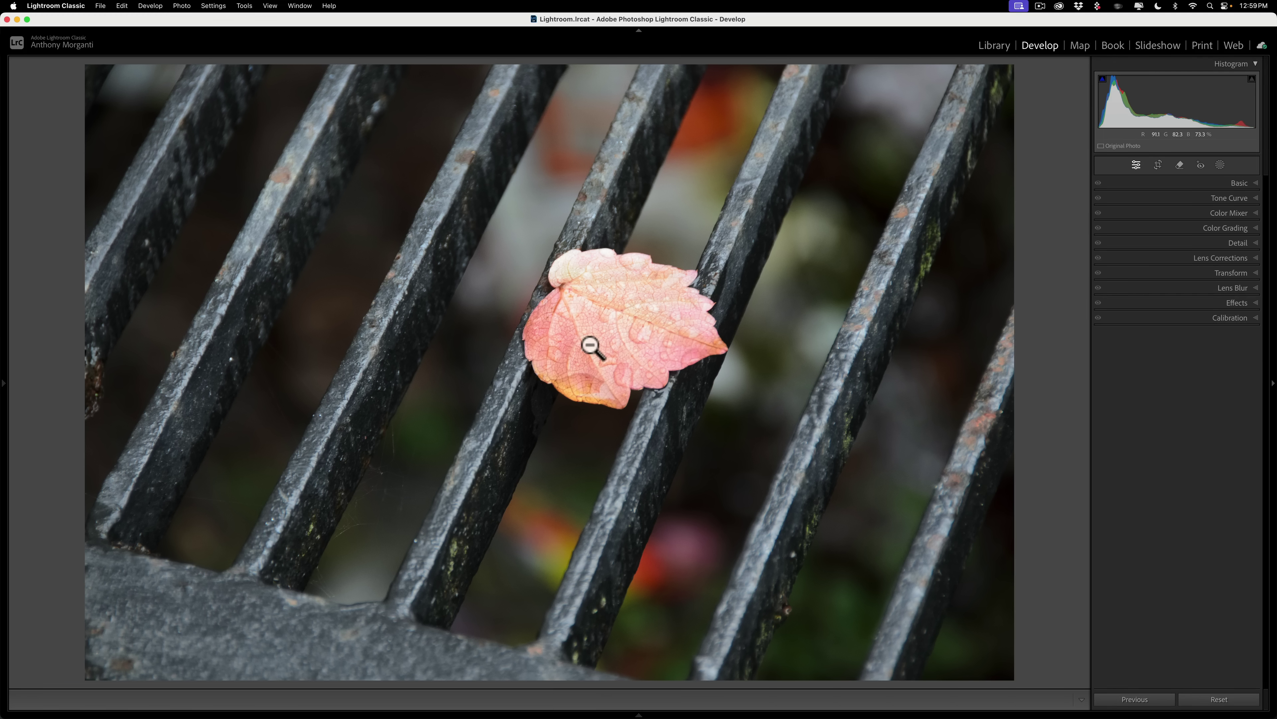
Set the photo's Highlights to −72, Shadows to +43, Whites to +27 and Blacks to −37 in the Basic adjustments.
{"action": "left_click", "coordinate": [1240, 182]}
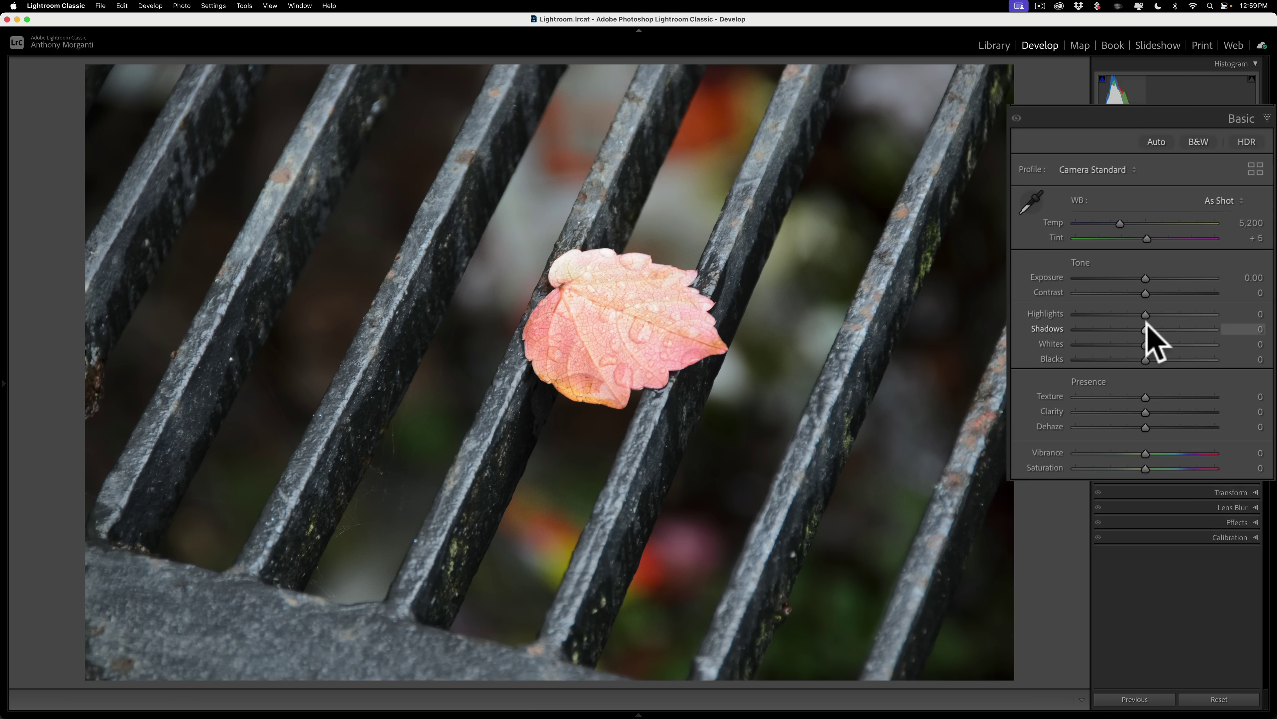
{"action": "left_click_drag", "start_coordinate": [1146, 312], "coordinate": [1160, 336]}
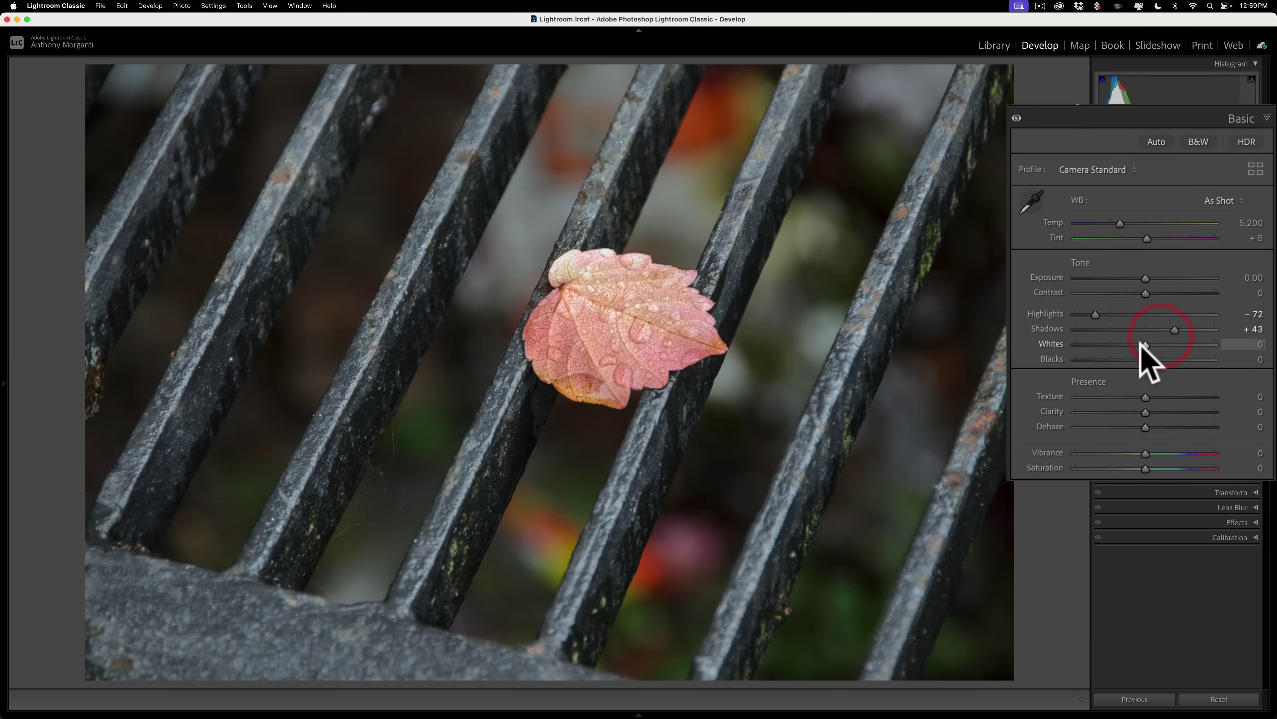
{"action": "key", "text": "alt"}
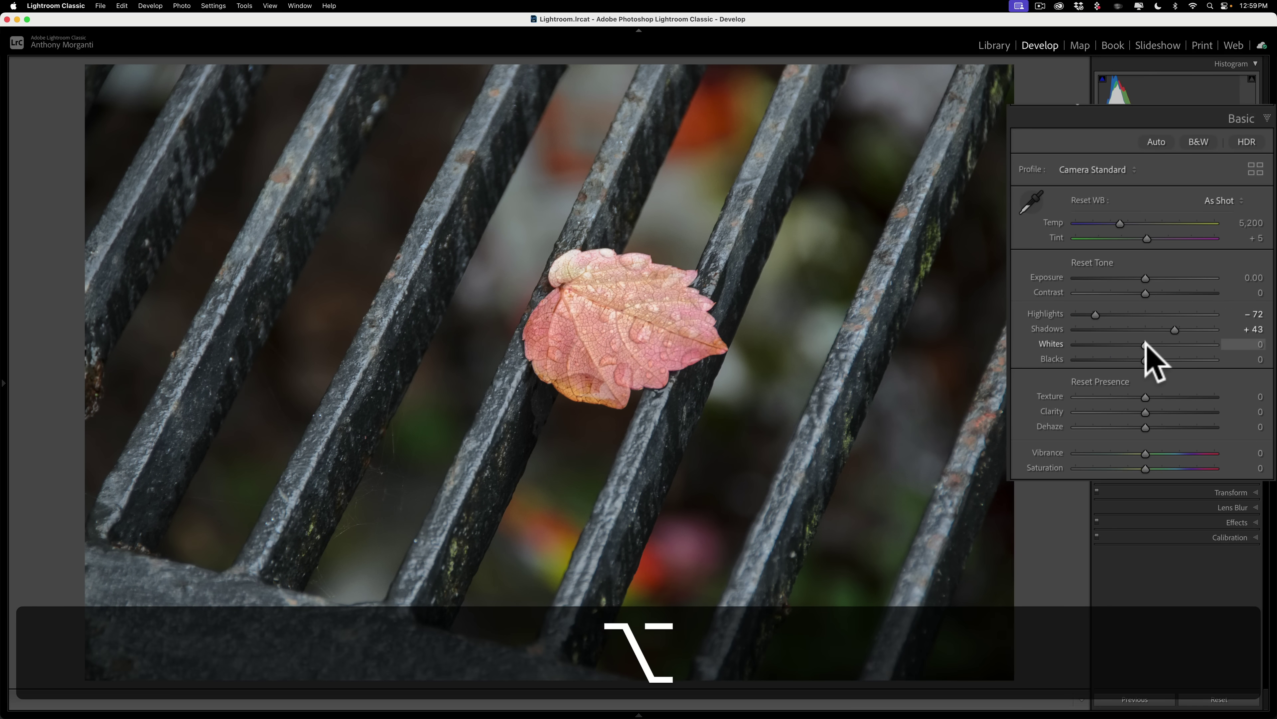
{"action": "left_click_drag", "start_coordinate": [1144, 344], "coordinate": [1146, 344]}
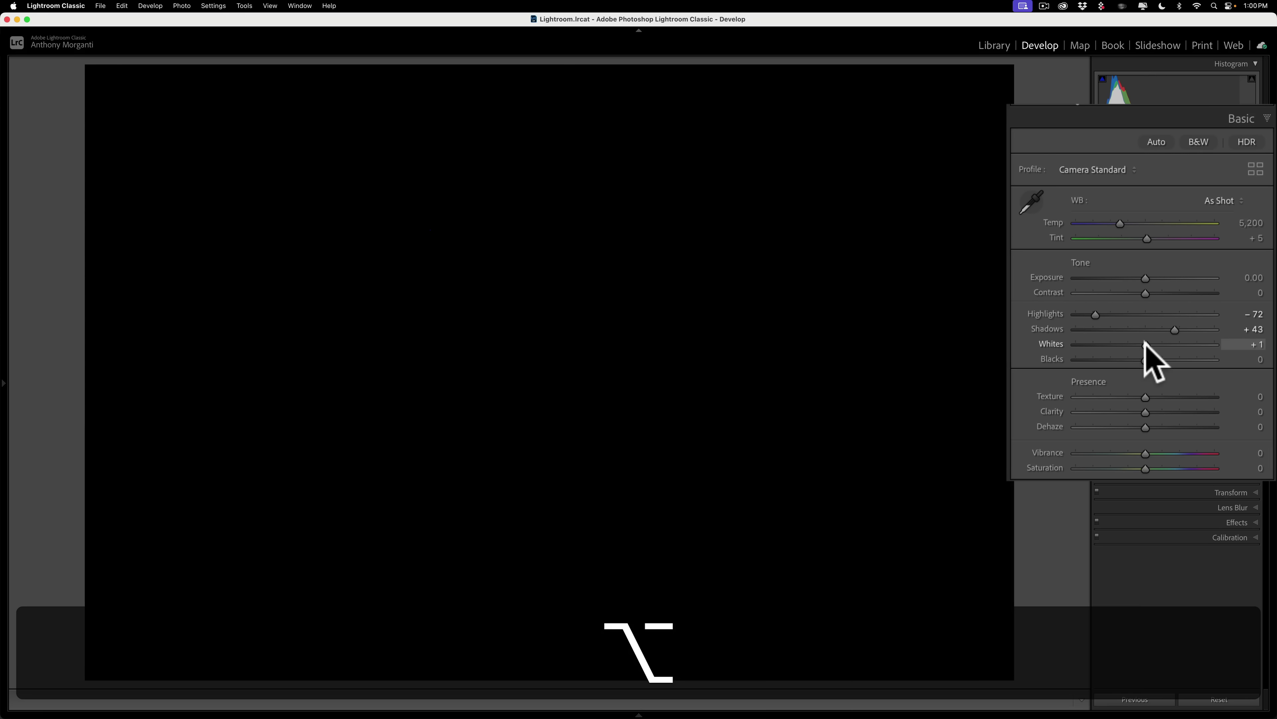
{"action": "mouse_move", "coordinate": [1145, 342]}
{"action": "left_mouse_down"}
{"action": "mouse_move", "coordinate": [1178, 345]}
{"action": "mouse_move", "coordinate": [1164, 344]}
{"action": "left_mouse_up"}
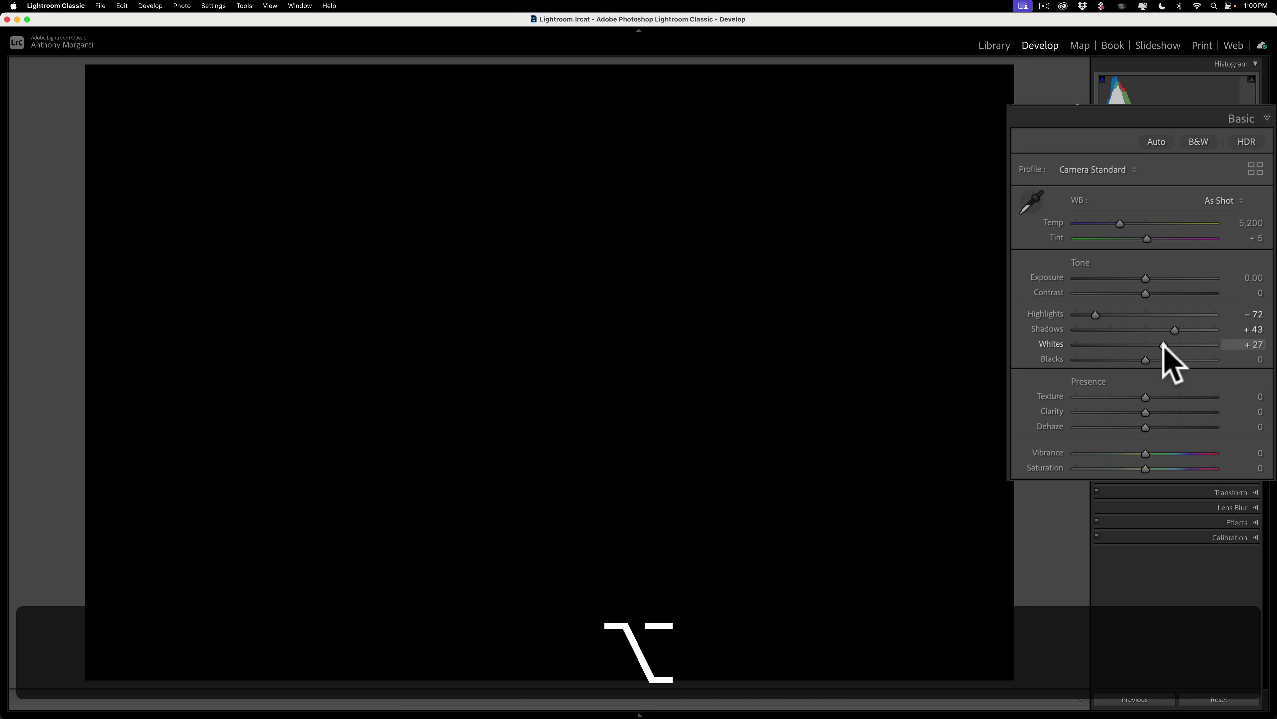
{"action": "left_click_drag", "start_coordinate": [1163, 344], "coordinate": [1164, 345]}
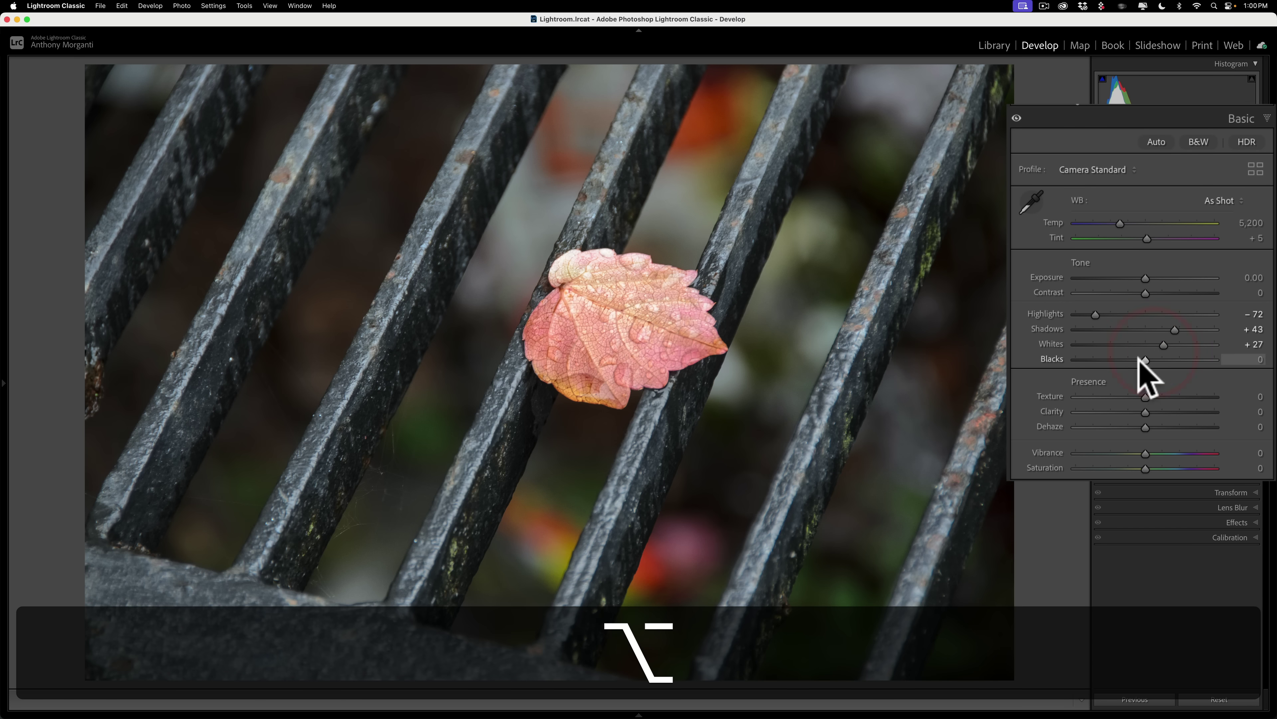
{"action": "key", "text": "alt"}
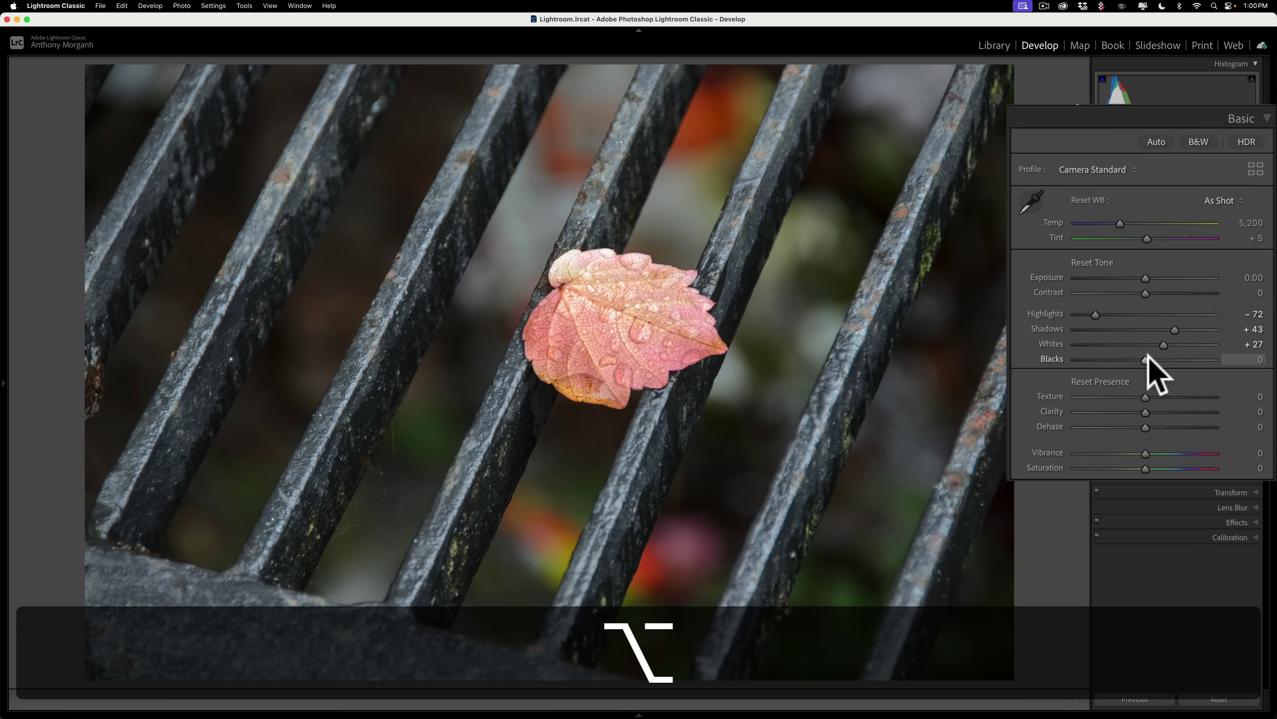
{"action": "left_click_drag", "start_coordinate": [1145, 358], "coordinate": [1119, 359]}
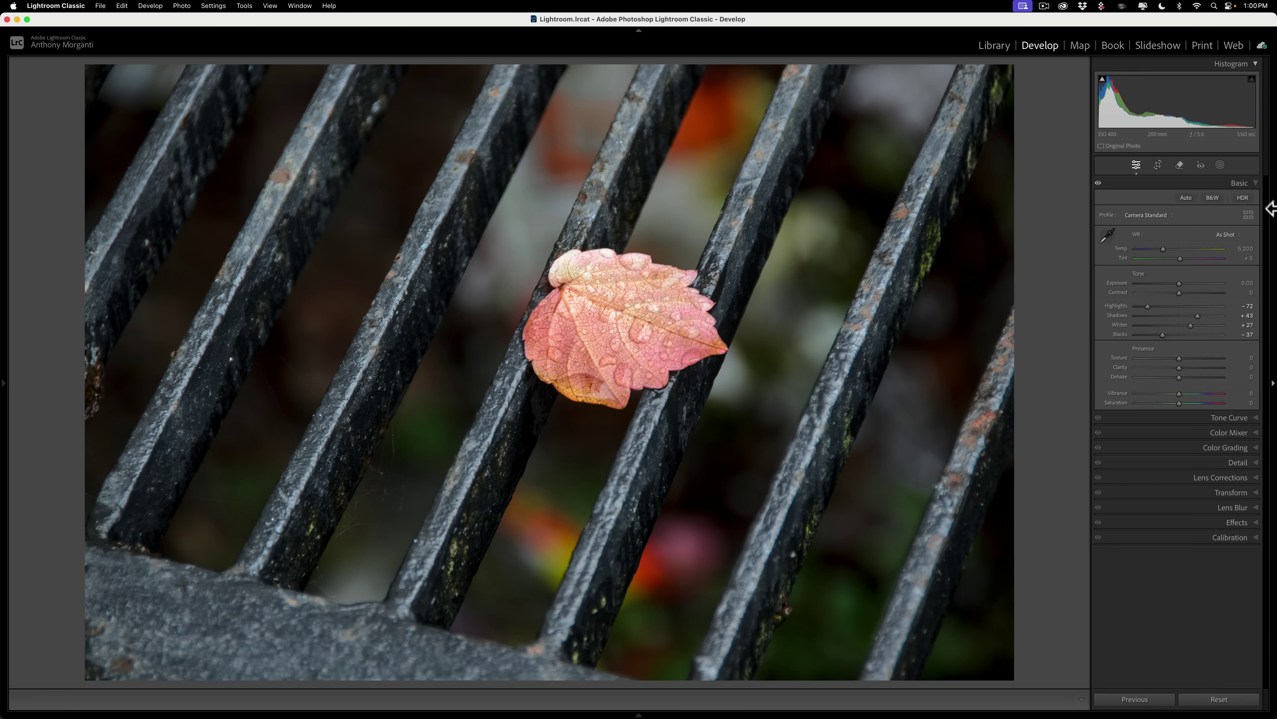
{"action": "left_click", "coordinate": [1240, 184]}
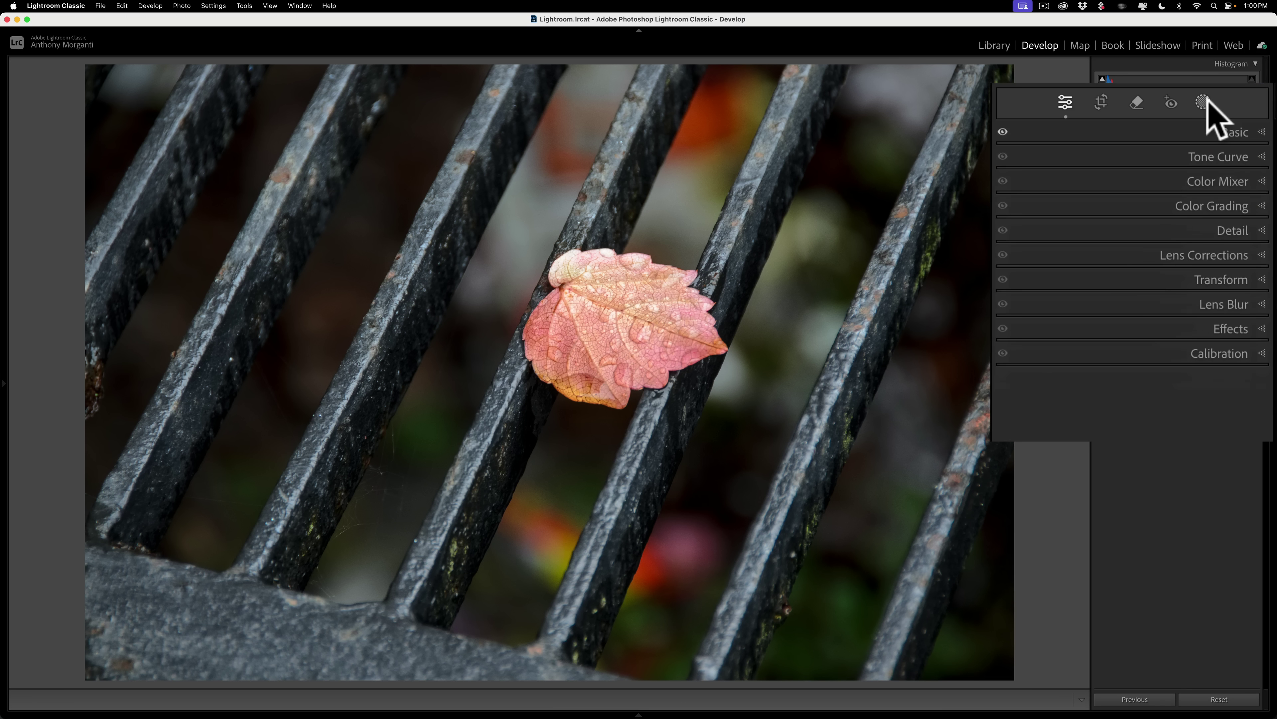
Try to mask the leaf with an automatic subject selection.
{"action": "left_click", "coordinate": [1203, 102]}
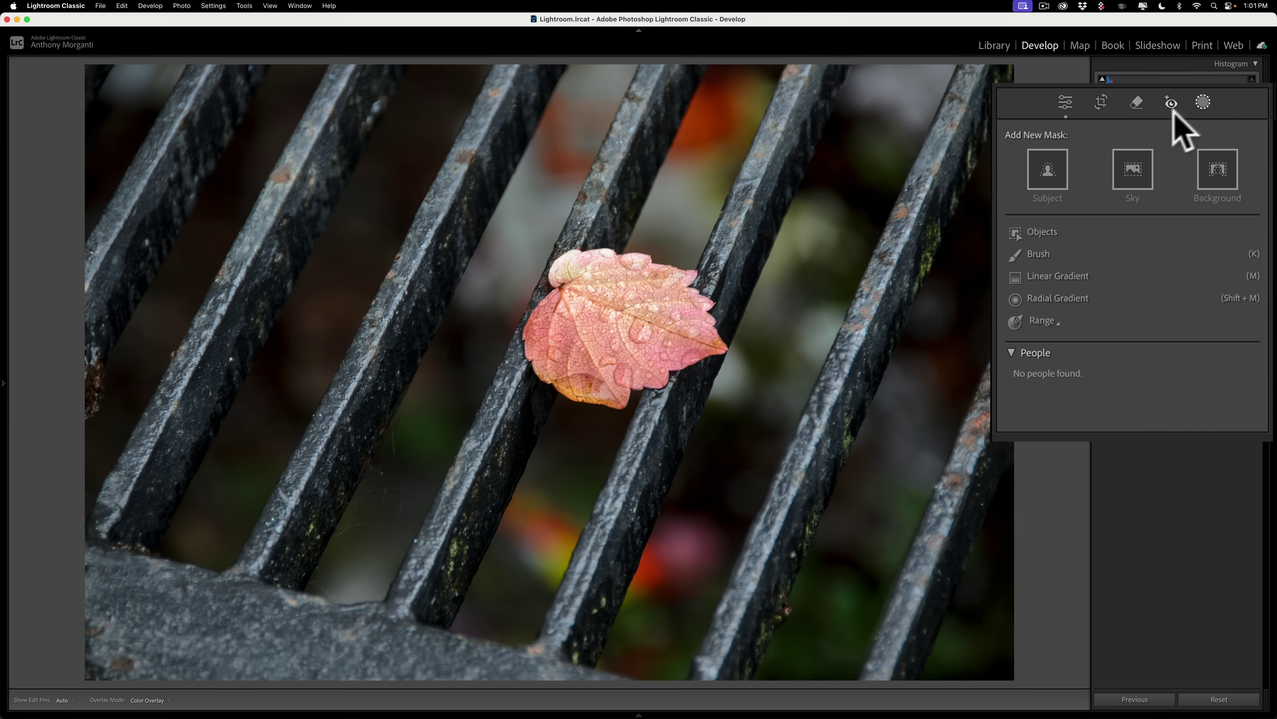
{"action": "left_click", "coordinate": [1041, 172]}
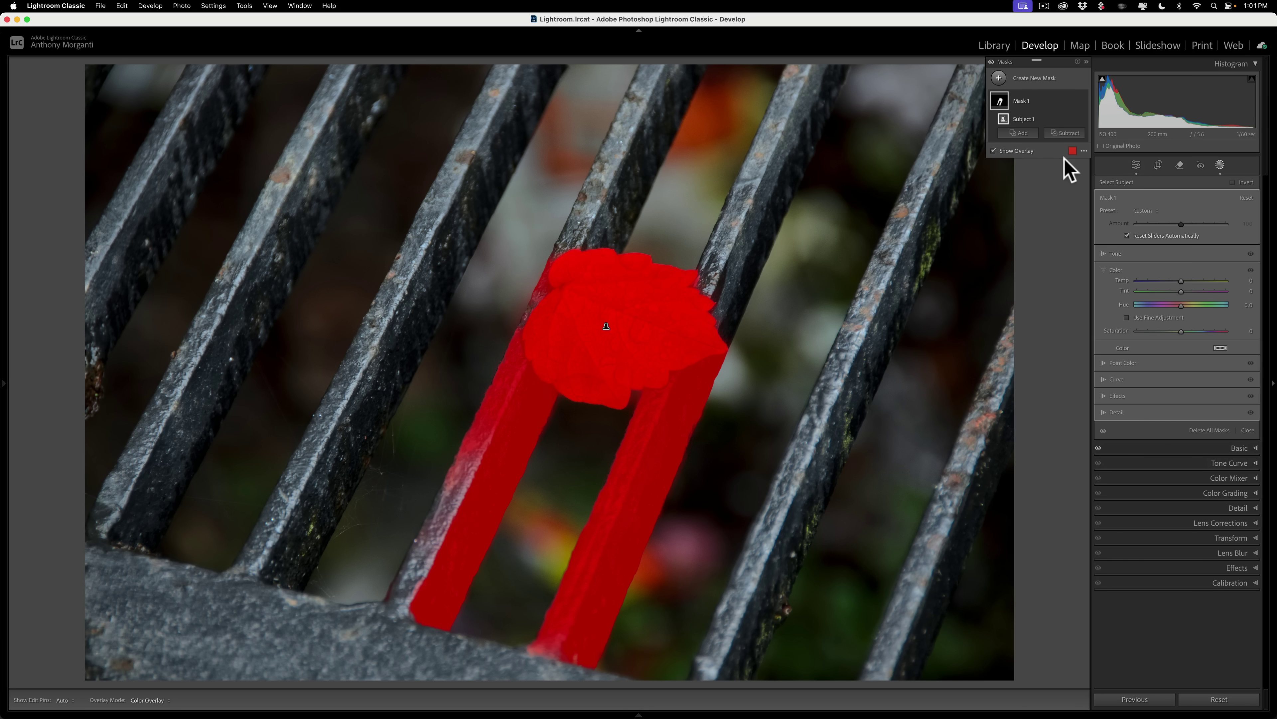
{"action": "key", "text": "super"}
{"action": "key", "text": "super+z"}
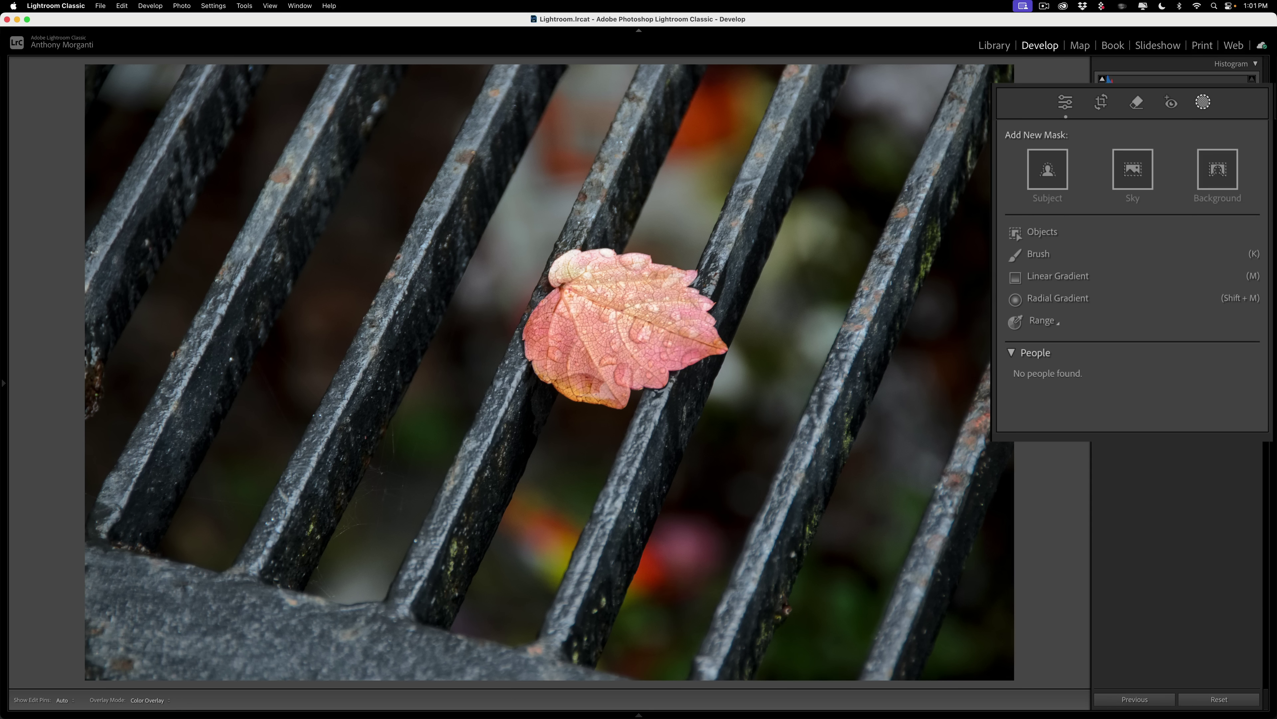
Create an object-selection mask of the leaf by enclosing the whole leaf in a rectangle.
{"action": "left_click", "coordinate": [1039, 232]}
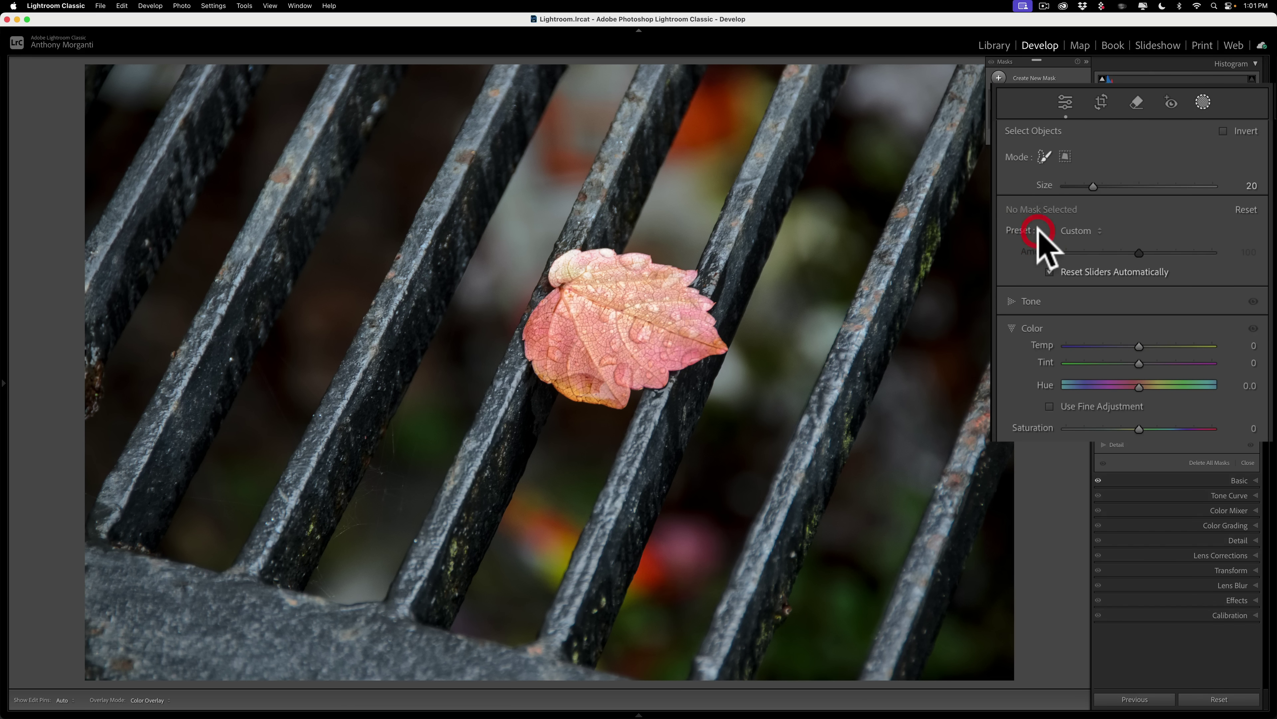
{"action": "left_click", "coordinate": [1040, 156]}
{"action": "left_click", "coordinate": [1065, 156]}
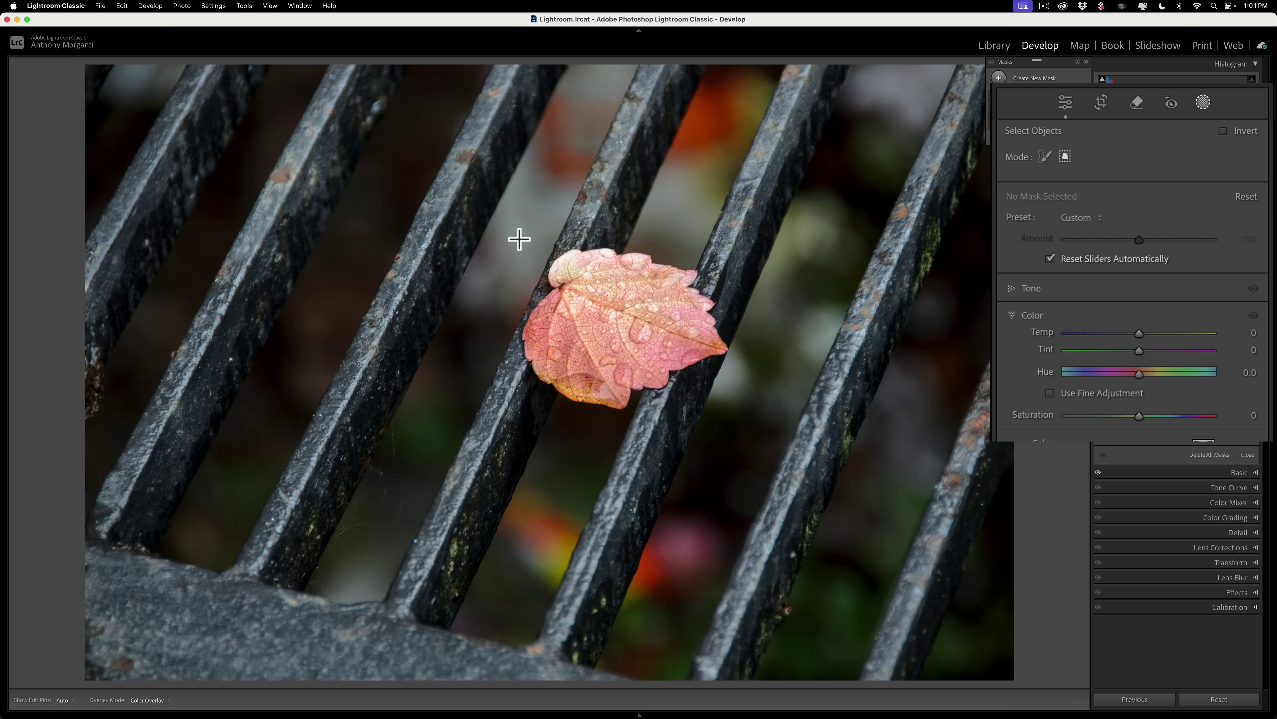
{"action": "left_click_drag", "start_coordinate": [519, 238], "coordinate": [732, 426]}
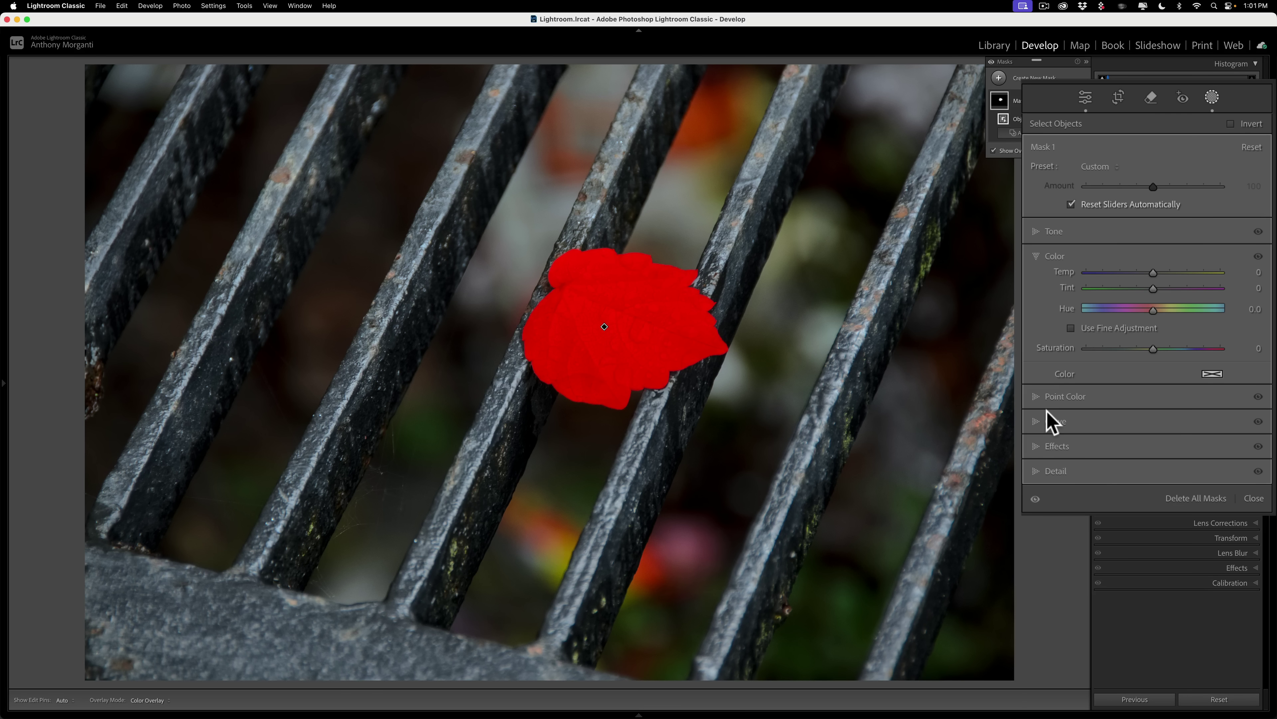
Invert the leaf mask and fully desaturate everything around the leaf.
{"action": "left_click", "coordinate": [1232, 124]}
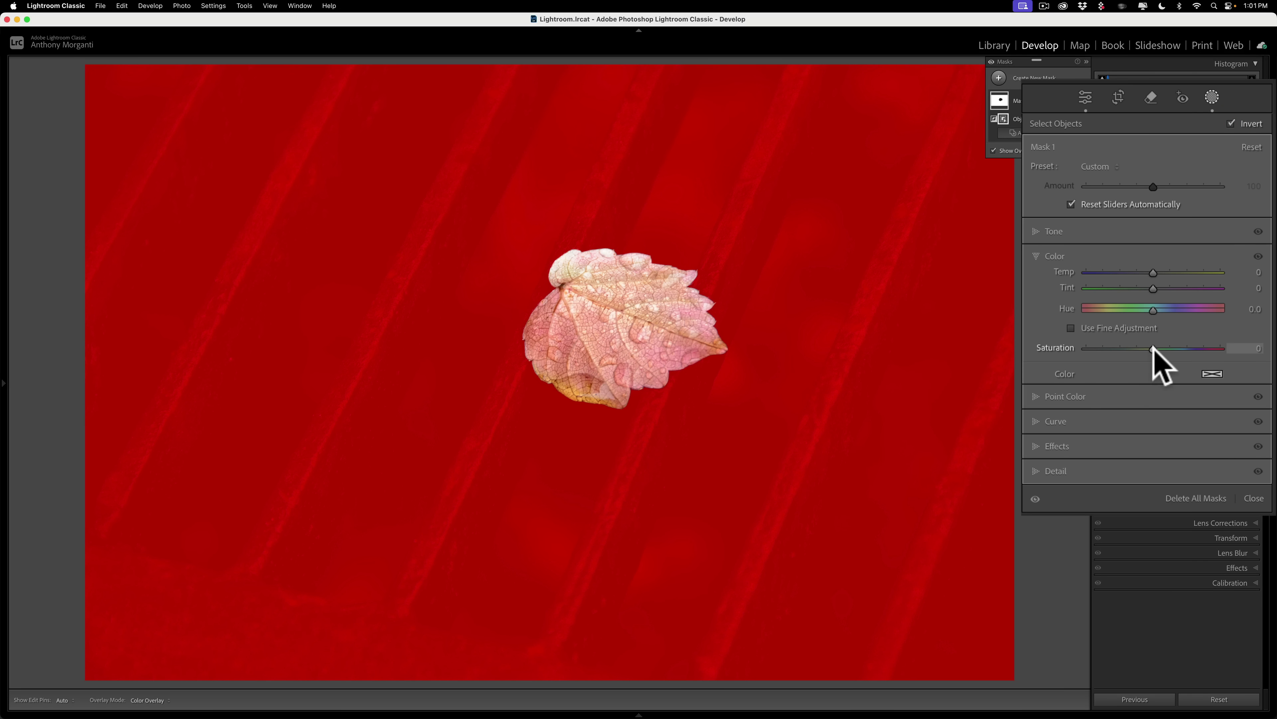
{"action": "left_click_drag", "start_coordinate": [1153, 349], "coordinate": [1004, 328]}
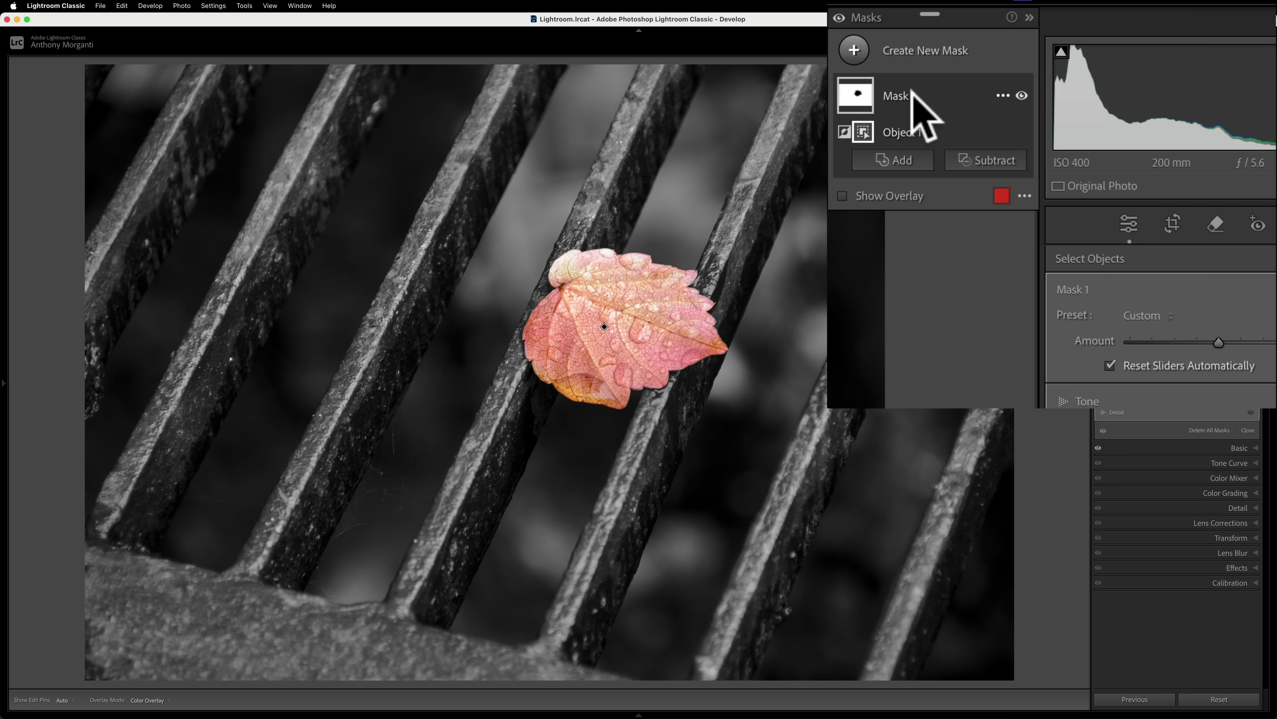
Duplicate and invert Mask 1 so it covers the leaf, and set the new mask's saturation to 56.
{"action": "left_click", "coordinate": [1004, 95]}
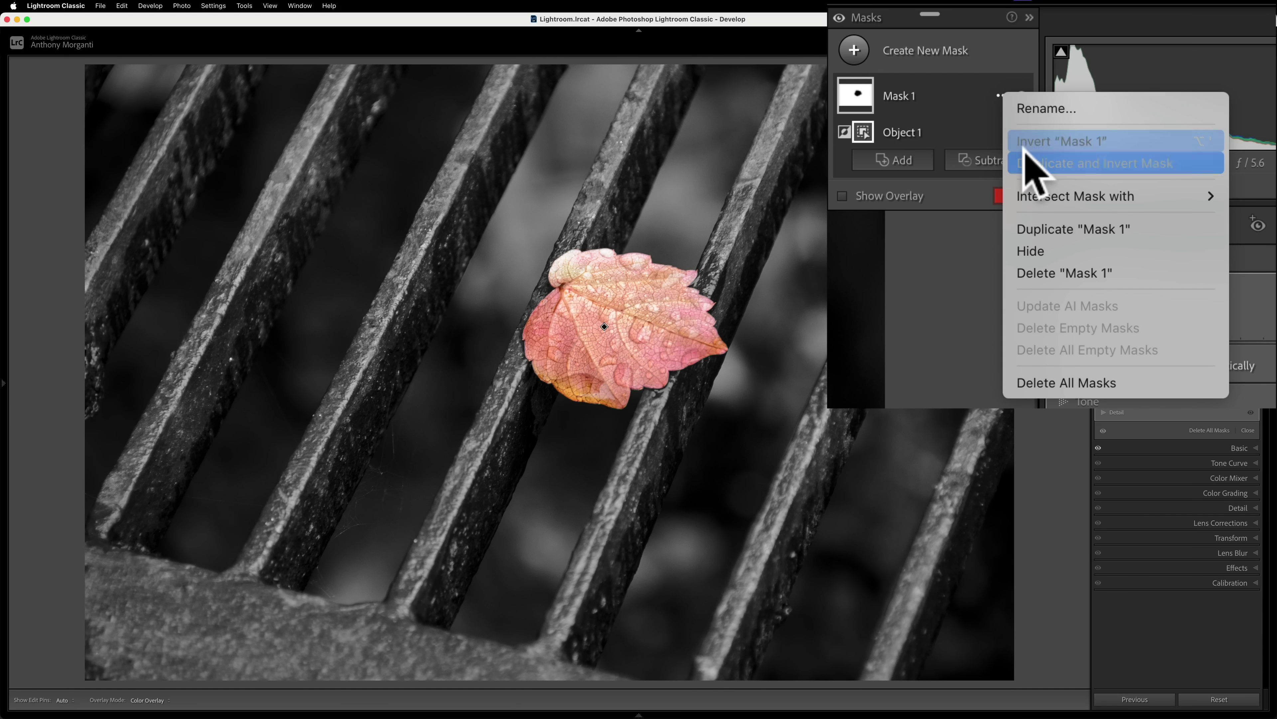
{"action": "mouse_move", "coordinate": [1039, 196]}
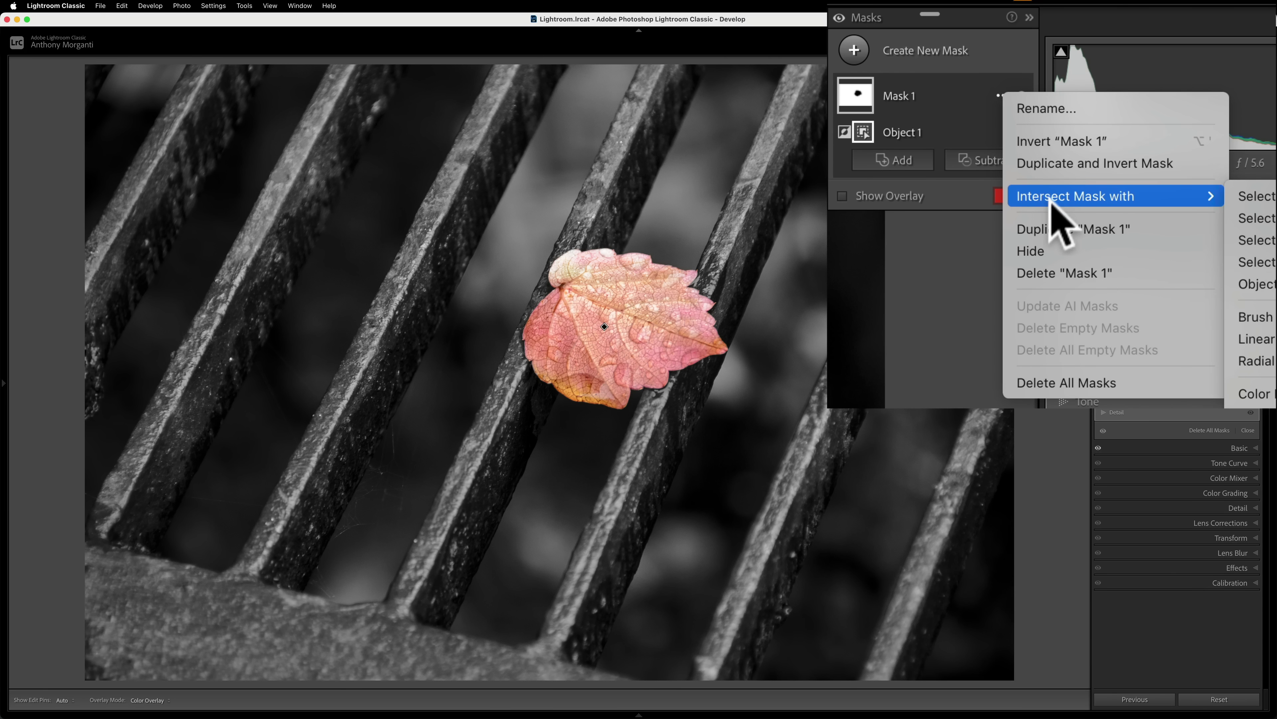
{"action": "left_click", "coordinate": [1075, 161]}
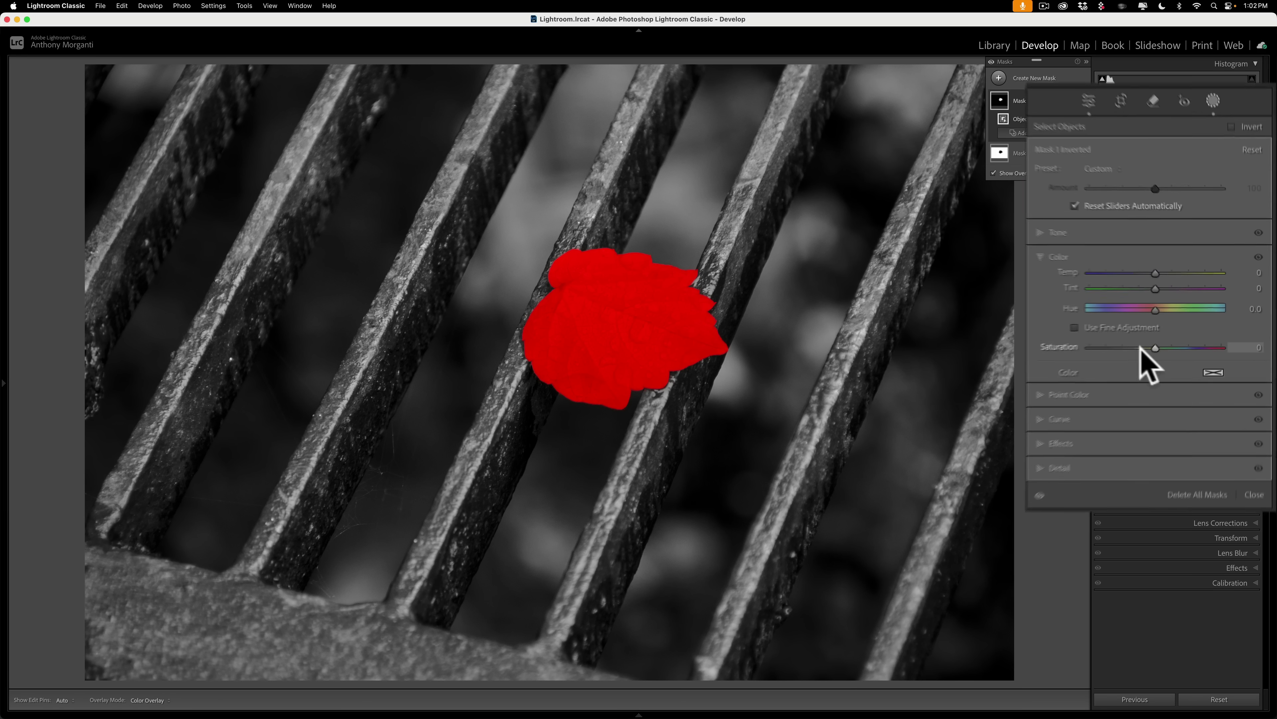
{"action": "mouse_move", "coordinate": [1181, 330]}
{"action": "left_mouse_down"}
{"action": "mouse_move", "coordinate": [1197, 330]}
{"action": "mouse_move", "coordinate": [1190, 348]}
{"action": "left_mouse_up"}
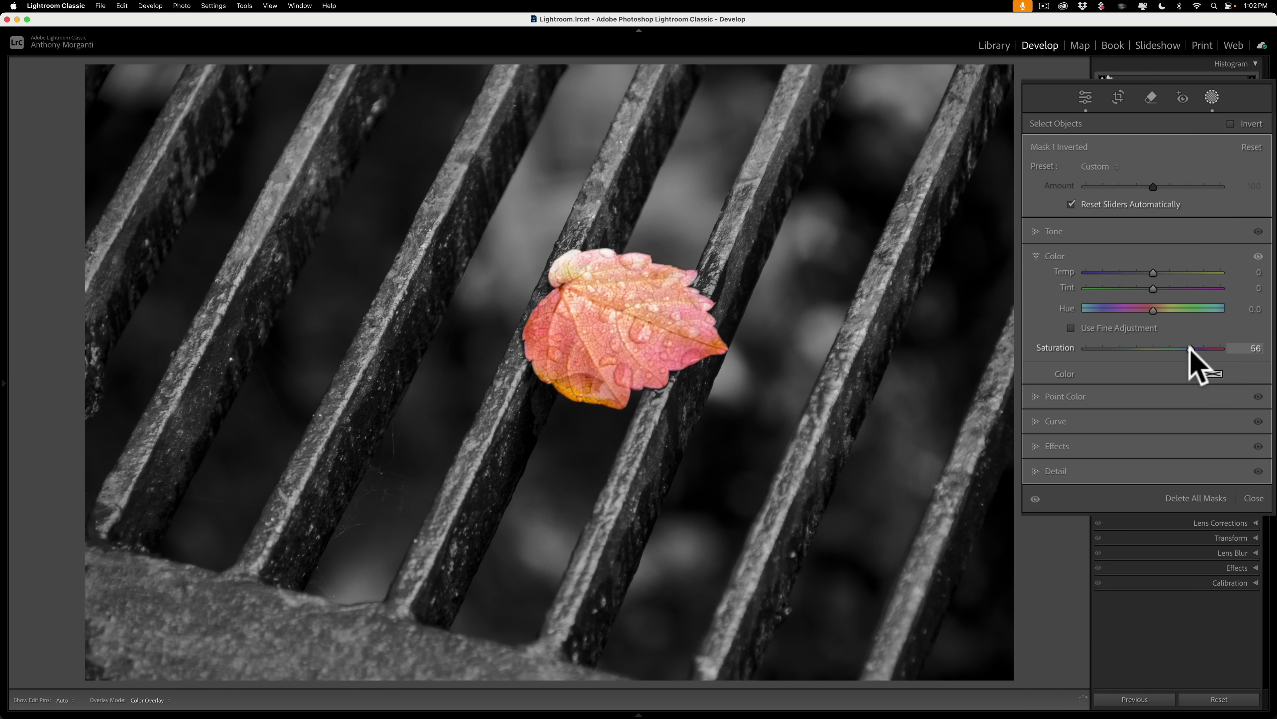
Boost the leaf's detail with the mask's Effects adjustments and set the leaf's Shadows to −100.
{"action": "left_click", "coordinate": [1041, 443]}
{"action": "mouse_move", "coordinate": [1153, 363]}
{"action": "left_mouse_down"}
{"action": "mouse_move", "coordinate": [1179, 355]}
{"action": "mouse_move", "coordinate": [1167, 362]}
{"action": "left_mouse_up"}
{"action": "left_click", "coordinate": [1037, 233]}
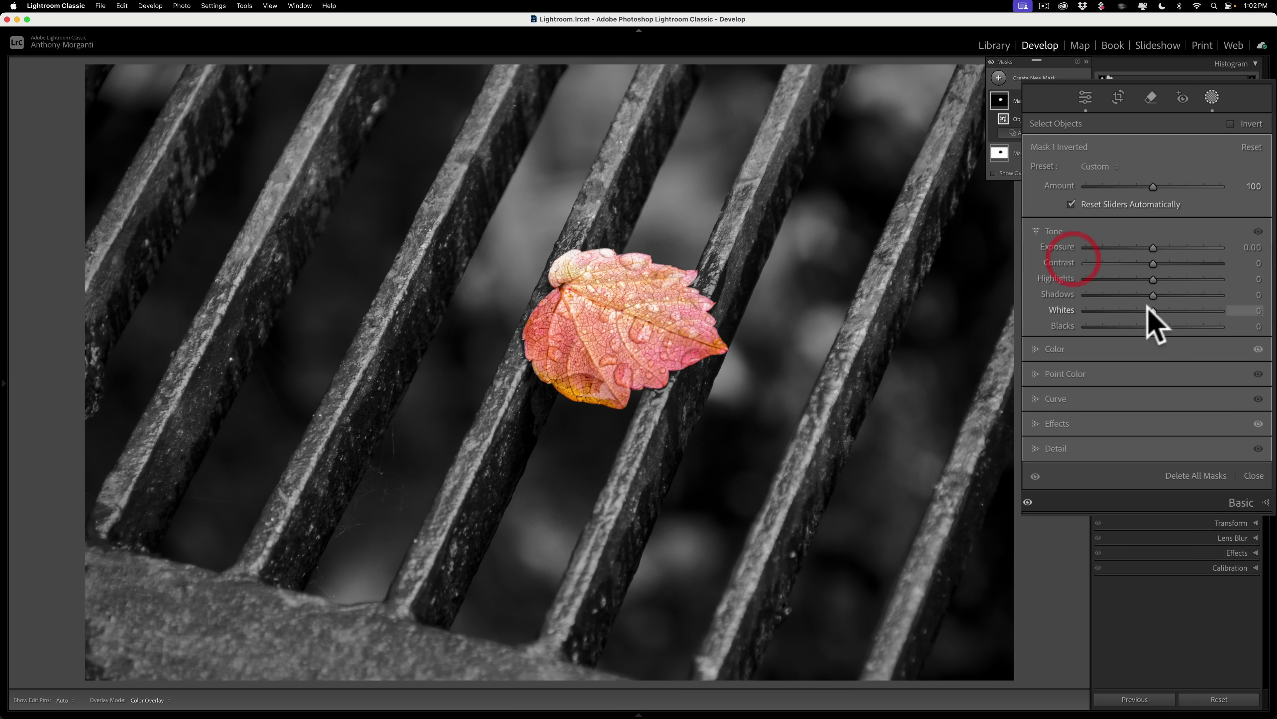
{"action": "left_click_drag", "start_coordinate": [1152, 295], "coordinate": [1087, 308]}
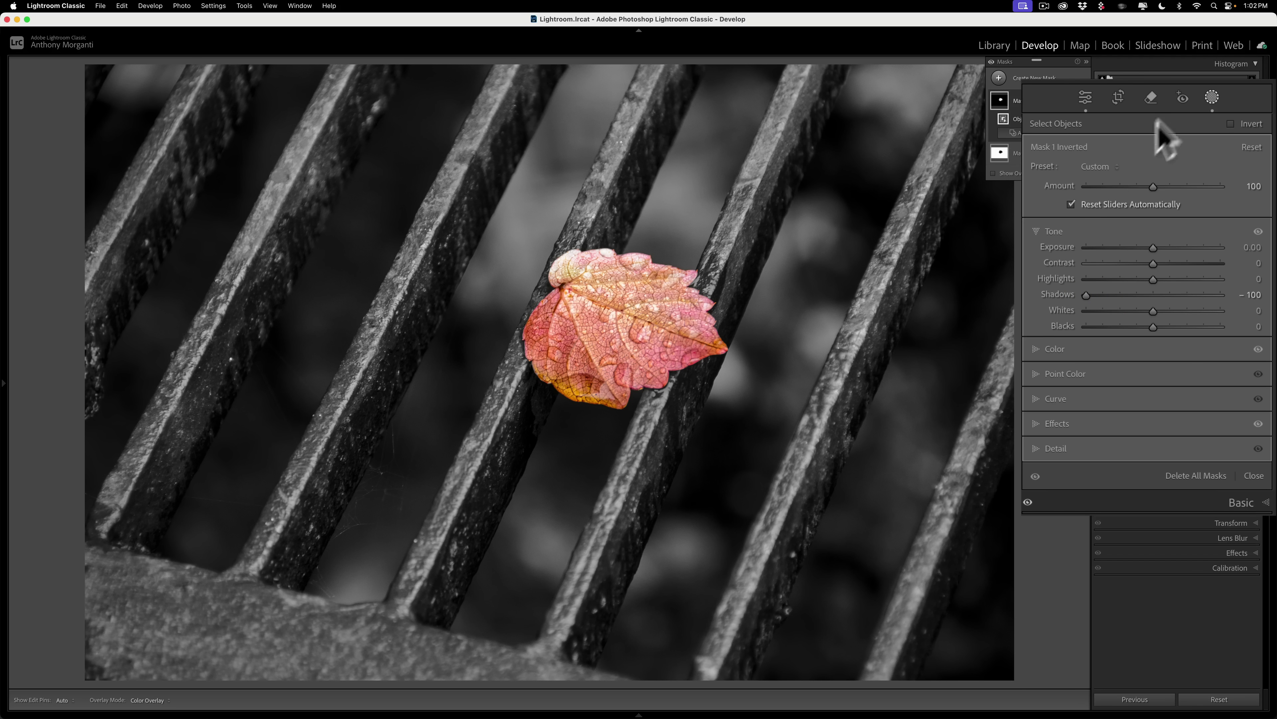
{"action": "left_click", "coordinate": [1214, 97]}
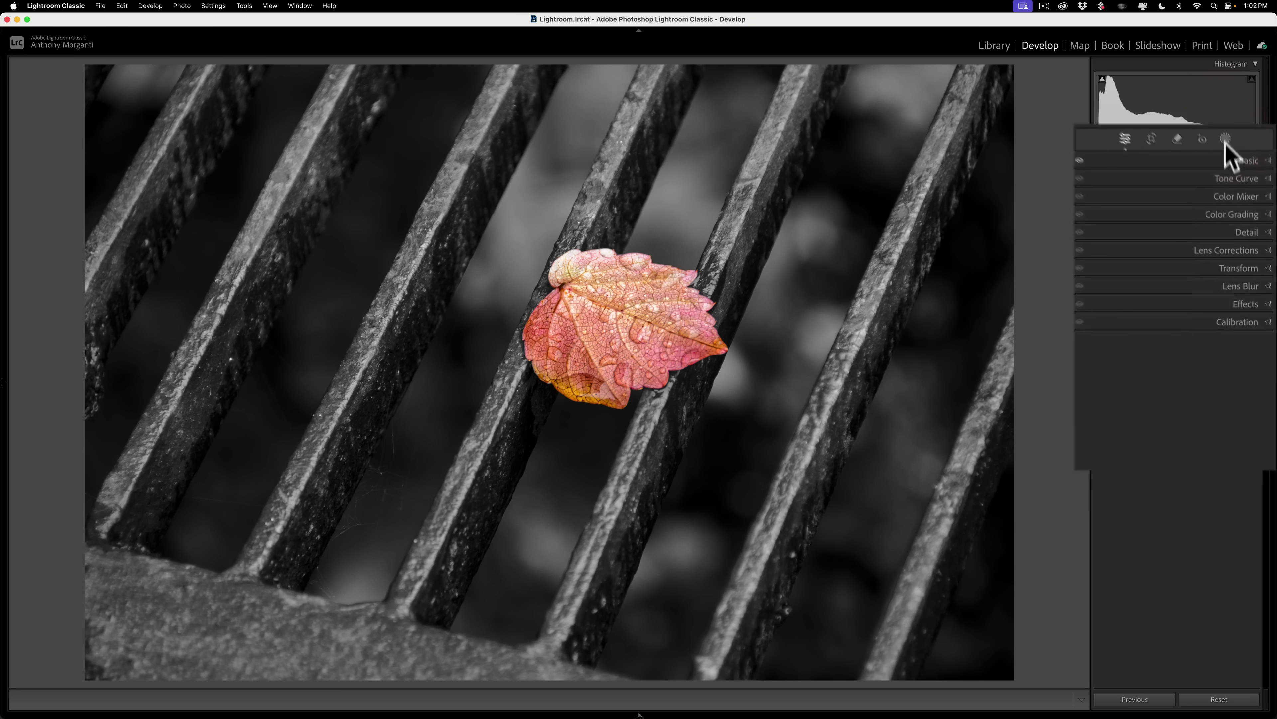
Darken the photo's edges with a Highlight Priority post-crop vignette at an amount of −26.
{"action": "left_click", "coordinate": [1234, 303]}
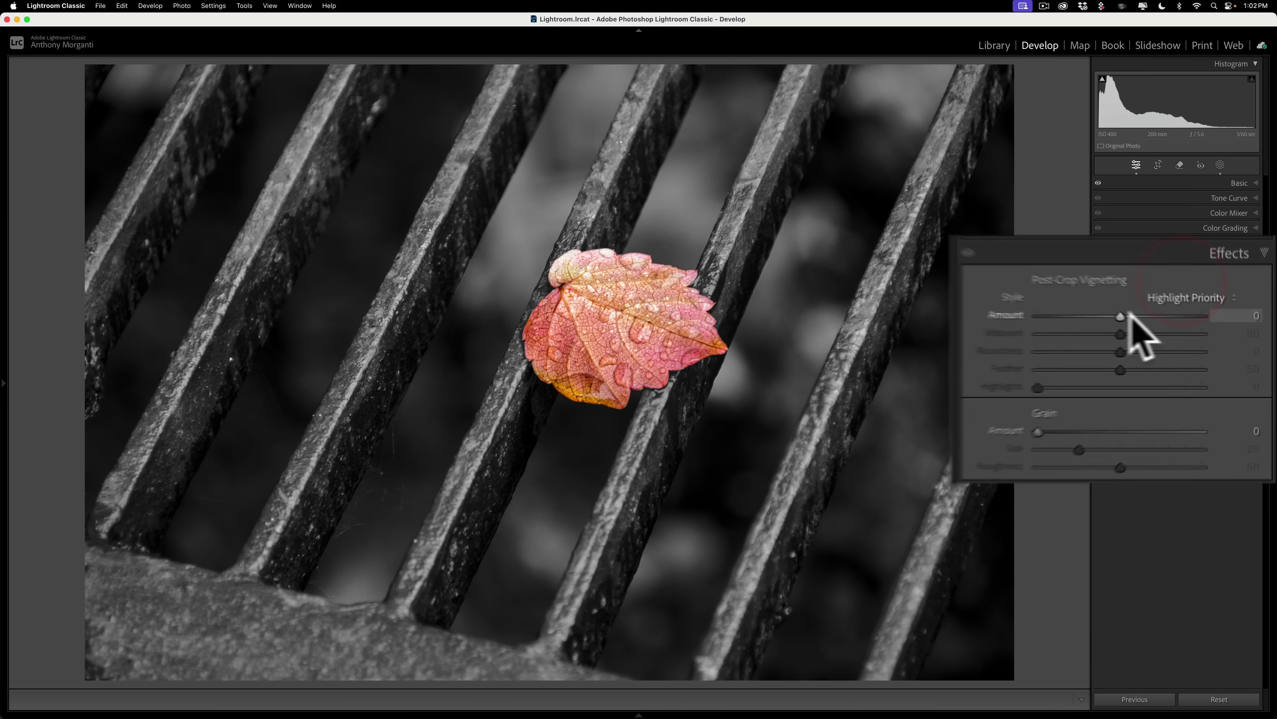
{"action": "left_click_drag", "start_coordinate": [1179, 335], "coordinate": [1167, 337]}
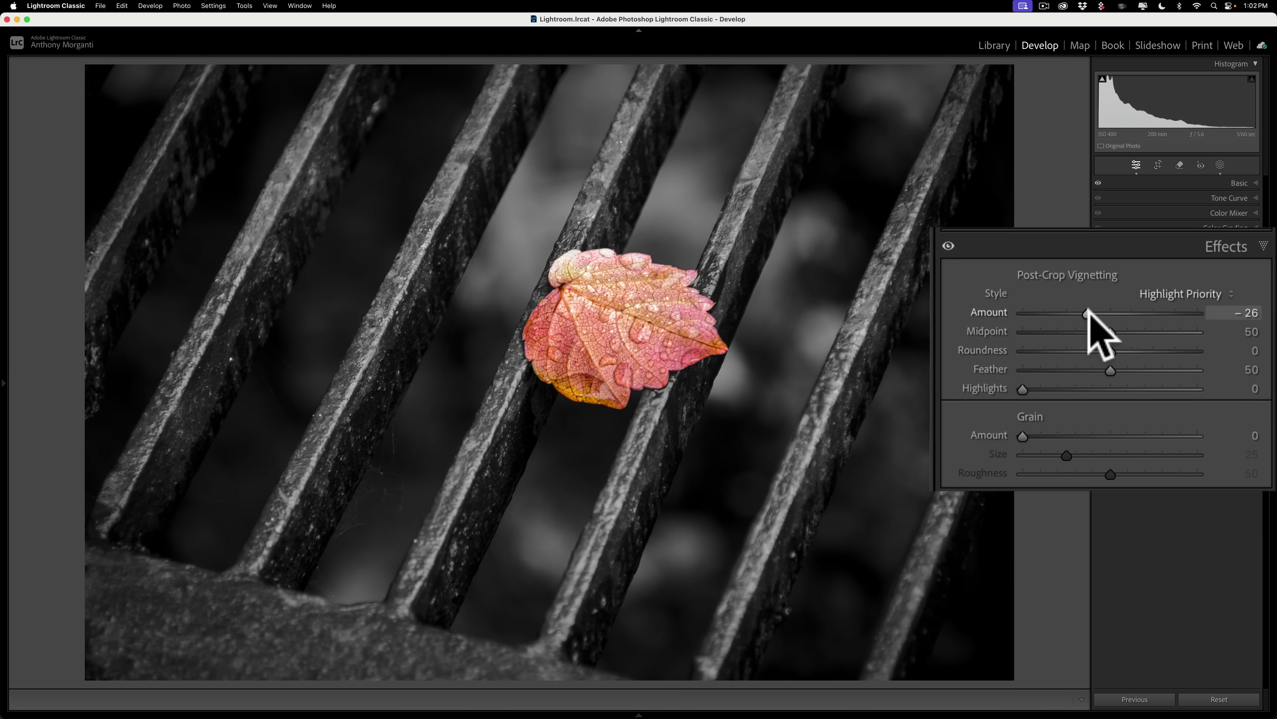
{"action": "left_click", "coordinate": [1235, 302]}
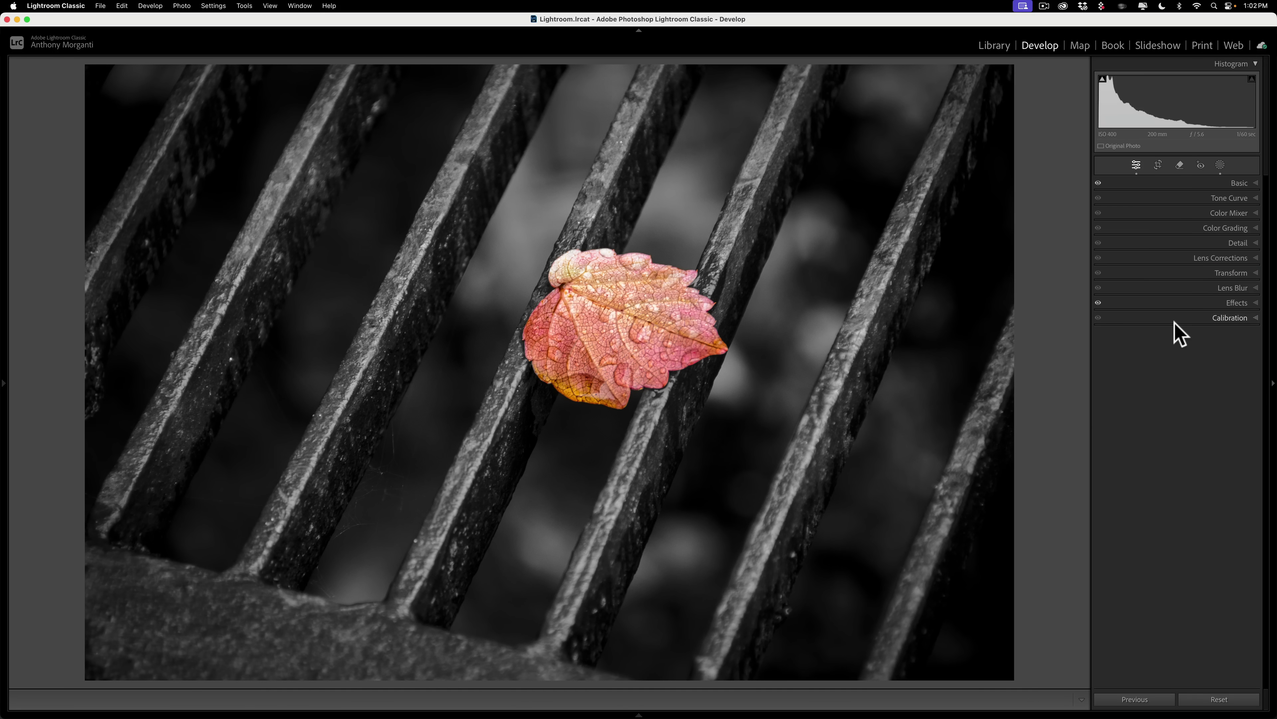
Compare the edited leaf photo with its original version.
{"action": "key", "text": "backslash"}
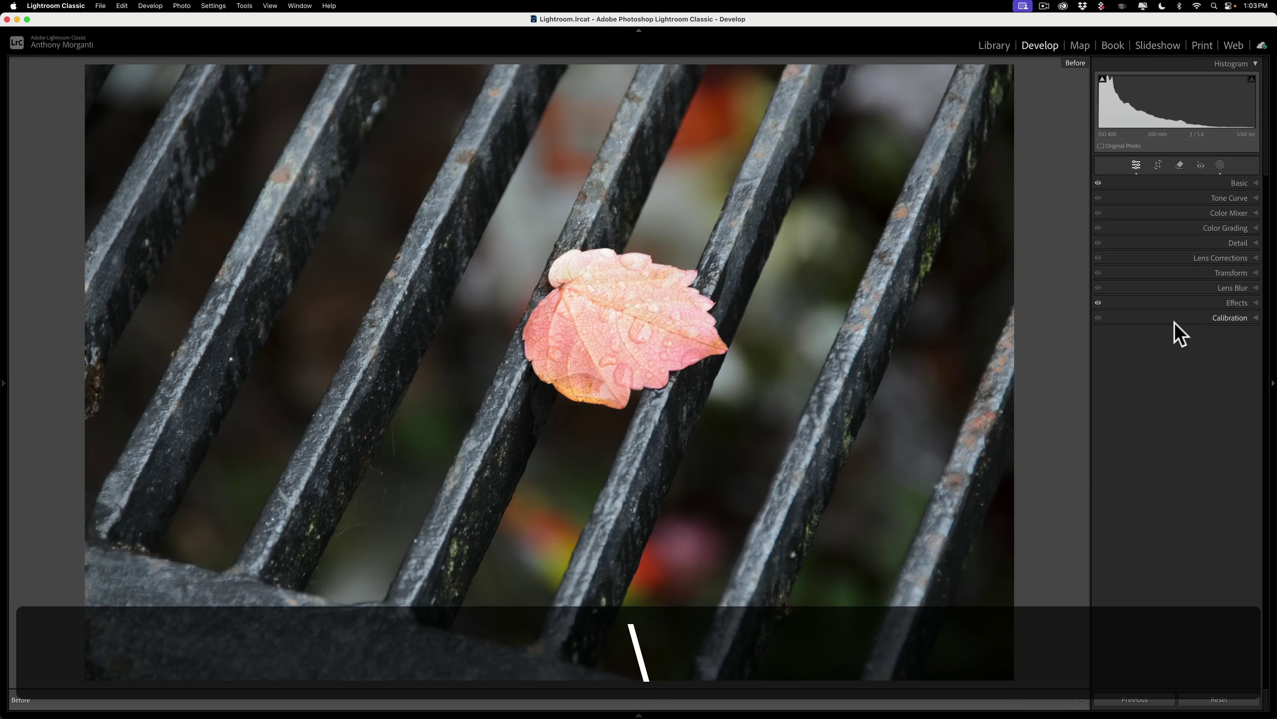
{"action": "key", "text": "backslash"}
{"action": "key", "text": "backslash"}
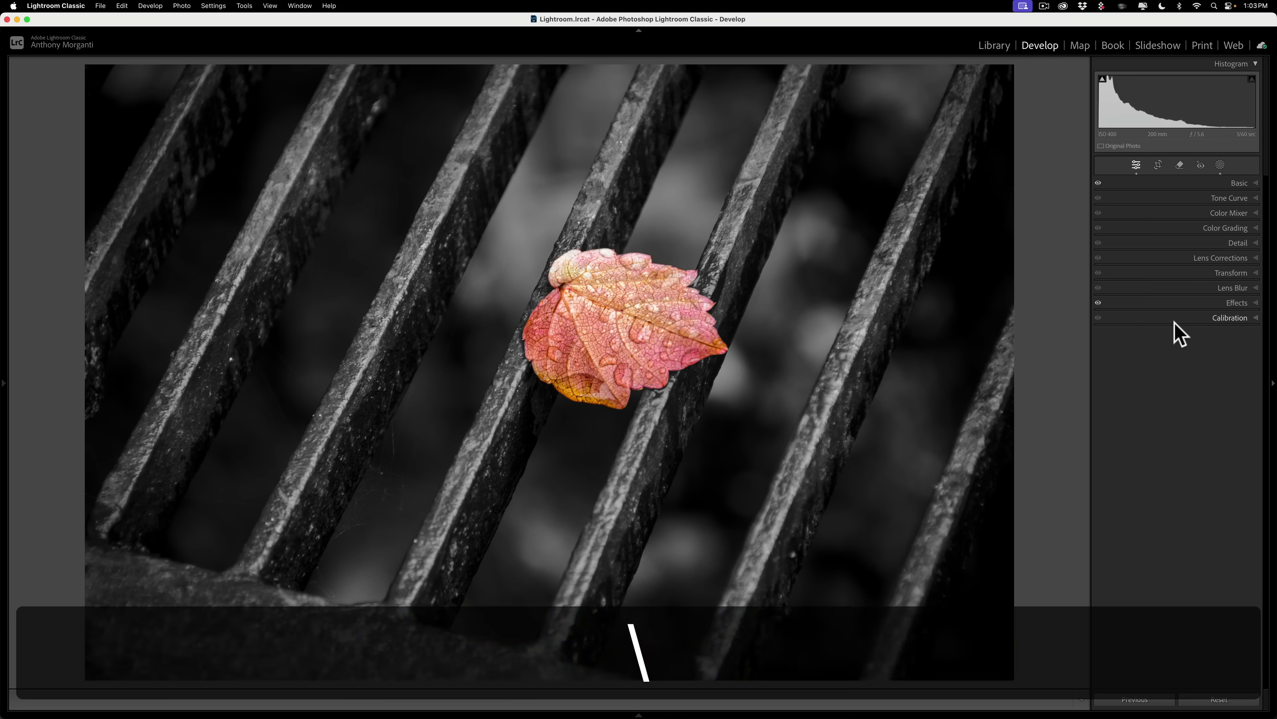
{"action": "key", "text": "backslash"}
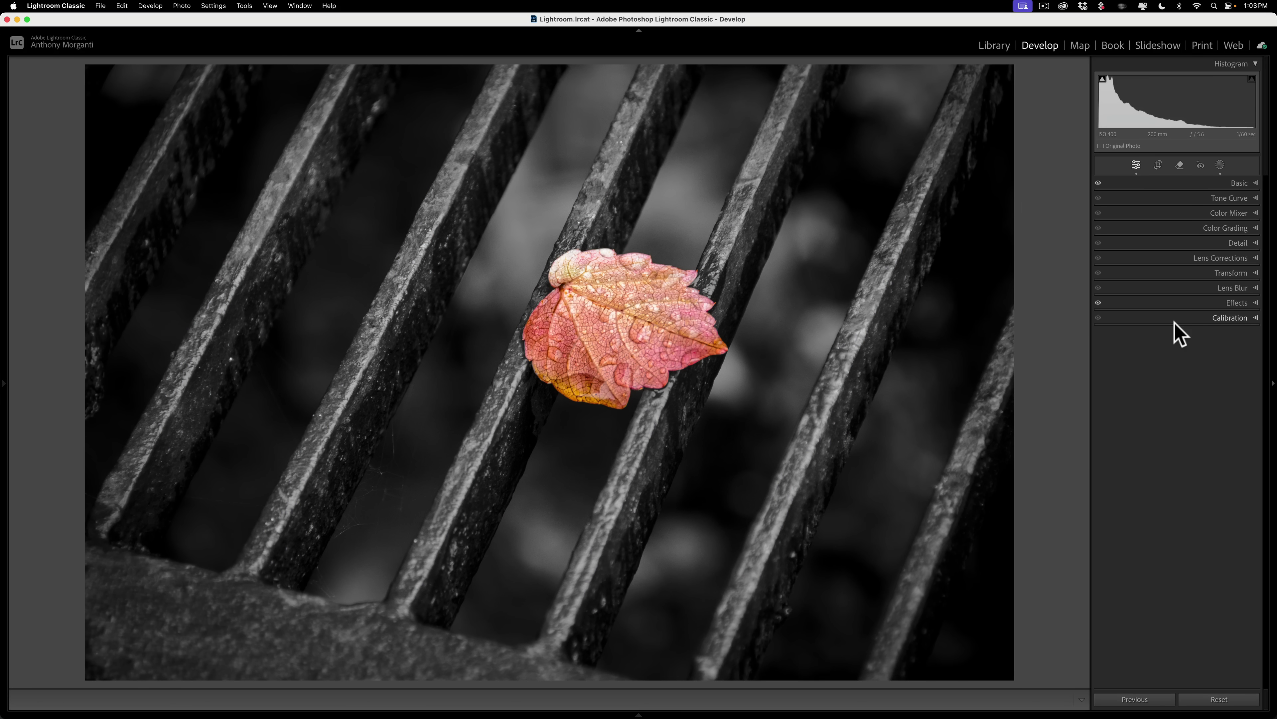
Switch to the photo of the blue and red hats and create a subject mask for it.
{"action": "key", "text": "Right"}
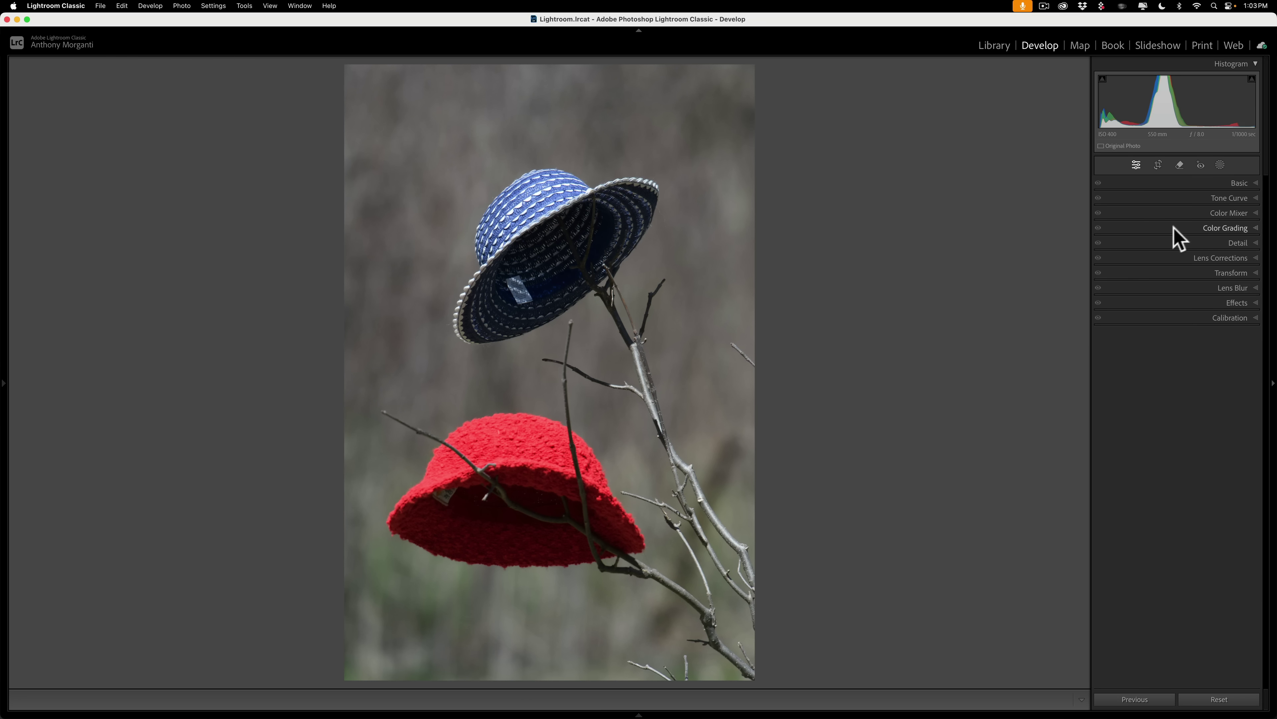
{"action": "left_click", "coordinate": [1197, 69]}
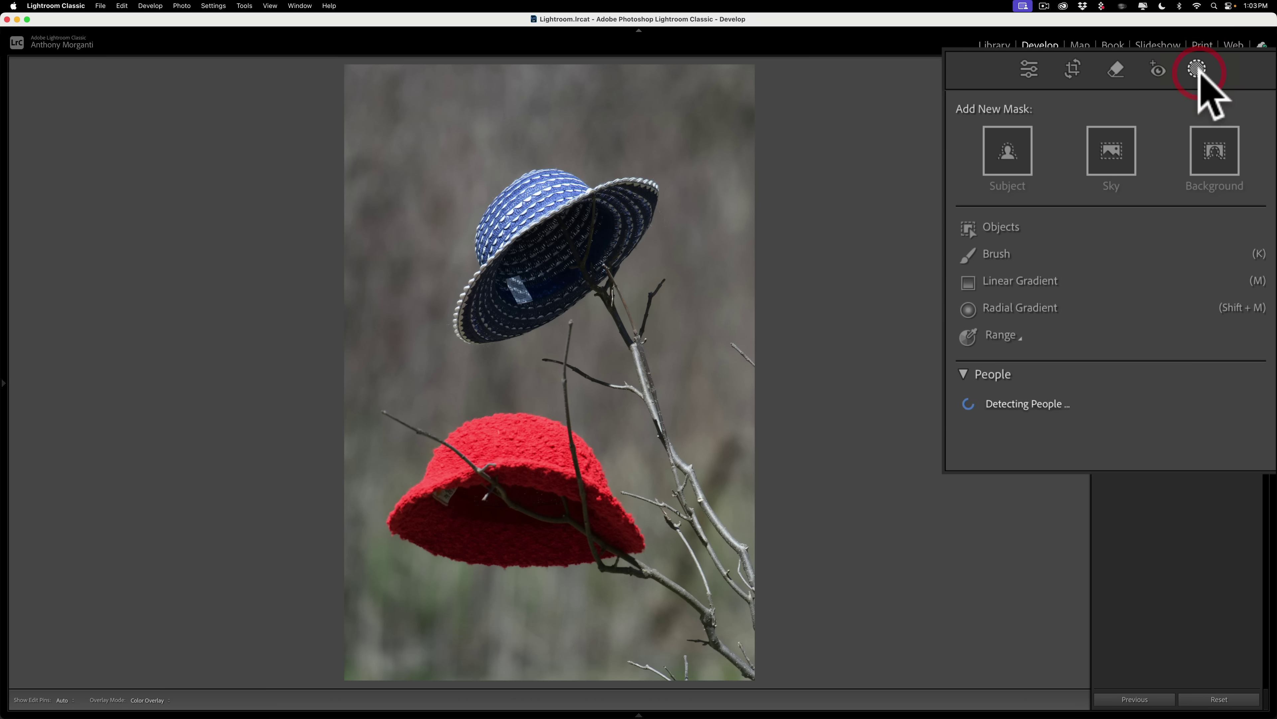
{"action": "left_click", "coordinate": [1007, 151]}
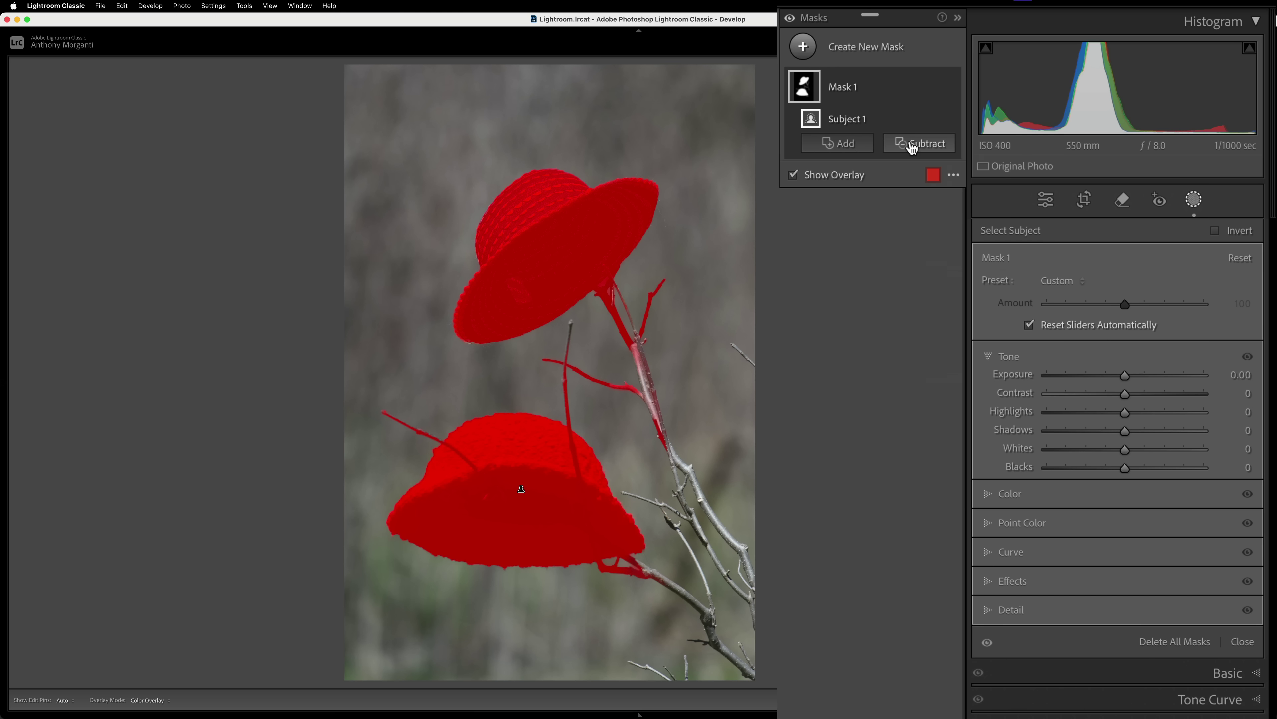
Subtract the branches just below the blue hat from the mask, using a size 4.0 brush with Auto Mask off.
{"action": "left_click", "coordinate": [911, 144]}
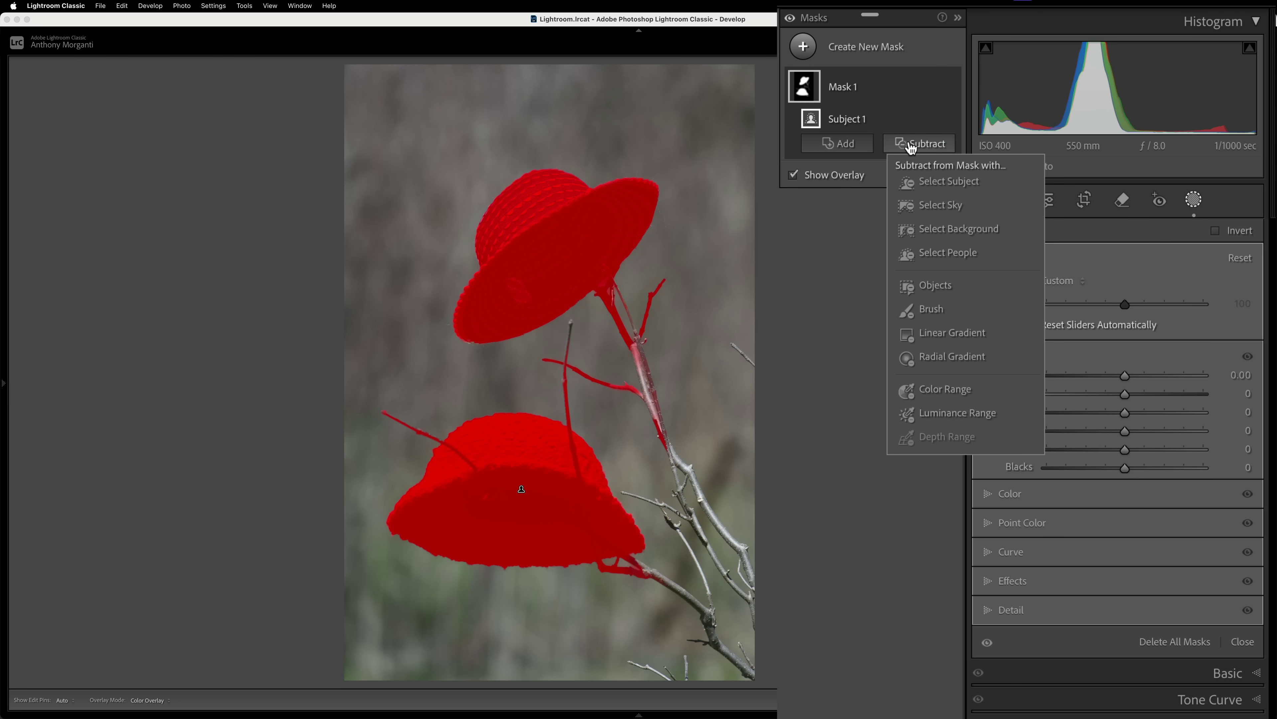
{"action": "left_click", "coordinate": [931, 309]}
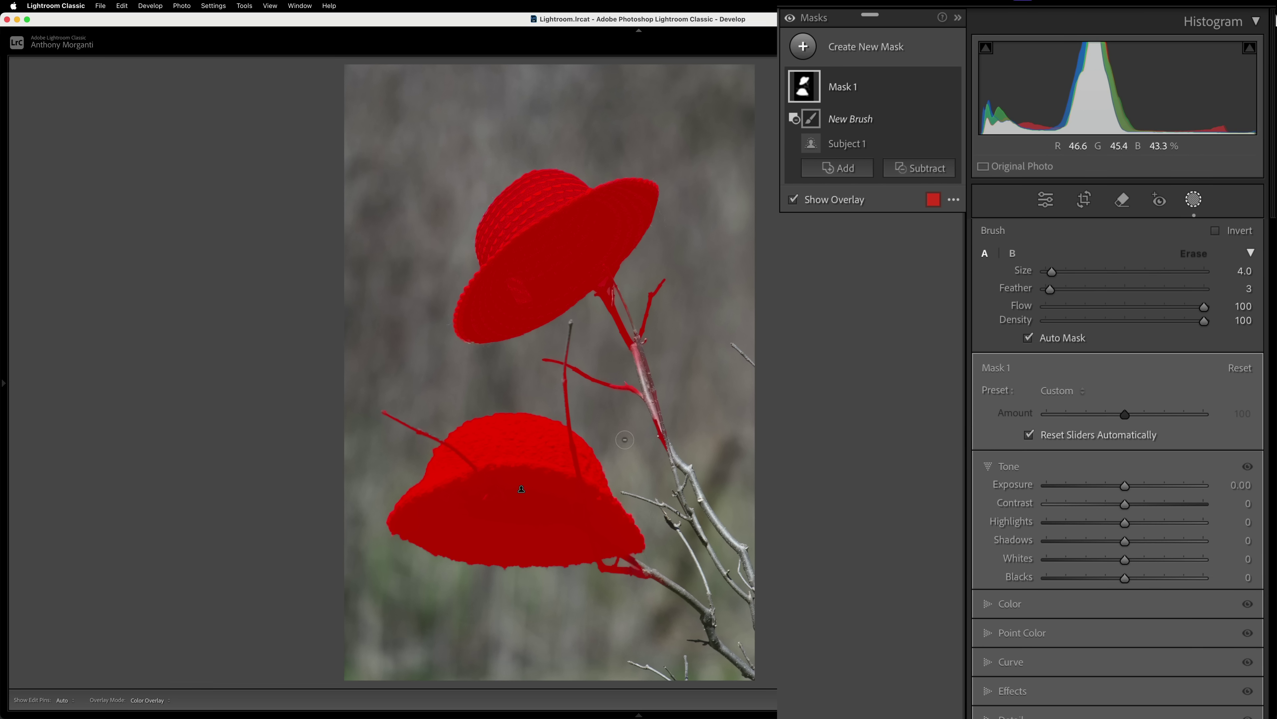
{"action": "left_click", "coordinate": [1029, 339]}
{"action": "left_click_drag", "start_coordinate": [606, 297], "coordinate": [636, 362]}
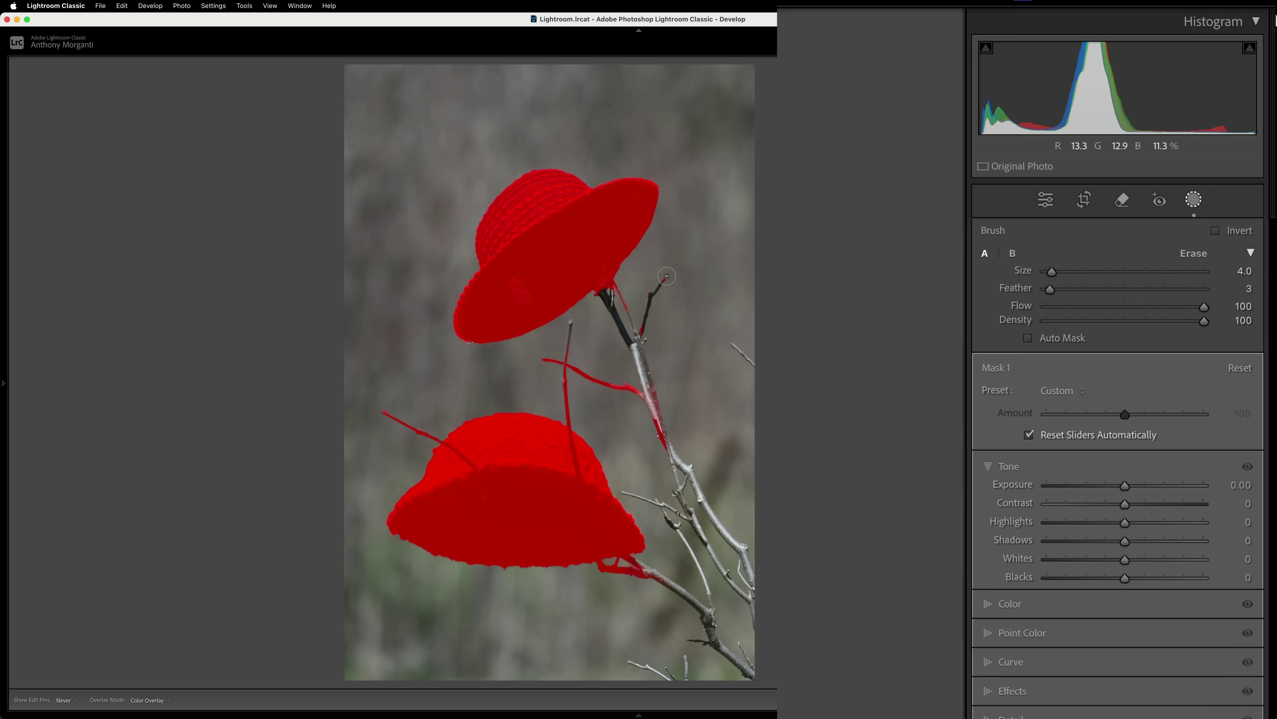
{"action": "mouse_move", "coordinate": [619, 304]}
{"action": "left_mouse_down"}
{"action": "mouse_move", "coordinate": [617, 281]}
{"action": "mouse_move", "coordinate": [602, 295]}
{"action": "mouse_move", "coordinate": [618, 280]}
{"action": "left_mouse_up"}
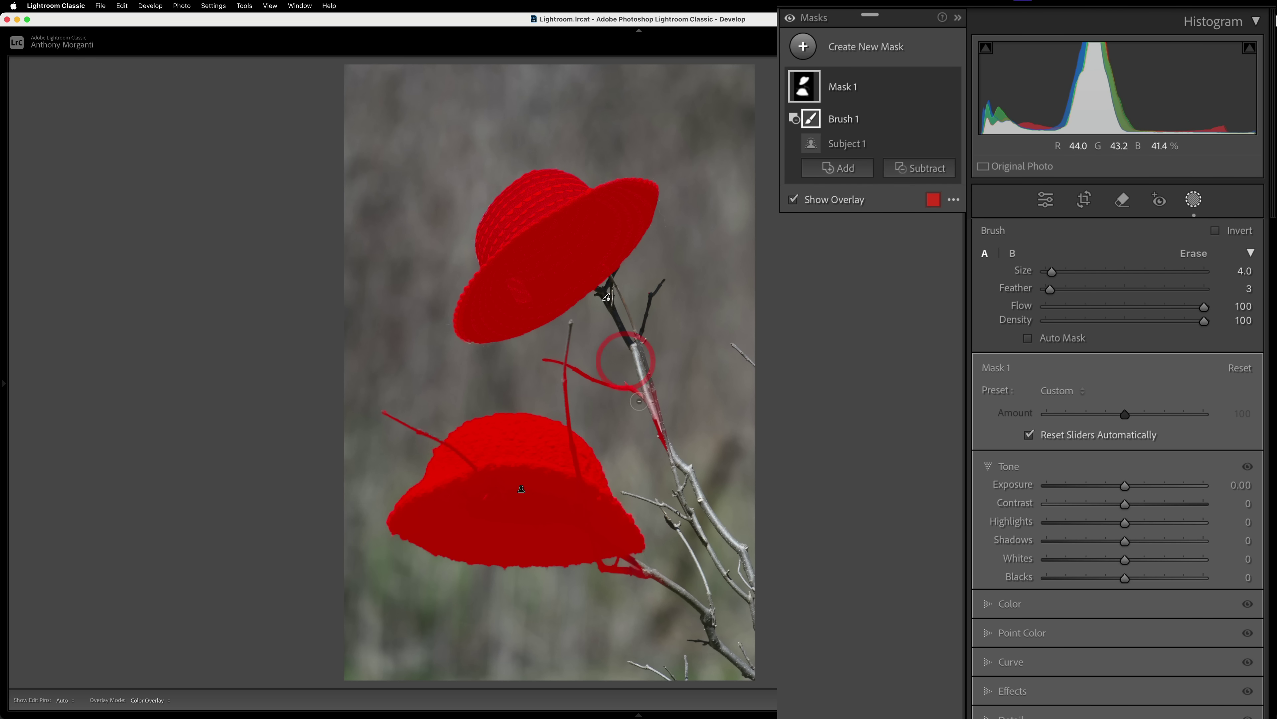
Brush the main stem and the twigs around the red hat out of the mask.
{"action": "mouse_move", "coordinate": [621, 372]}
{"action": "left_mouse_down"}
{"action": "mouse_move", "coordinate": [569, 342]}
{"action": "mouse_move", "coordinate": [567, 385]}
{"action": "mouse_move", "coordinate": [550, 363]}
{"action": "mouse_move", "coordinate": [570, 415]}
{"action": "left_mouse_up"}
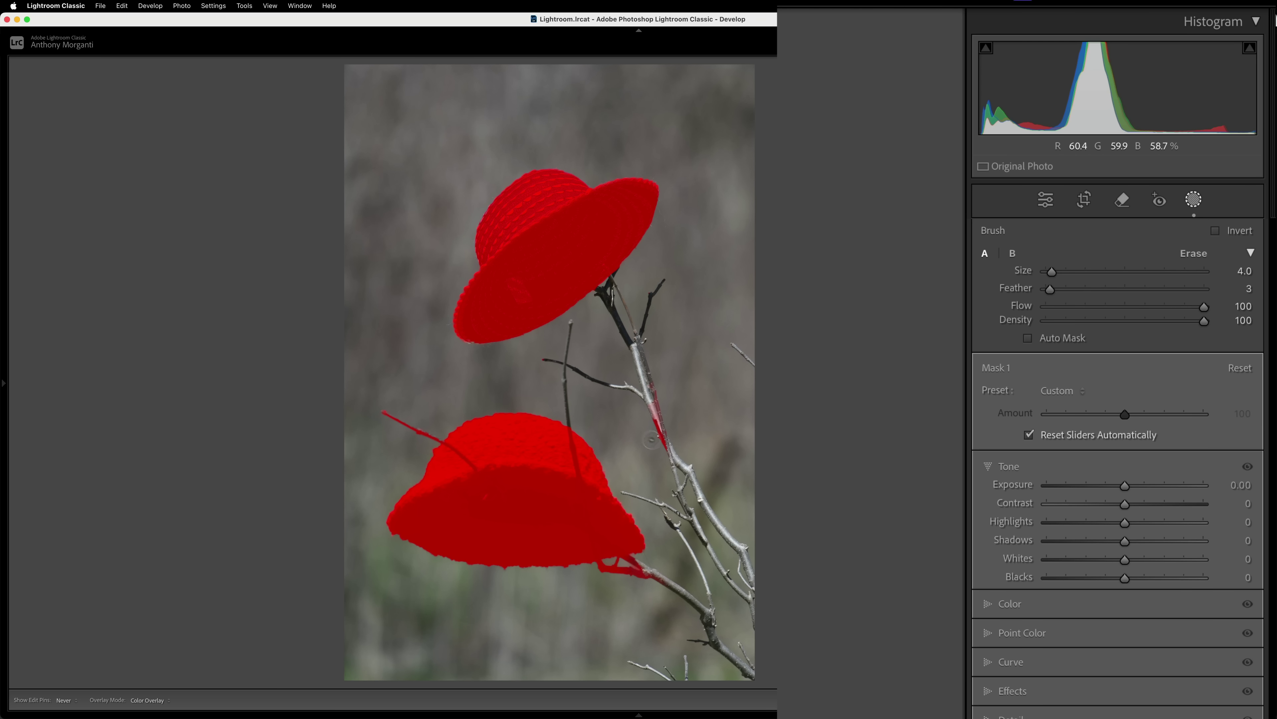
{"action": "mouse_move", "coordinate": [651, 440]}
{"action": "left_mouse_down"}
{"action": "mouse_move", "coordinate": [646, 377]}
{"action": "mouse_move", "coordinate": [662, 436]}
{"action": "left_mouse_up"}
{"action": "left_click_drag", "start_coordinate": [639, 576], "coordinate": [598, 569]}
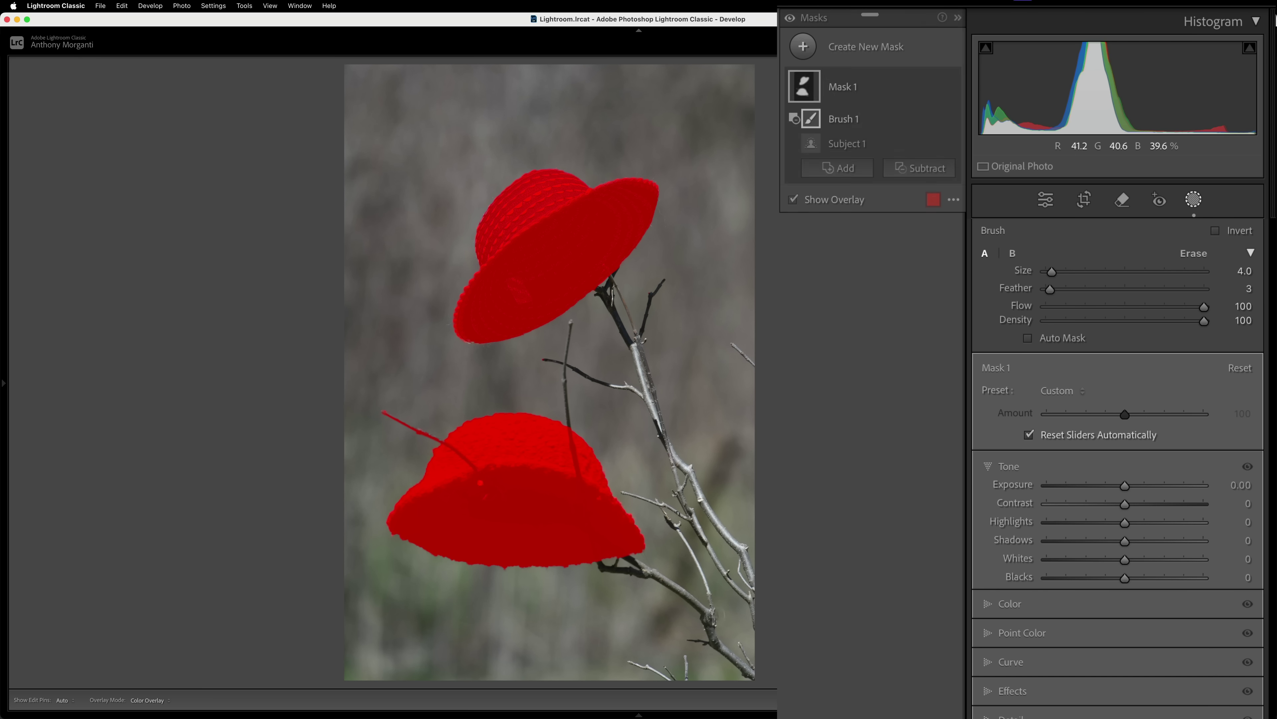
{"action": "left_click_drag", "start_coordinate": [386, 419], "coordinate": [436, 436]}
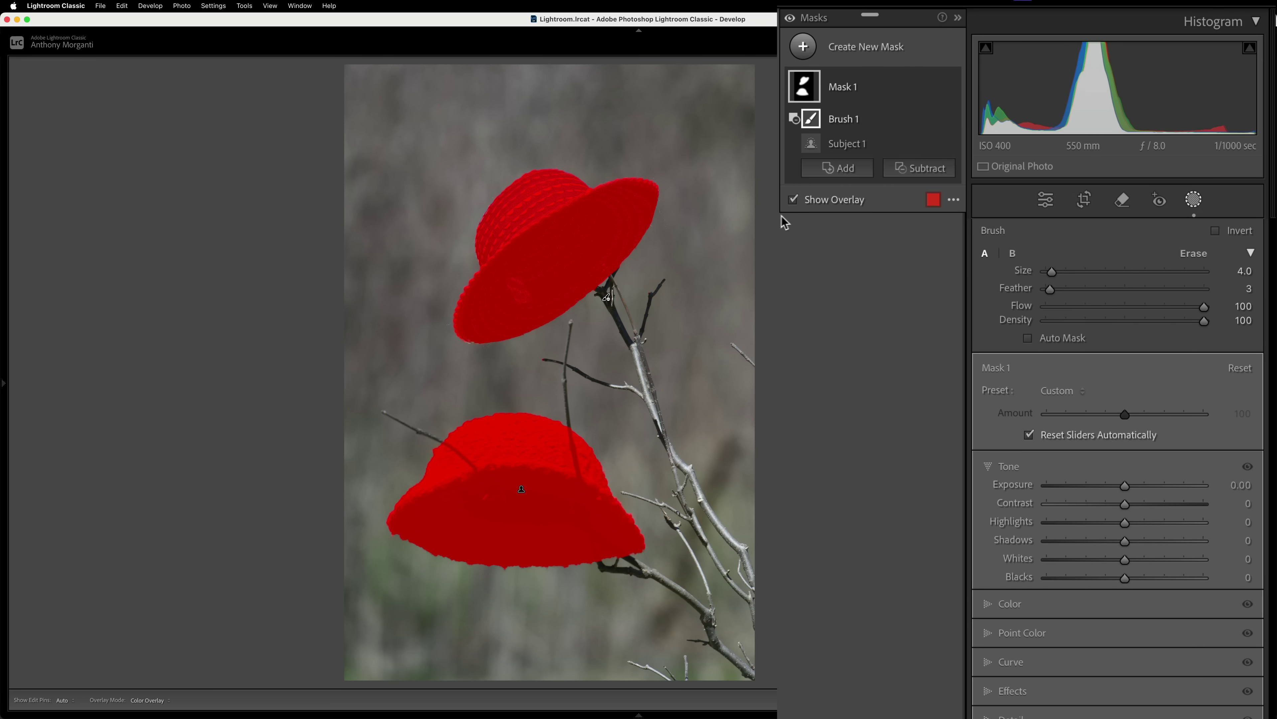
With the overlay hidden and Auto Mask on, subtract the first branch inside the blue hat using a size 1.0 brush.
{"action": "left_click", "coordinate": [793, 200]}
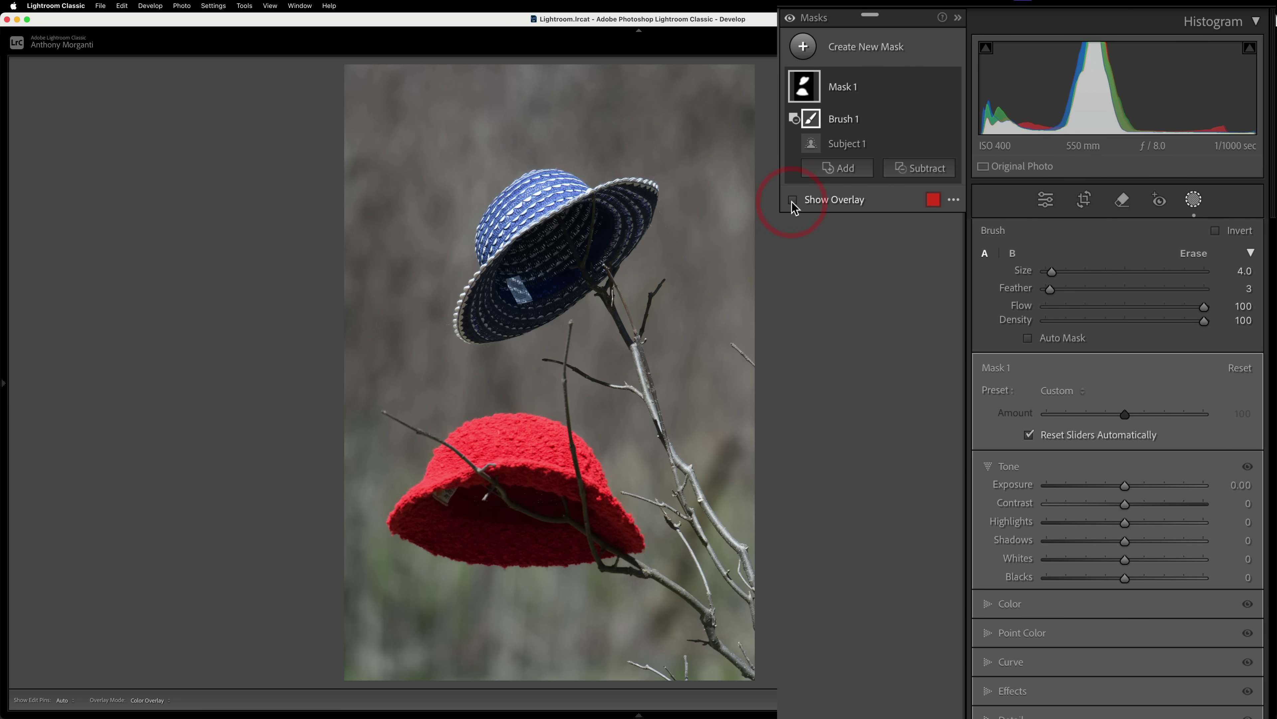
{"action": "left_click", "coordinate": [1028, 338]}
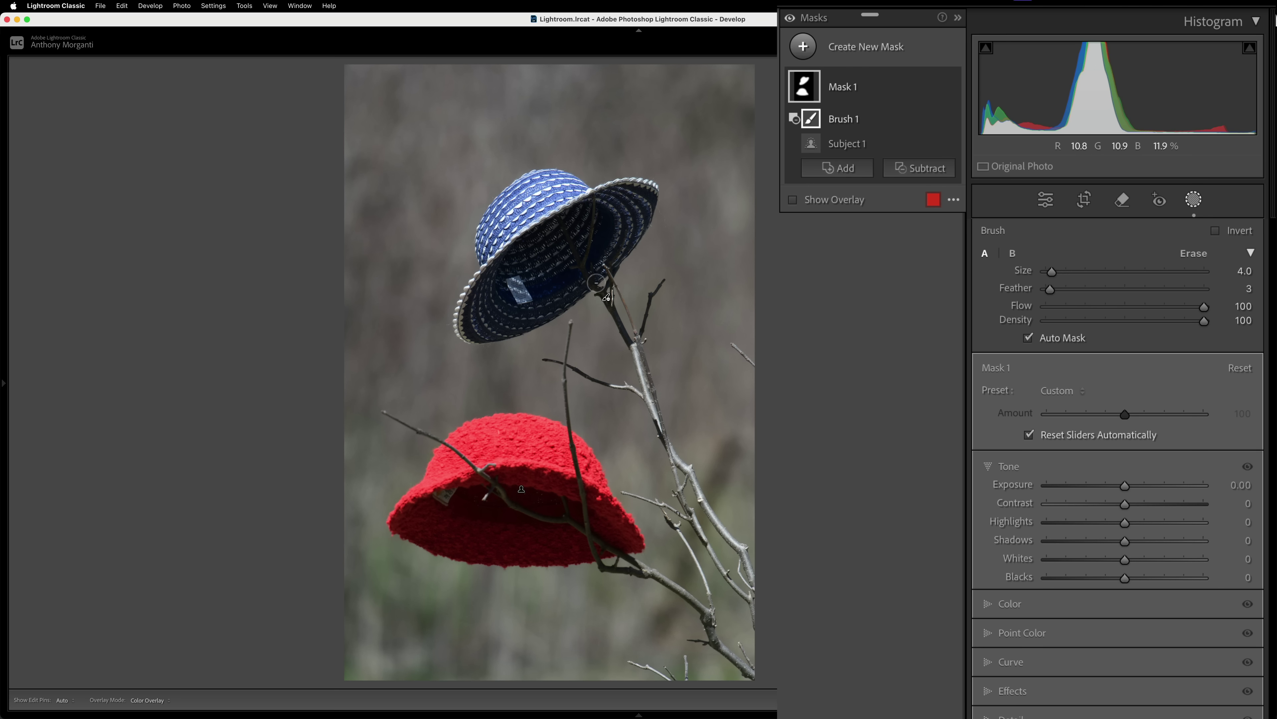
{"action": "key", "text": "bracketleft"}
{"action": "key", "text": "bracketleft"}
{"action": "key", "text": "bracketleft"}
{"action": "key", "text": "bracketright"}
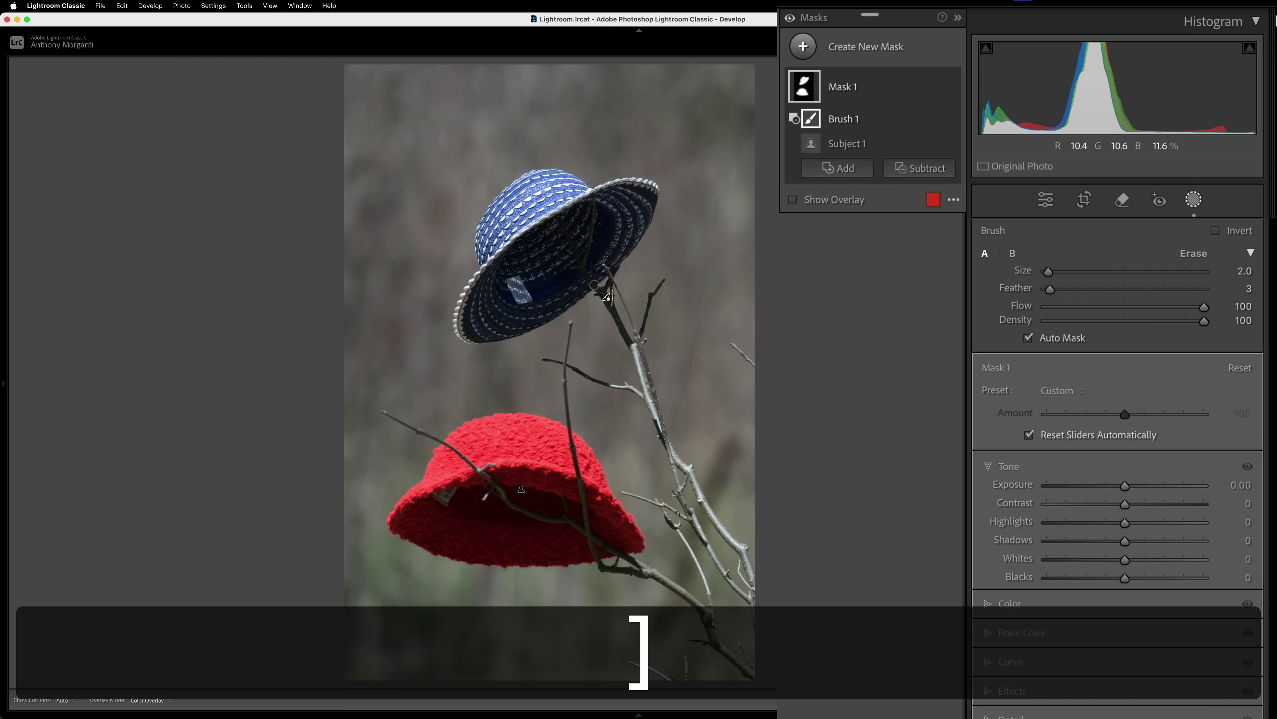
{"action": "key", "text": "bracketleft"}
{"action": "key", "text": "h"}
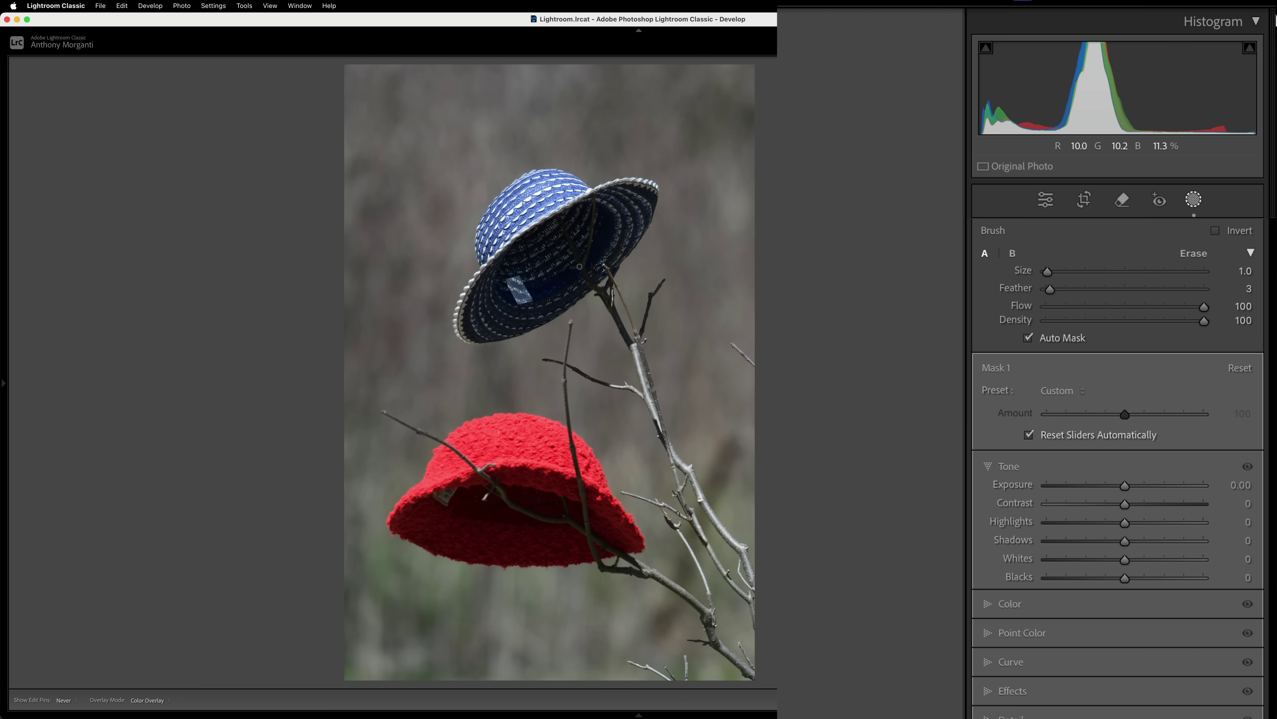
{"action": "mouse_move", "coordinate": [581, 265]}
{"action": "left_mouse_down"}
{"action": "mouse_move", "coordinate": [554, 247]}
{"action": "mouse_move", "coordinate": [579, 262]}
{"action": "left_mouse_up"}
{"action": "left_click_drag", "start_coordinate": [590, 206], "coordinate": [577, 191]}
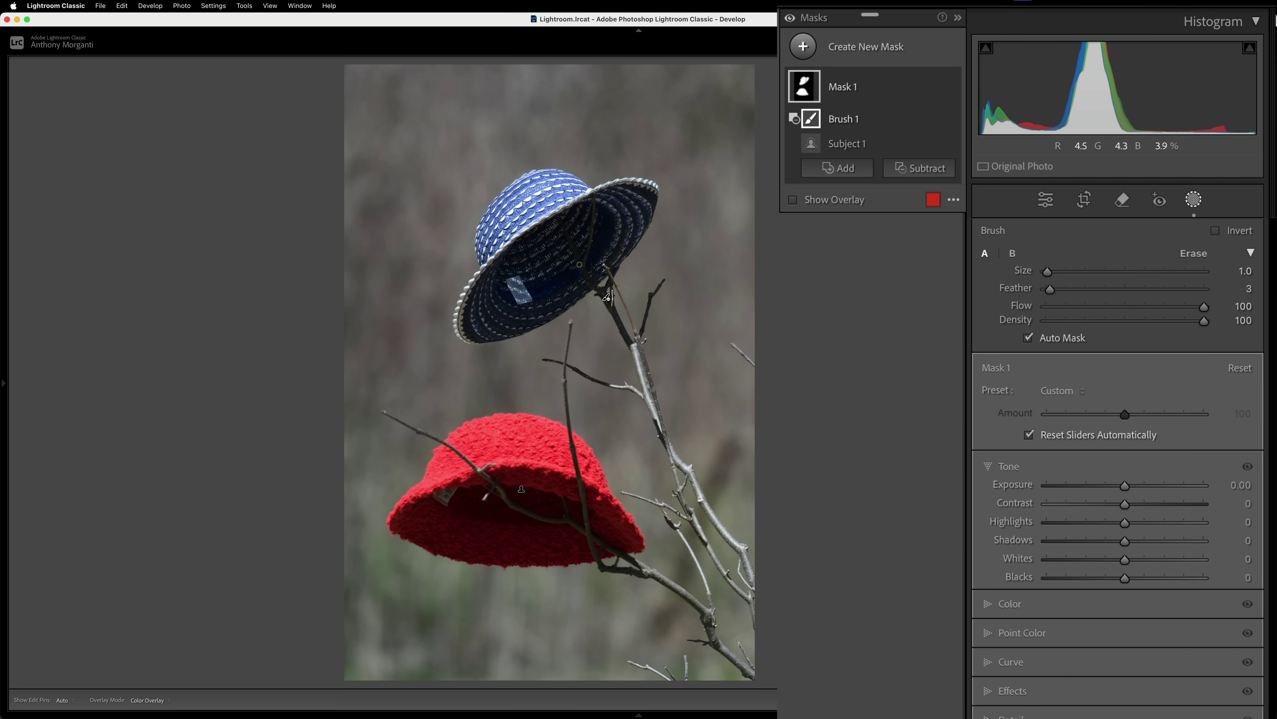
Check the mask with its overlay and review the overlay's color and opacity settings, leaving the overlay hidden.
{"action": "left_click", "coordinate": [793, 200]}
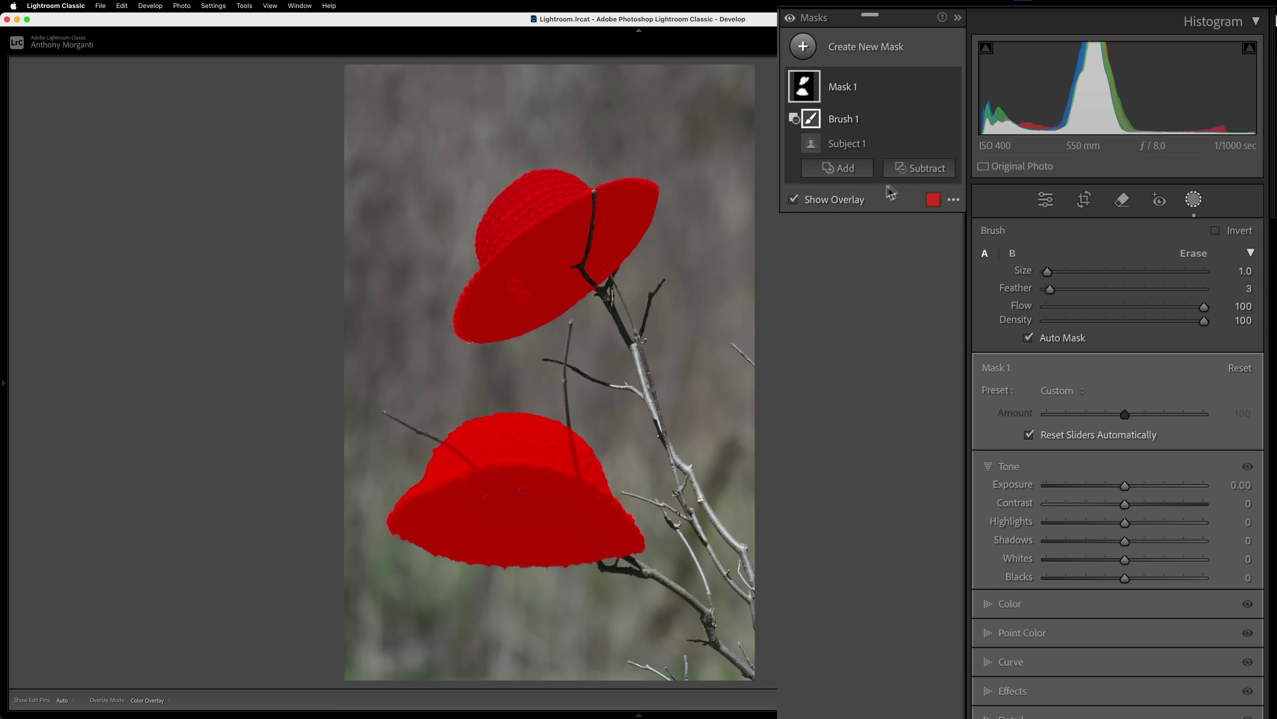
{"action": "left_click", "coordinate": [933, 199]}
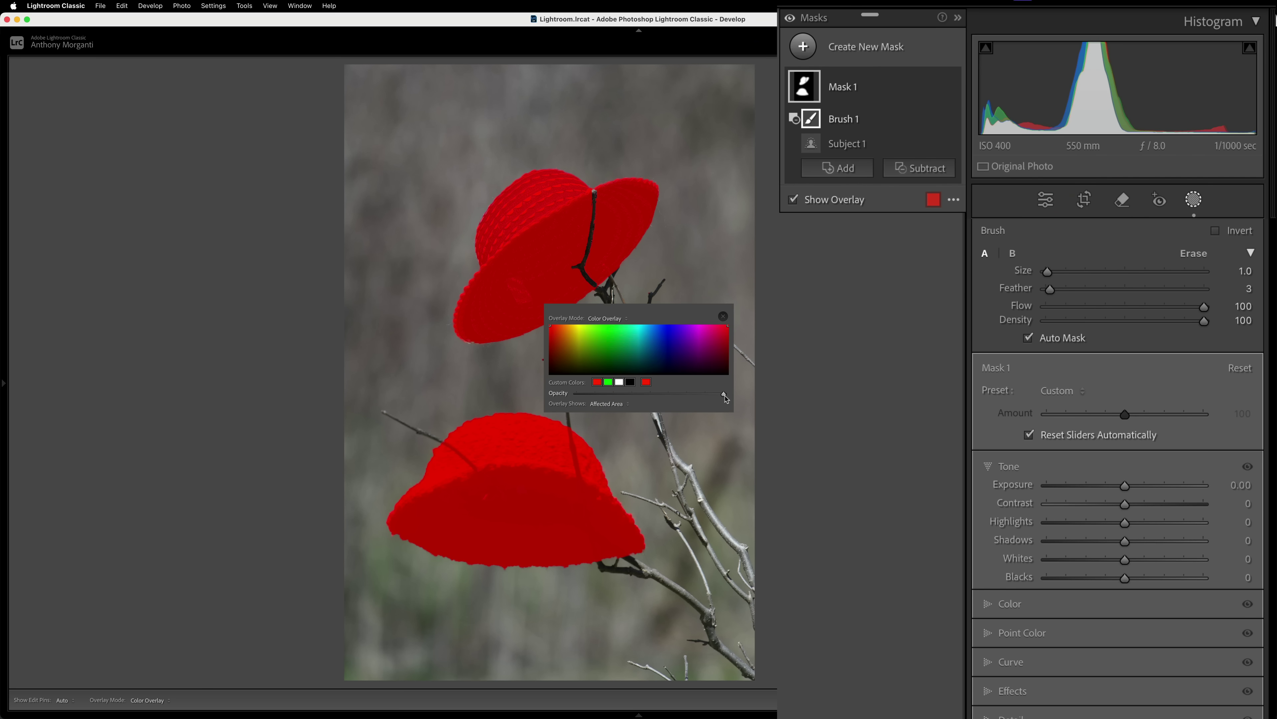
{"action": "mouse_move", "coordinate": [724, 396]}
{"action": "left_mouse_down"}
{"action": "mouse_move", "coordinate": [649, 397]}
{"action": "mouse_move", "coordinate": [726, 398]}
{"action": "left_mouse_up"}
{"action": "left_click", "coordinate": [723, 316]}
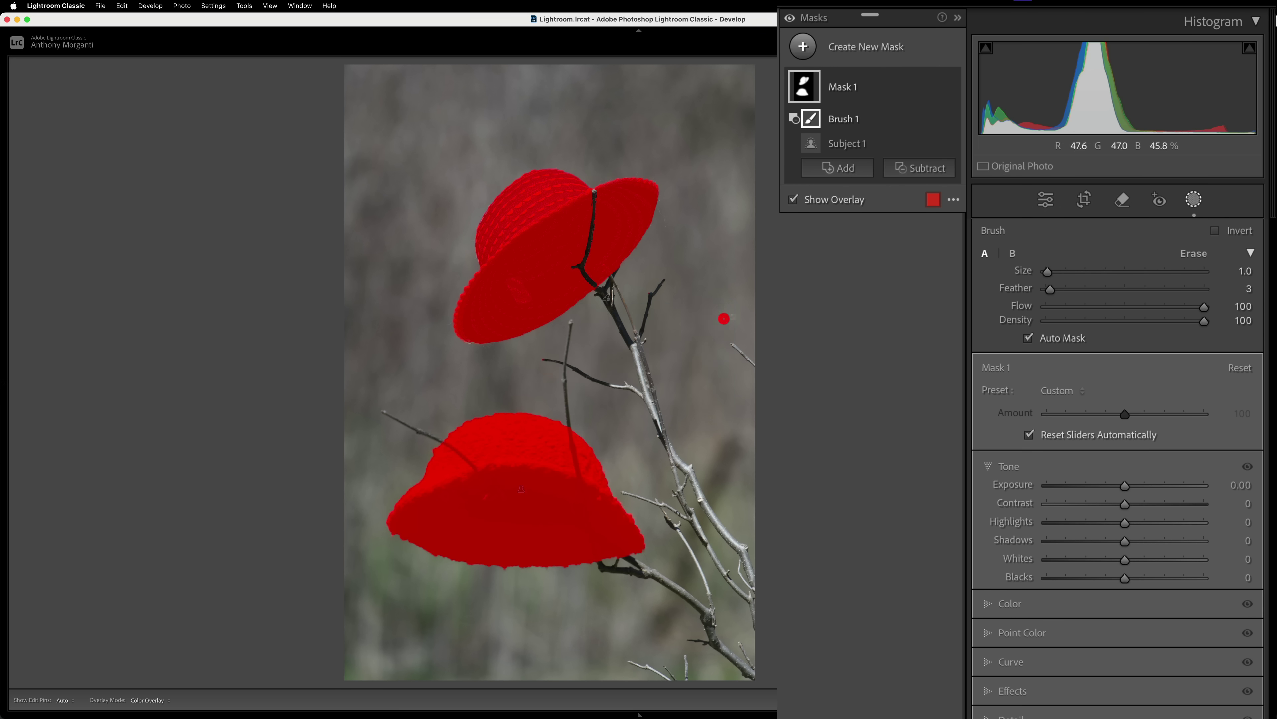
{"action": "left_click", "coordinate": [793, 199]}
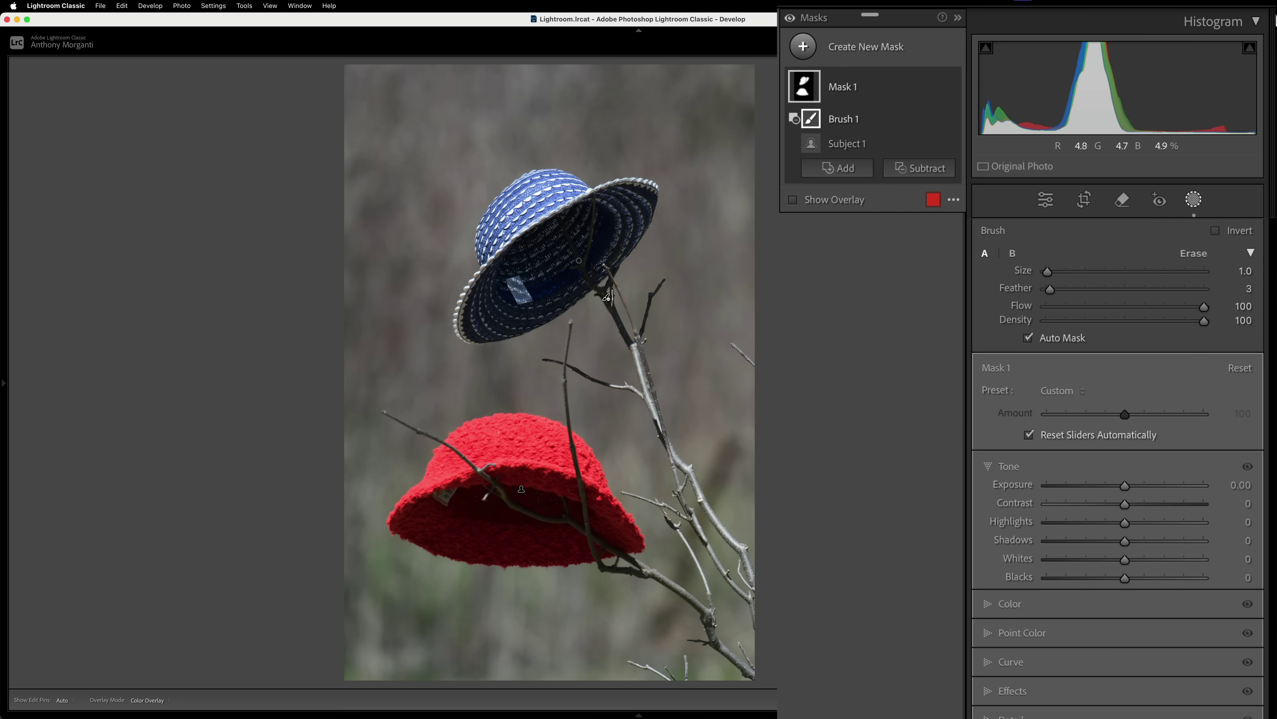
Subtract the blue hat's other inner branch and the branches crossing the red hat from the mask.
{"action": "key", "text": "h"}
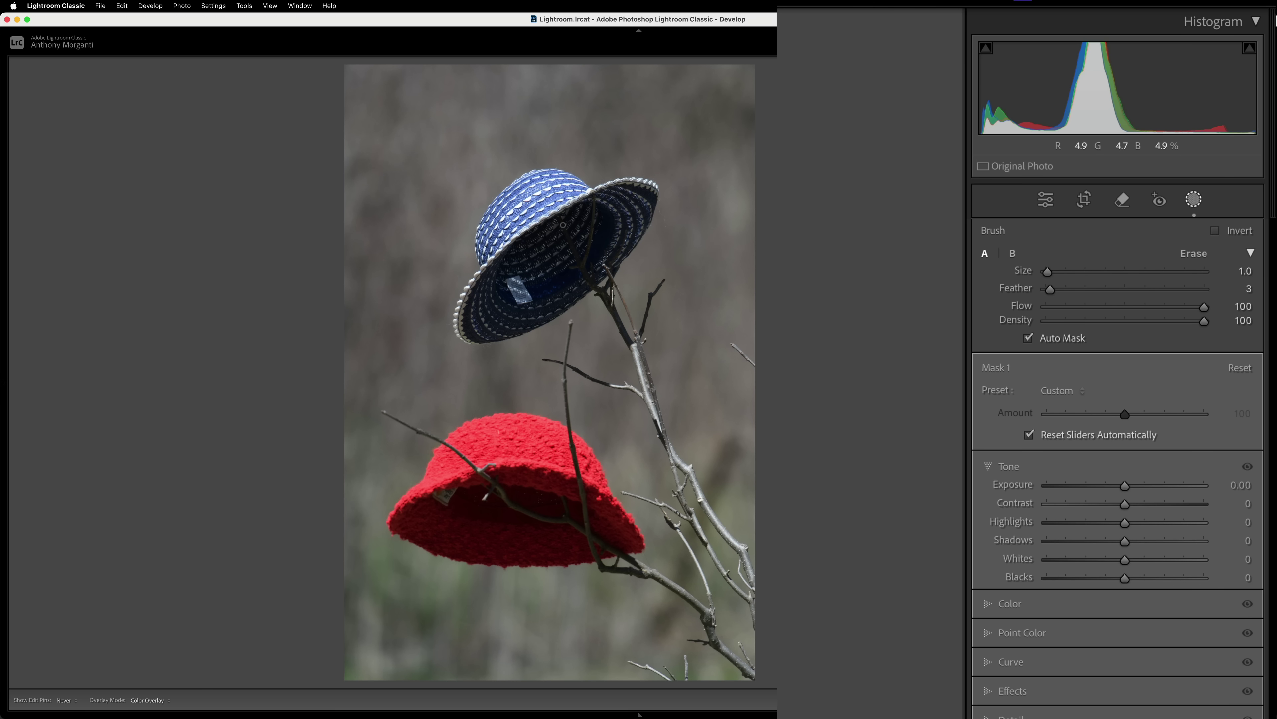
{"action": "key", "text": "h"}
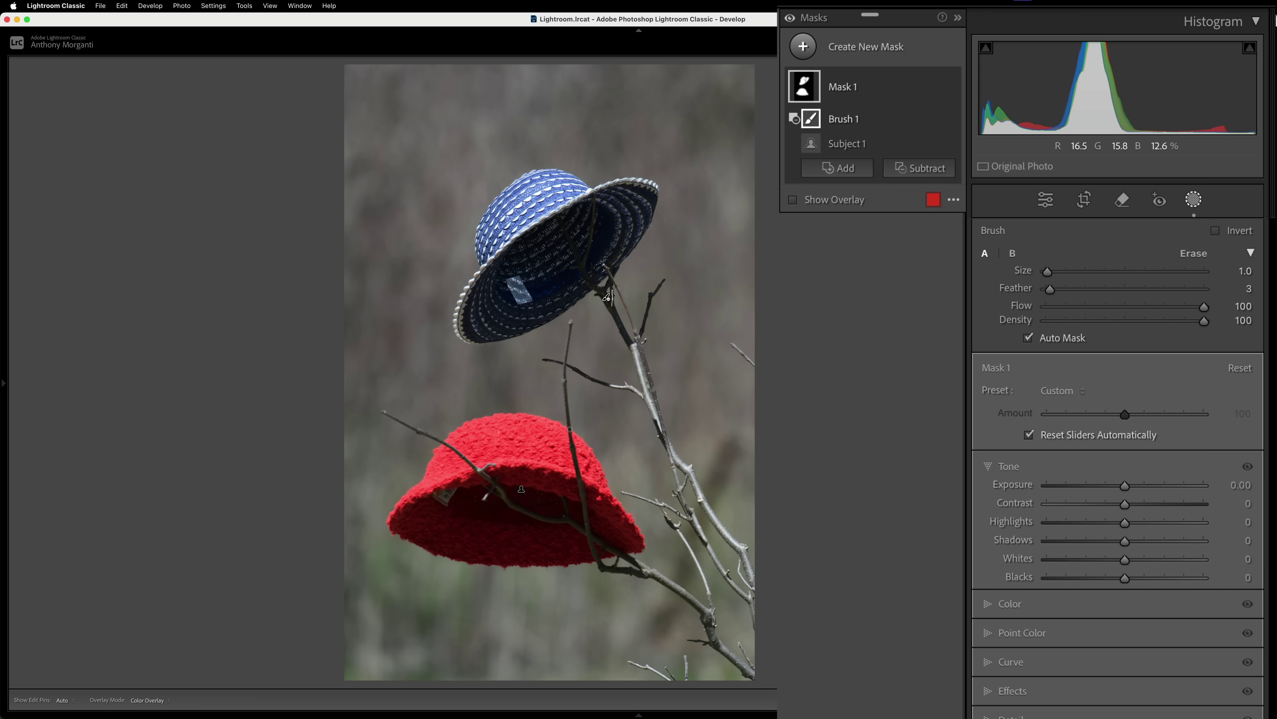
{"action": "key", "text": "h"}
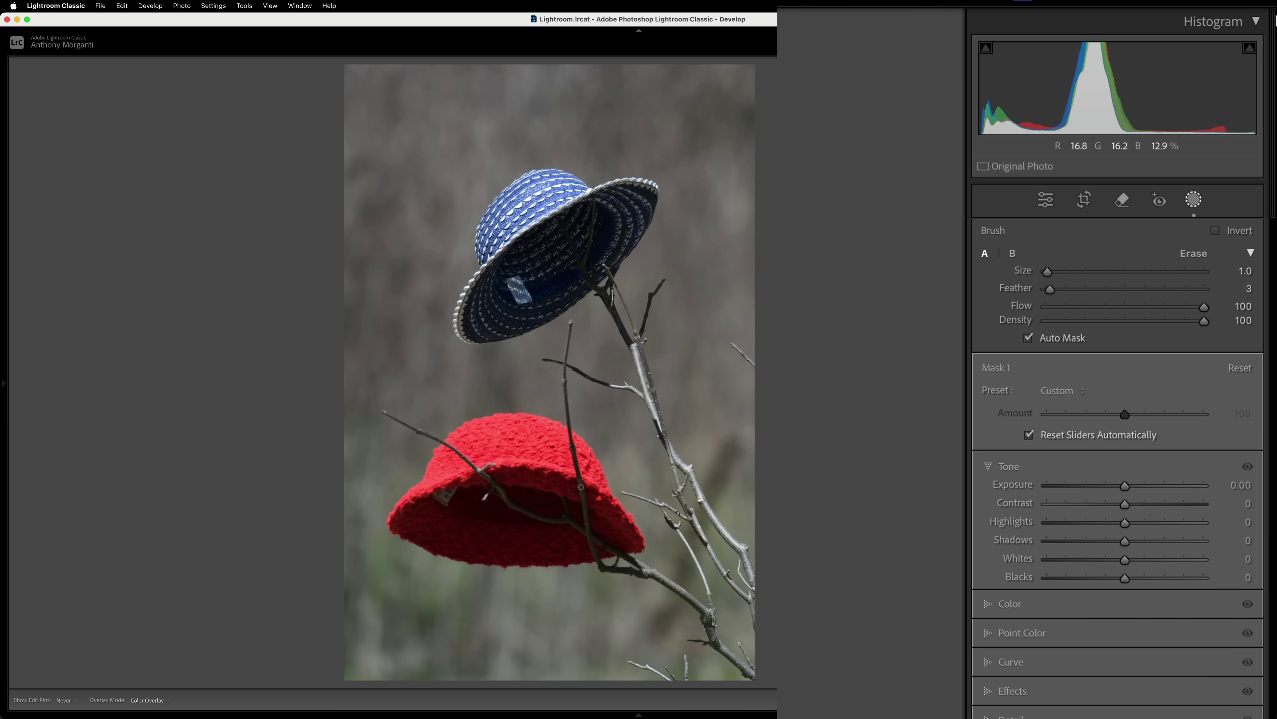
{"action": "mouse_move", "coordinate": [590, 543]}
{"action": "left_mouse_down"}
{"action": "mouse_move", "coordinate": [605, 565]}
{"action": "mouse_move", "coordinate": [626, 555]}
{"action": "mouse_move", "coordinate": [512, 506]}
{"action": "mouse_move", "coordinate": [478, 470]}
{"action": "mouse_move", "coordinate": [507, 494]}
{"action": "left_mouse_up"}
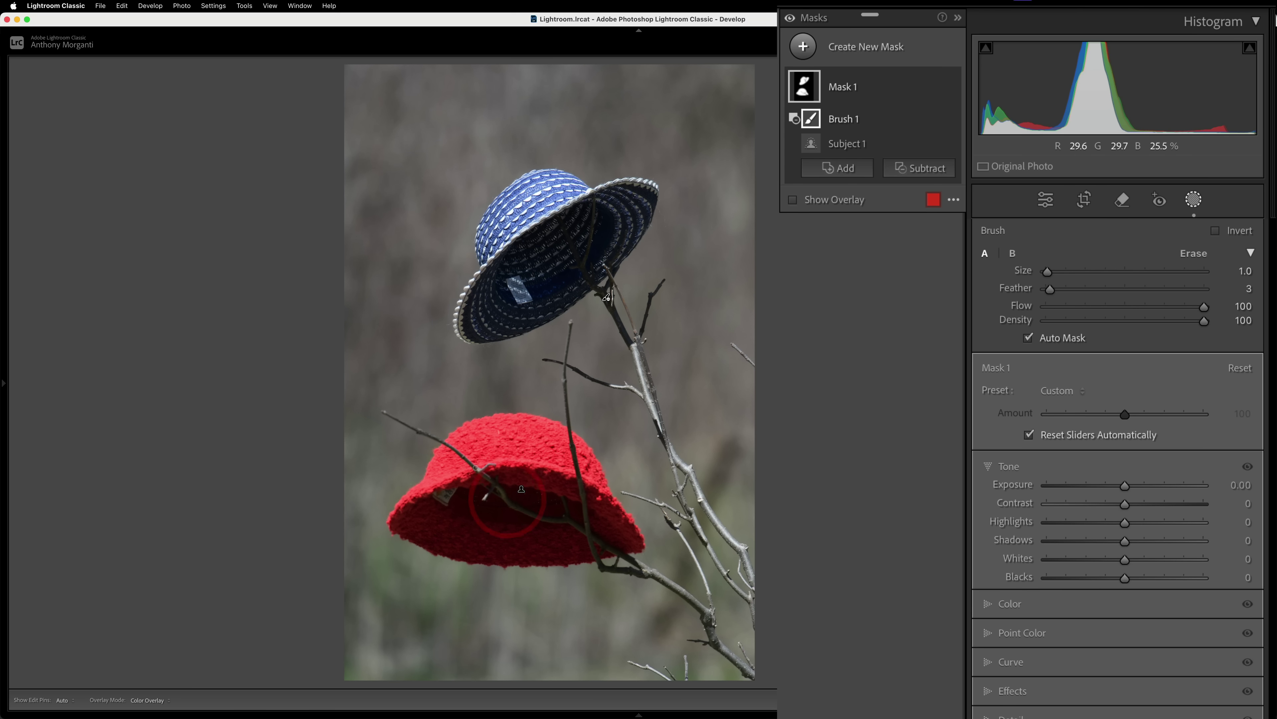
Touch up the branch fork at the blue hat's lower brim with a size 0.1 brush and show the mask overlay.
{"action": "left_click_drag", "start_coordinate": [604, 300], "coordinate": [606, 296]}
{"action": "key", "text": "bracketleft"}
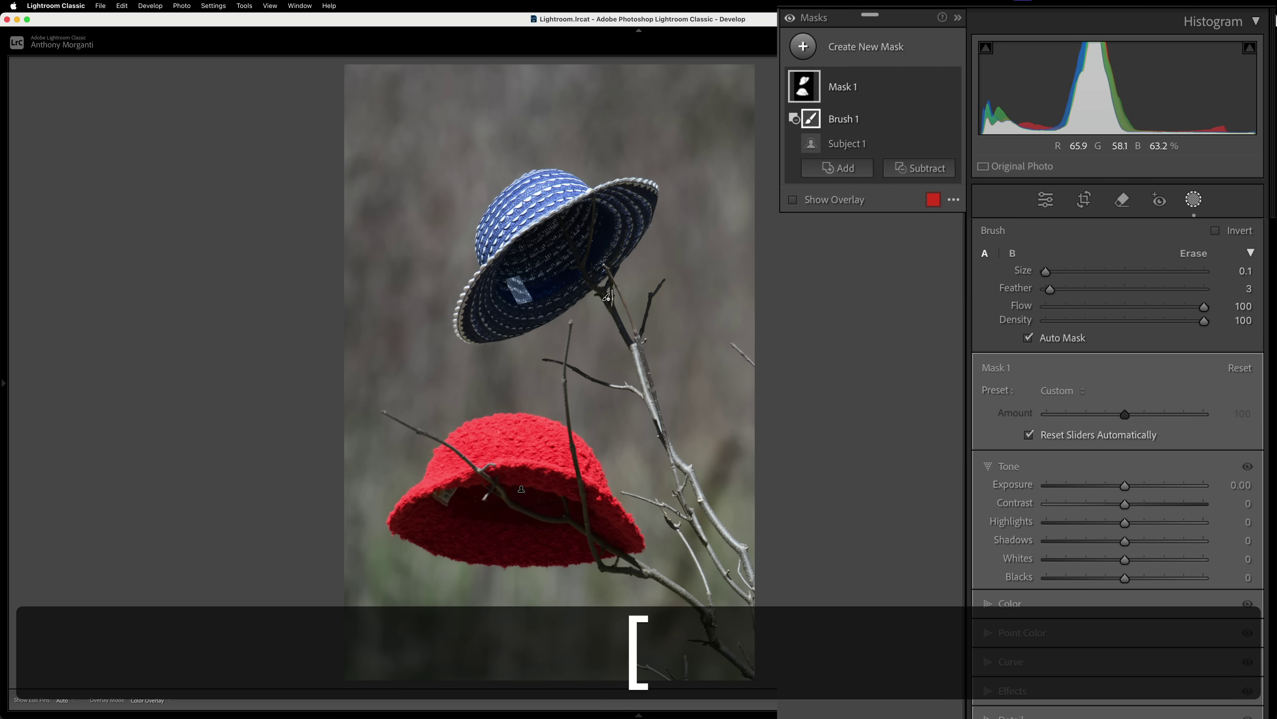
{"action": "left_click_drag", "start_coordinate": [606, 297], "coordinate": [606, 296]}
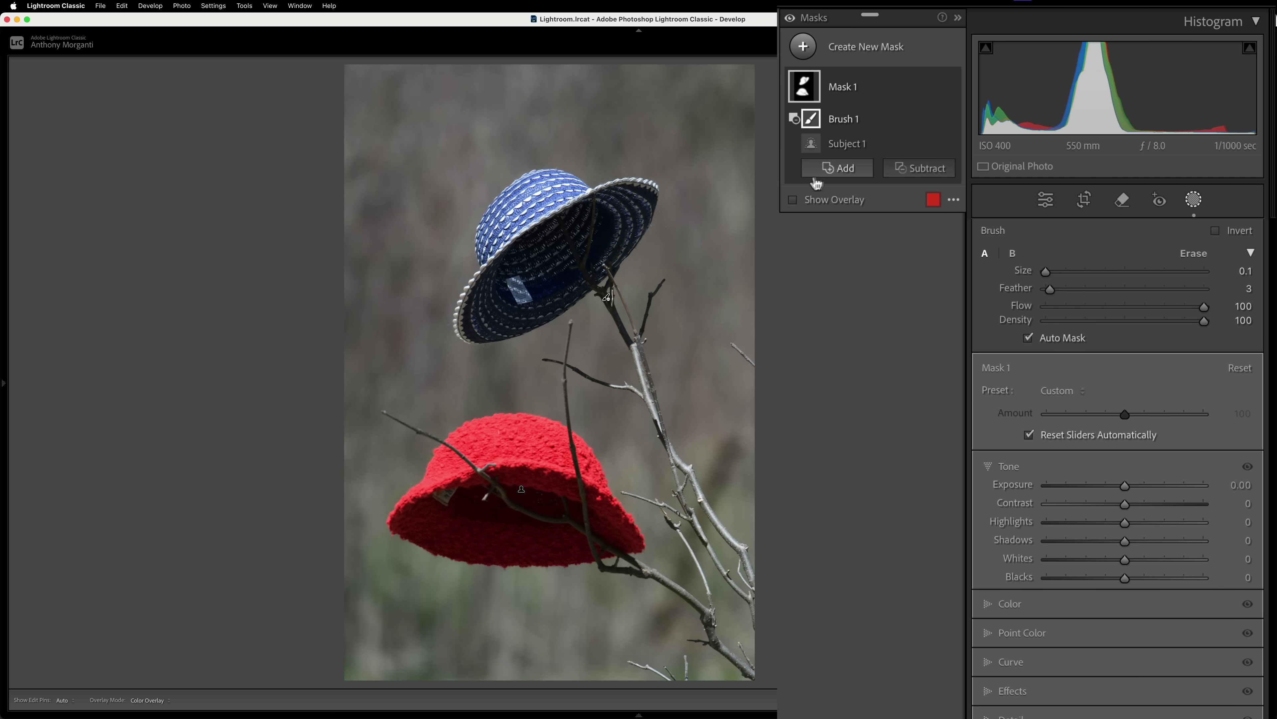
{"action": "left_click", "coordinate": [793, 200]}
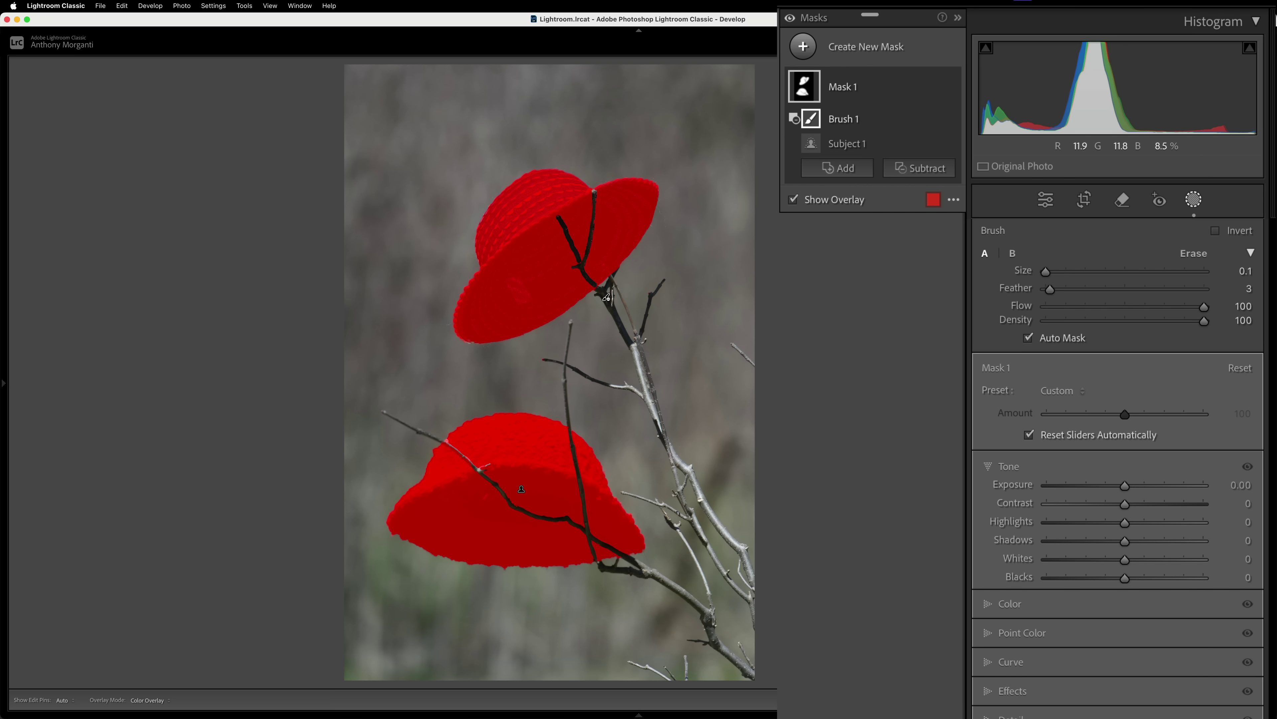
Subtract leftover bits of the twig crossing the red hat's brim with a size 1.0 brush.
{"action": "key", "text": "bracketright"}
{"action": "key", "text": "h"}
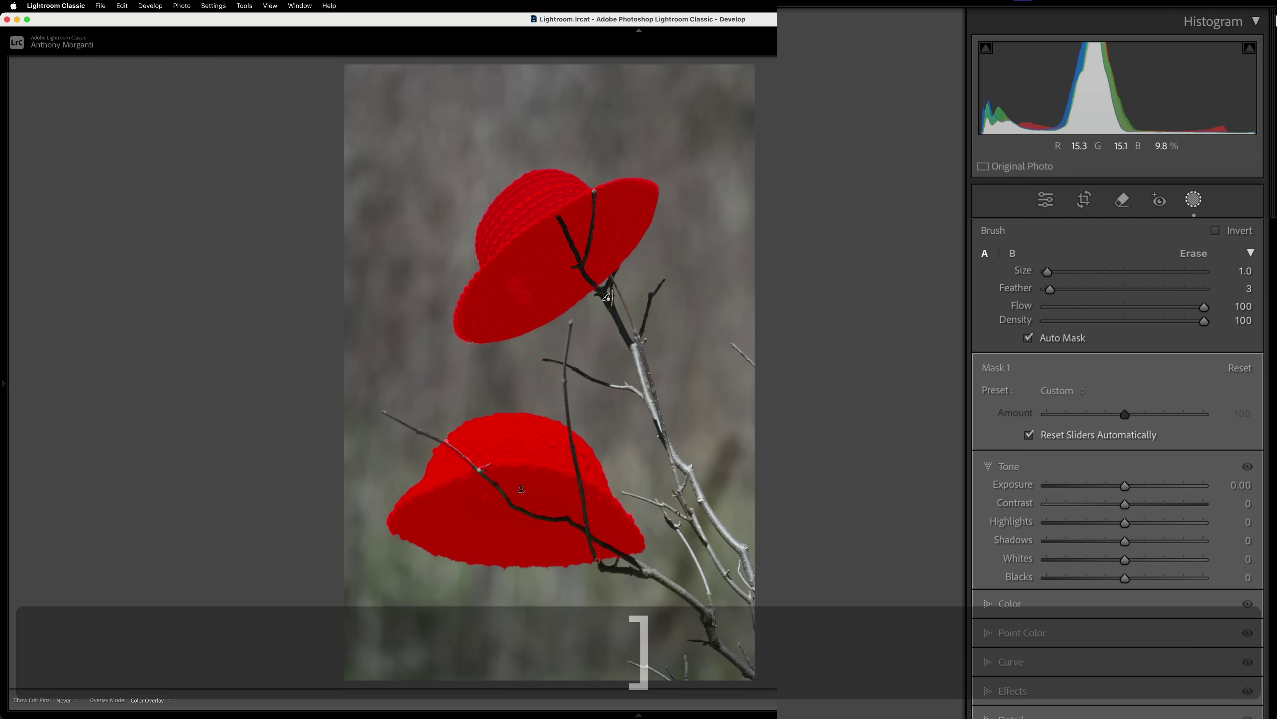
{"action": "key", "text": "h"}
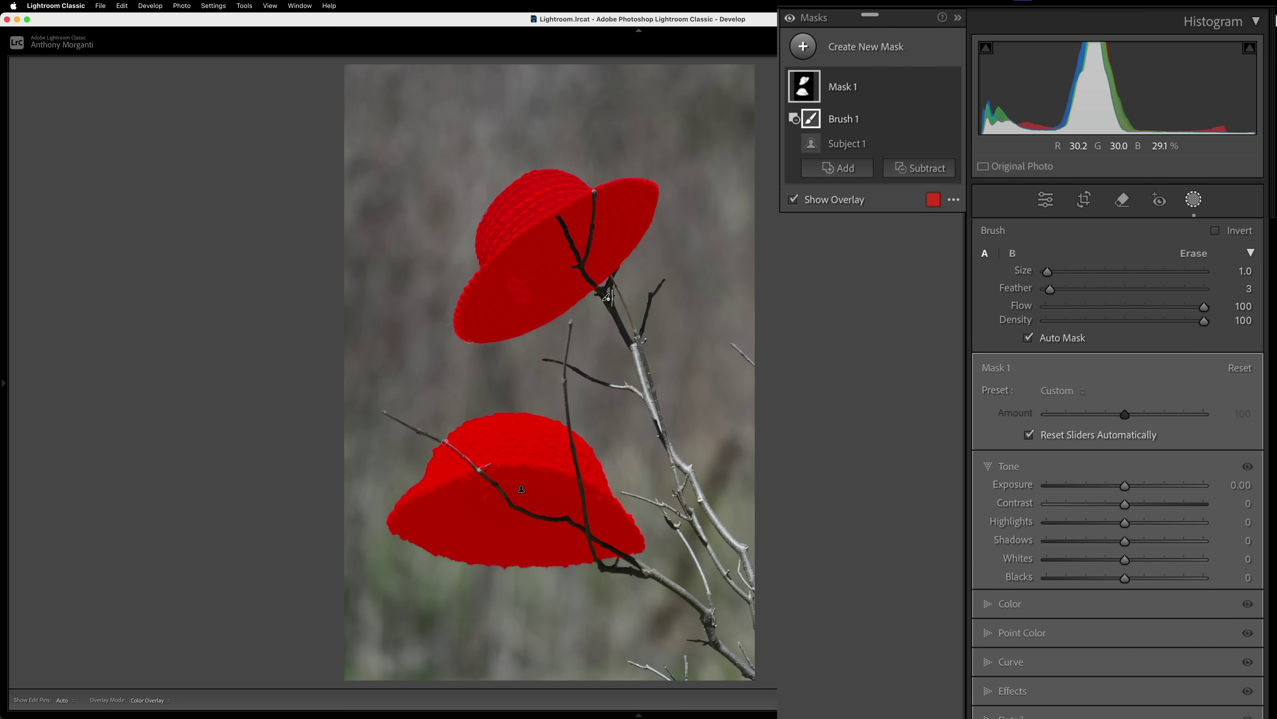
{"action": "key", "text": "h"}
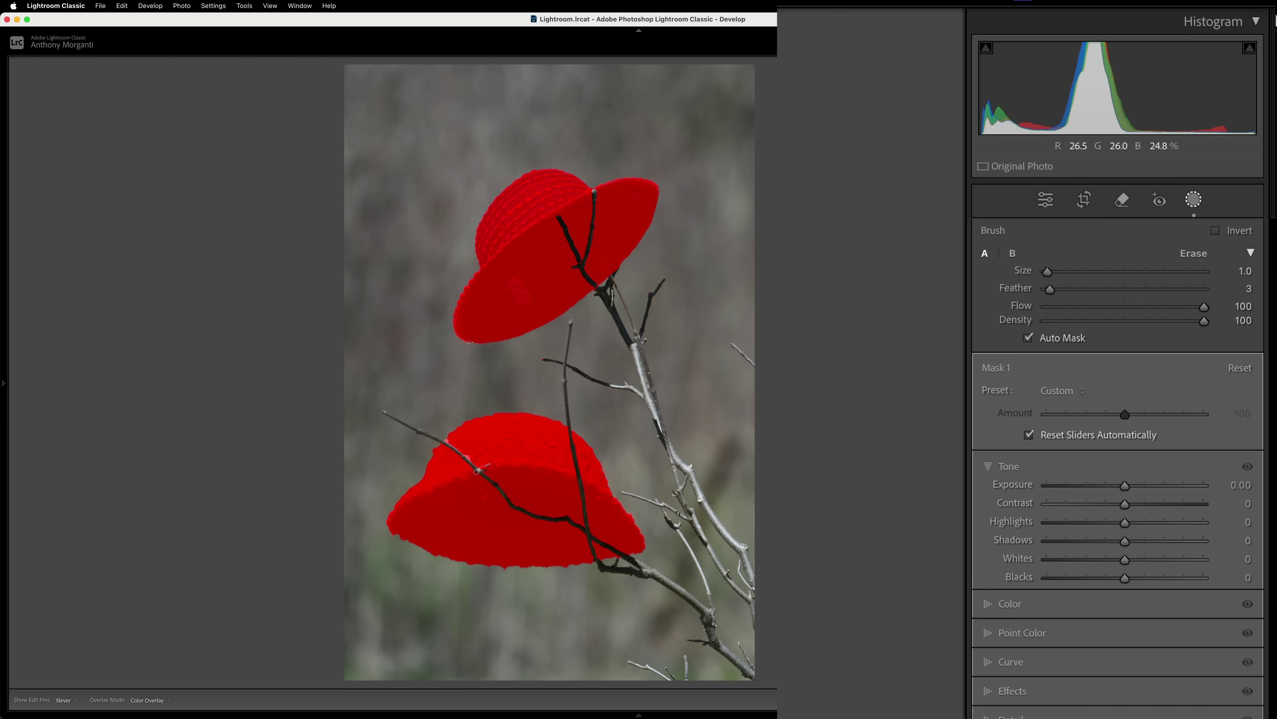
{"action": "key", "text": "h"}
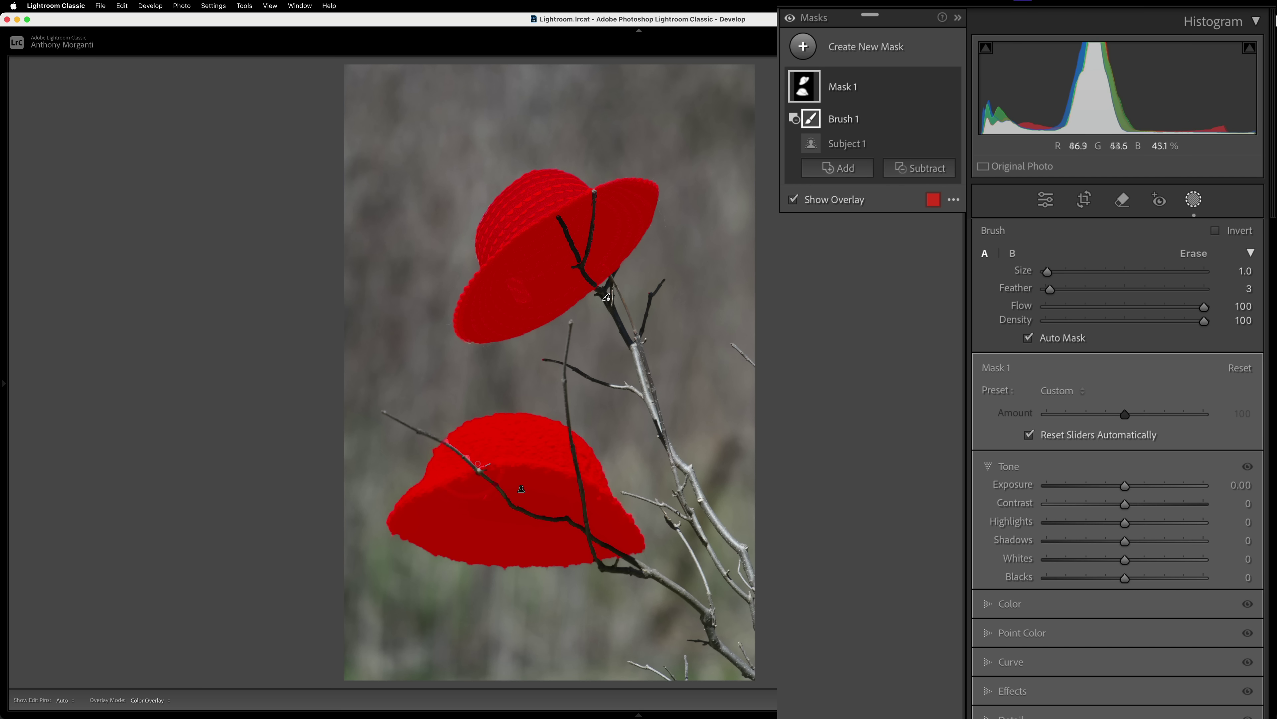
Restore red hat areas beside the twig to the mask with a size 2.0 Erase brush.
{"action": "key", "text": "alt"}
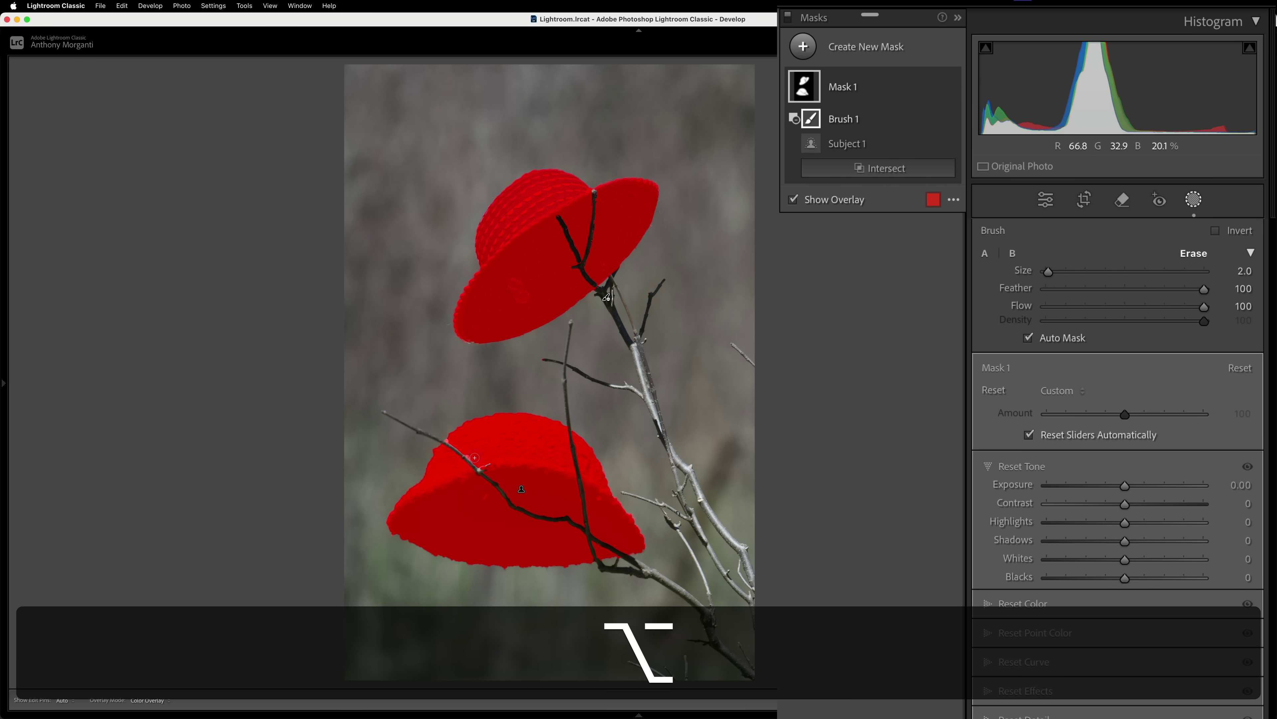
{"action": "key", "text": "h"}
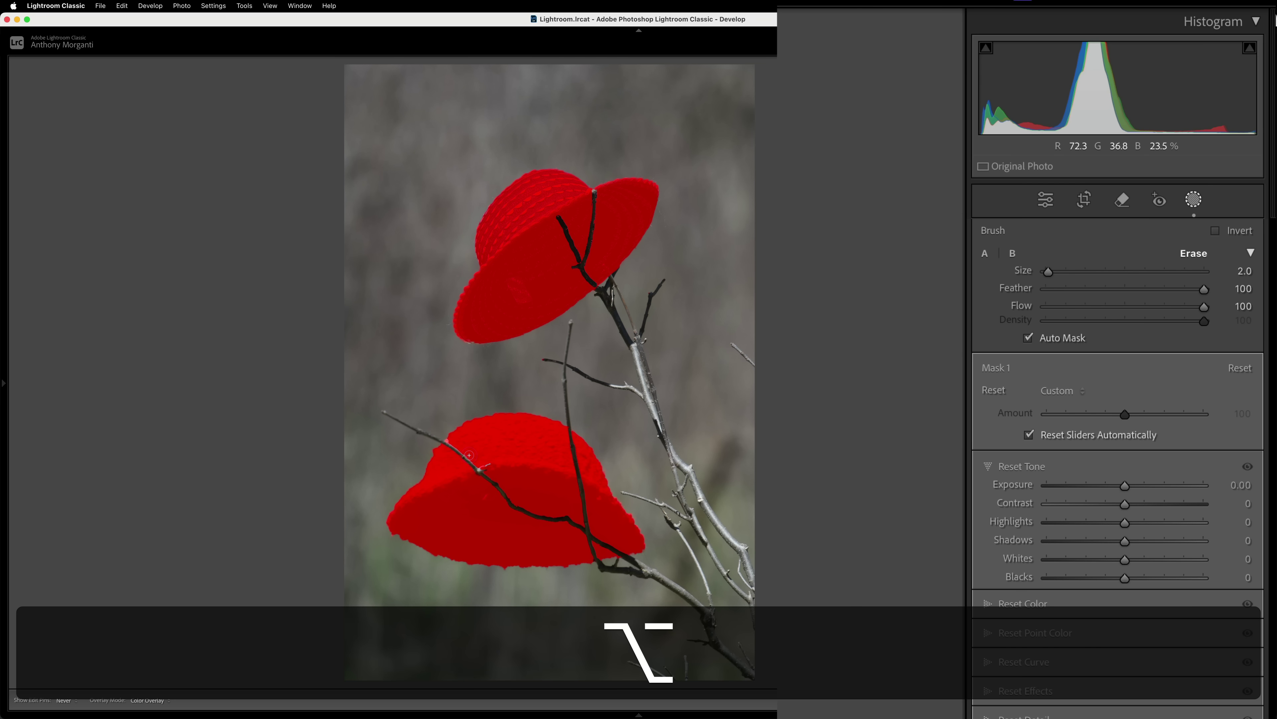
{"action": "key", "text": "h"}
{"action": "key", "text": "h"}
{"action": "key", "text": "h"}
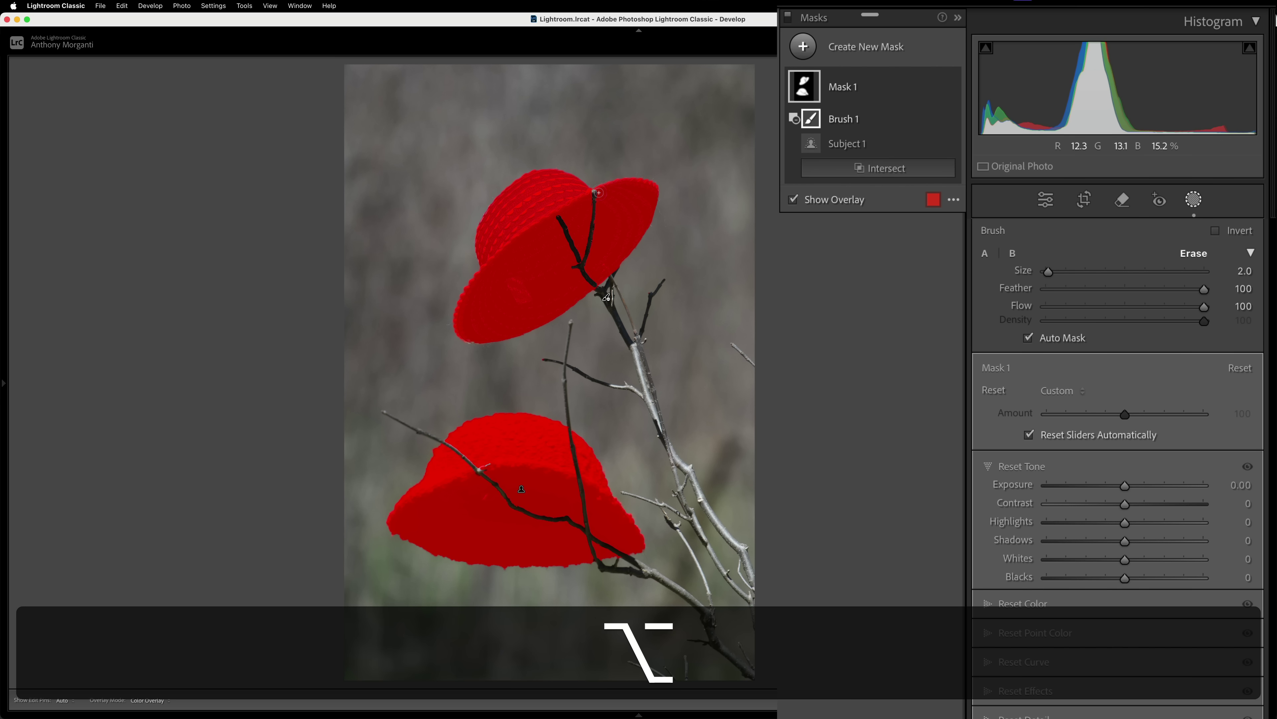
Refine the mask at the tip of the blue hat's inner branch by erasing excess subtraction and repainting the branch.
{"action": "key", "text": "alt"}
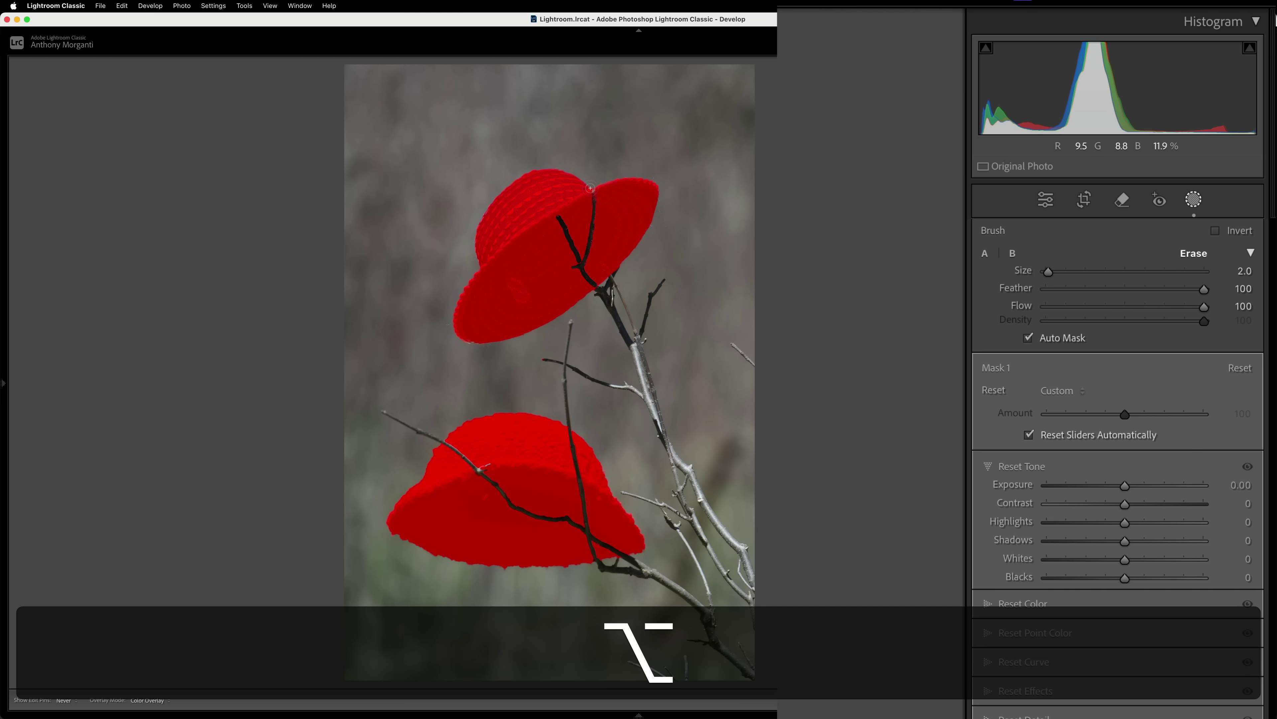
{"action": "key", "text": "h"}
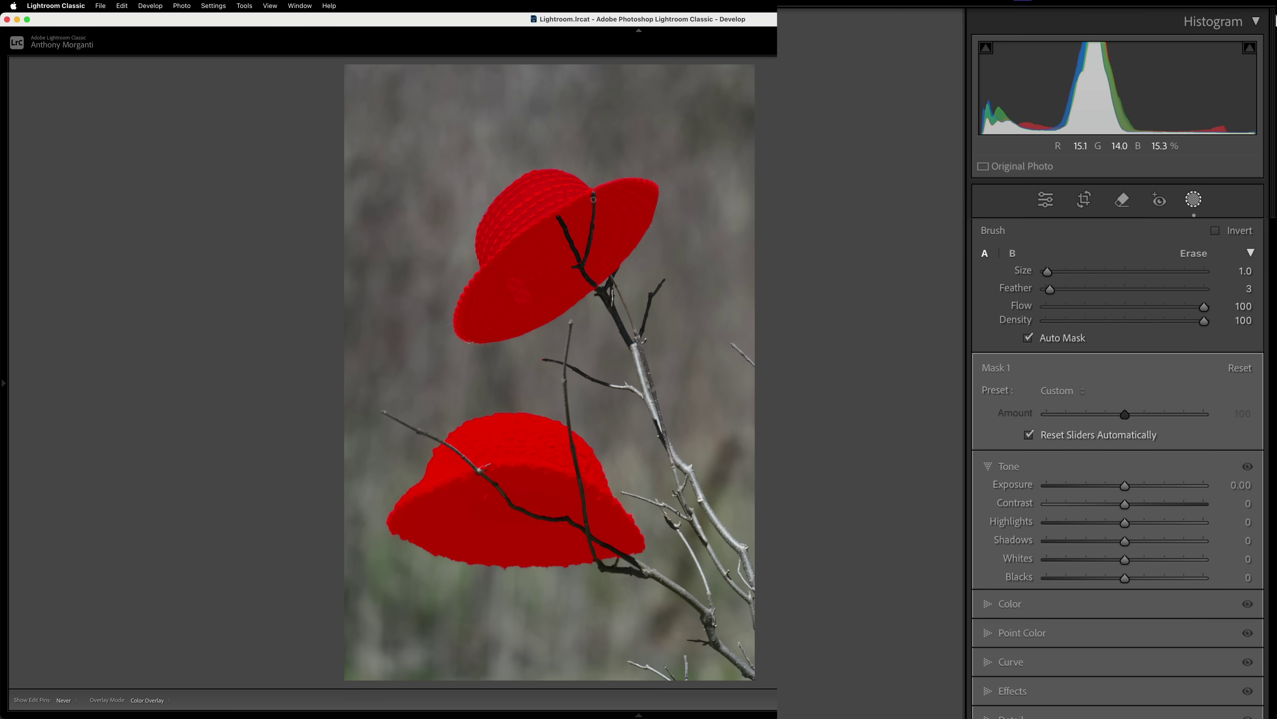
{"action": "key", "text": "h"}
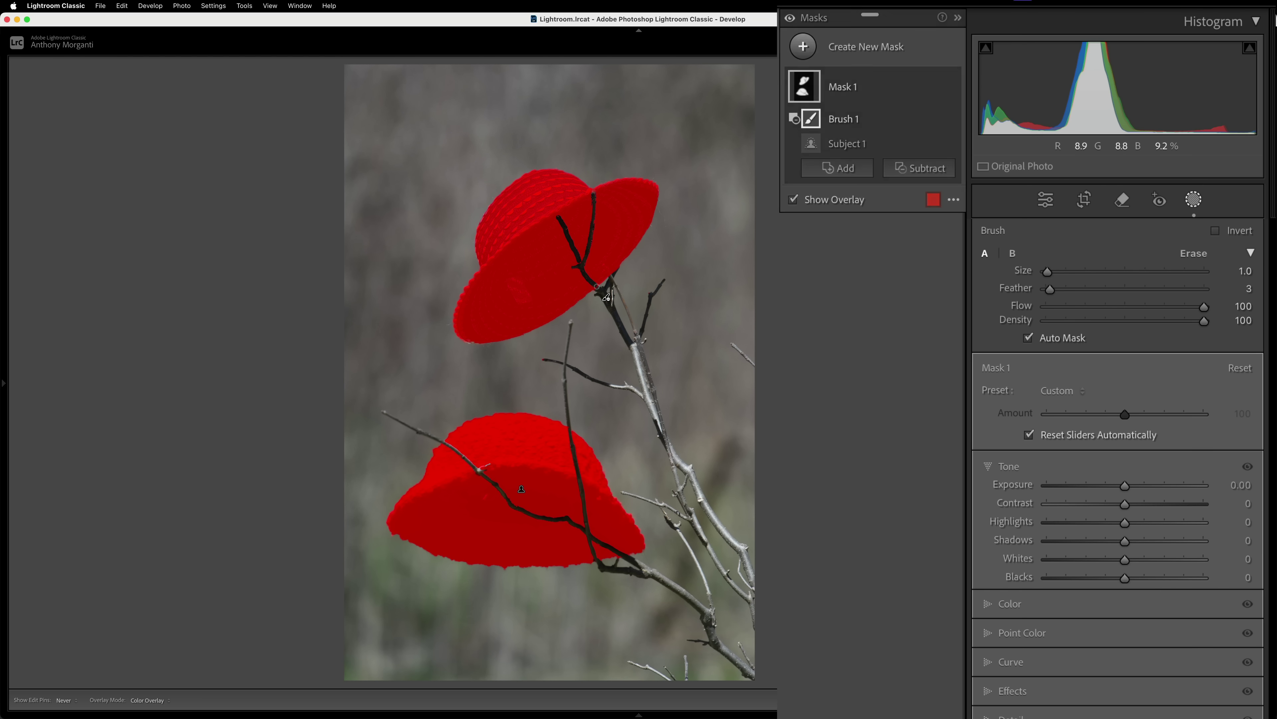
{"action": "key", "text": "h"}
{"action": "key", "text": "h"}
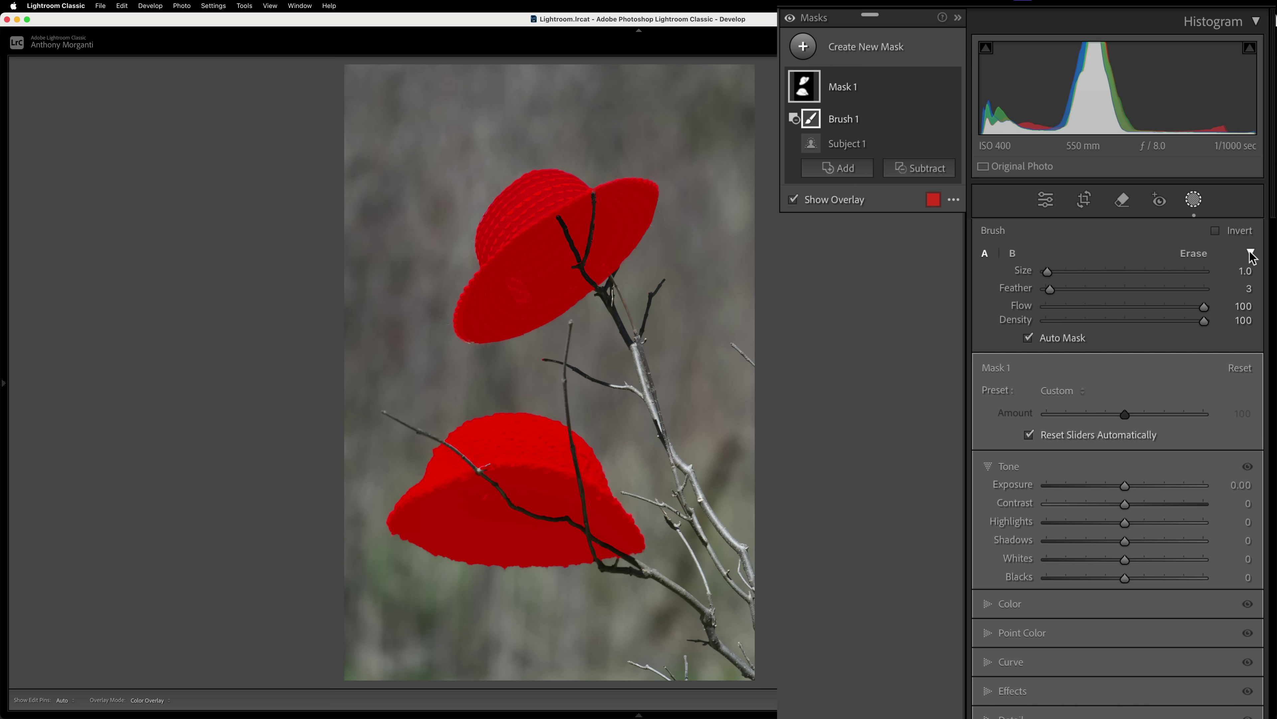
Invert the brush component of the hats mask.
{"action": "left_click", "coordinate": [1218, 233]}
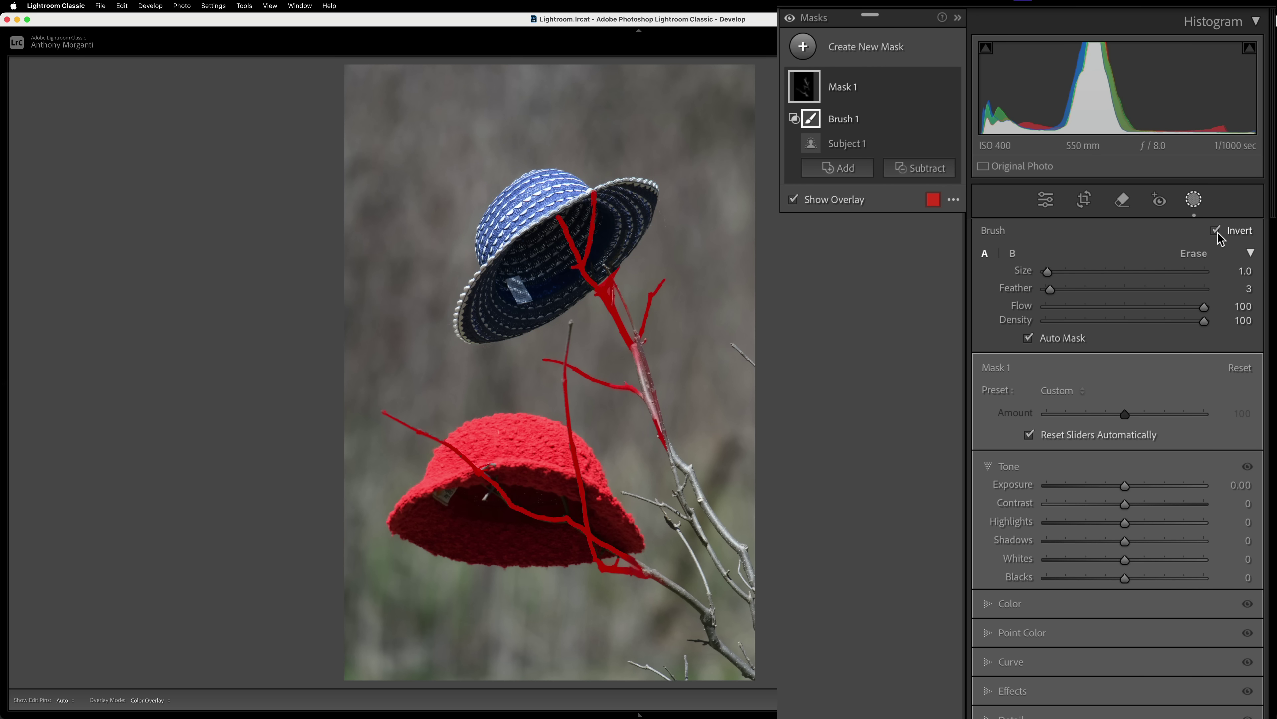
Turn off the brush component's inversion and invert the whole hats mask to cover the surroundings instead.
{"action": "left_click", "coordinate": [1217, 231]}
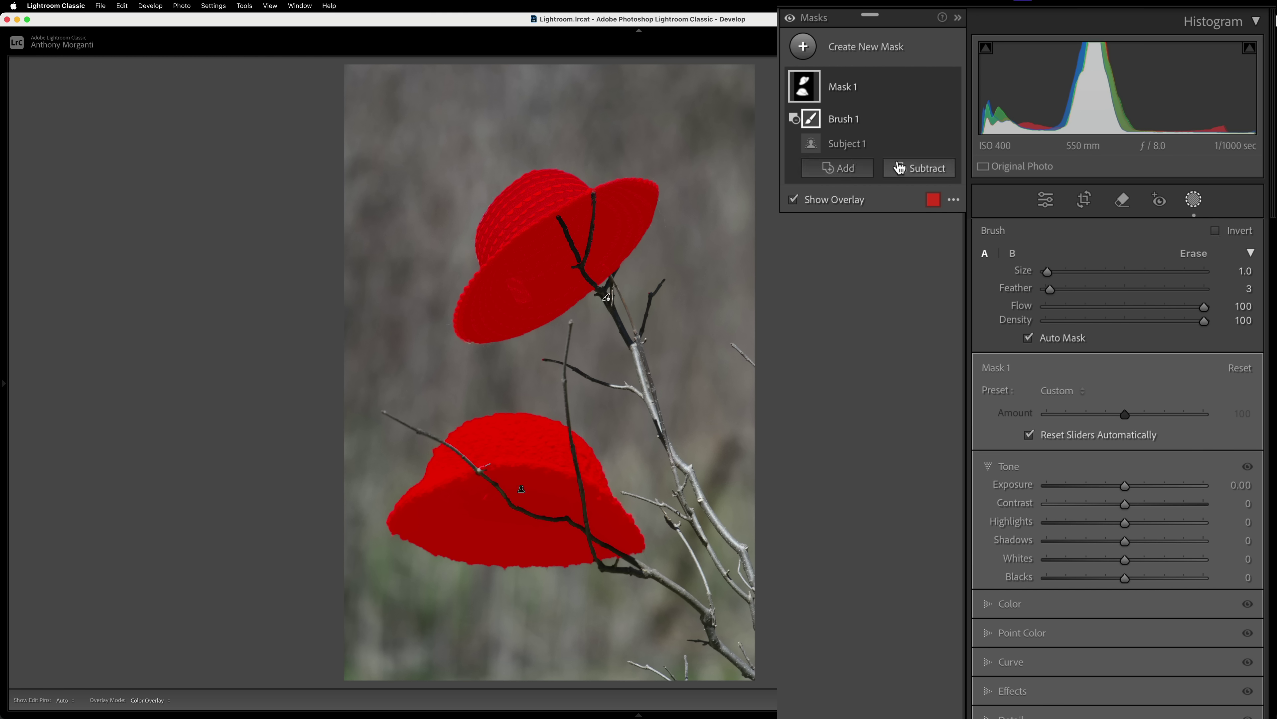
{"action": "left_click", "coordinate": [929, 89]}
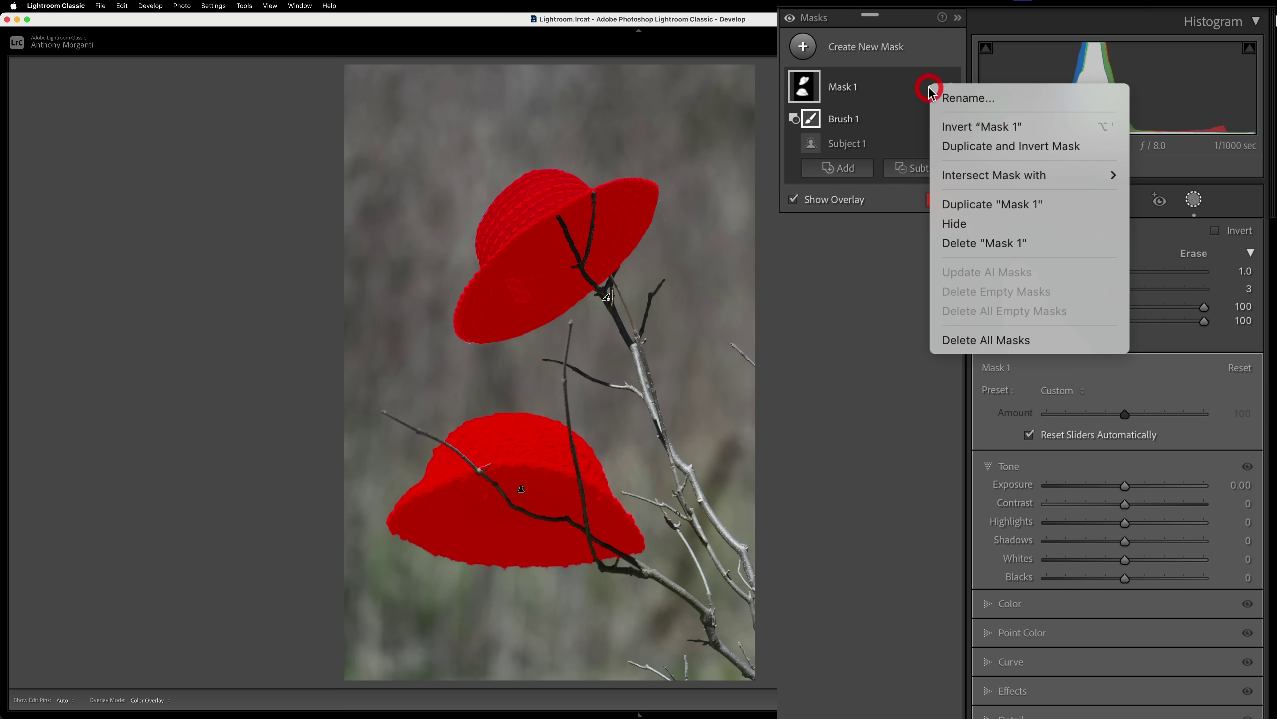
{"action": "left_click", "coordinate": [952, 133]}
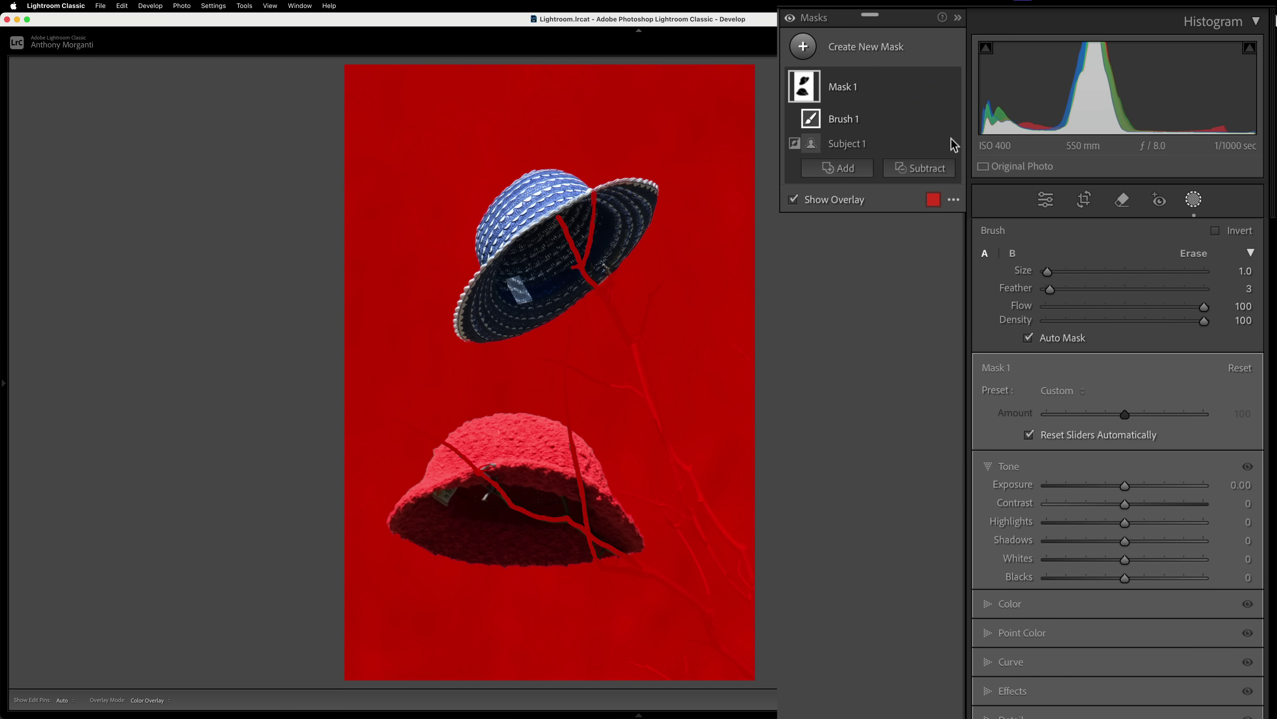
Desaturate the area around the hats by setting the mask's Saturation to -100.
{"action": "left_click", "coordinate": [988, 604]}
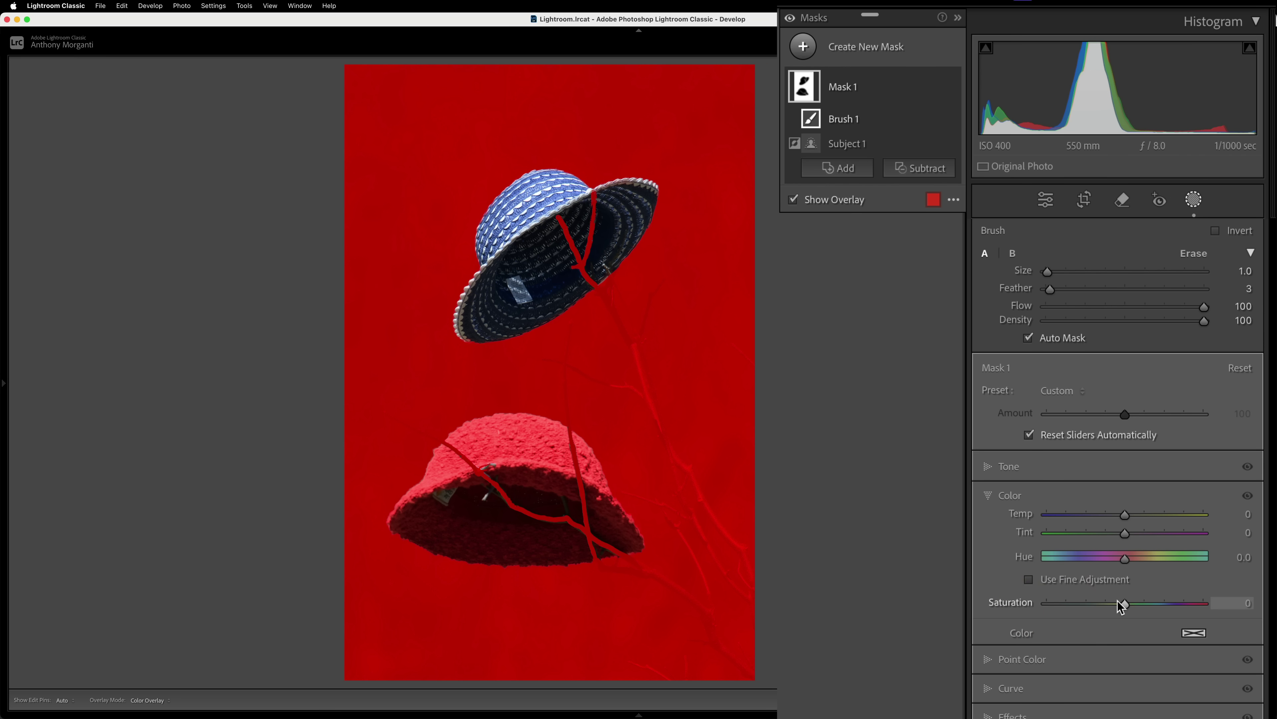
{"action": "mouse_move", "coordinate": [1121, 603]}
{"action": "left_mouse_down"}
{"action": "mouse_move", "coordinate": [949, 398]}
{"action": "mouse_move", "coordinate": [927, 394]}
{"action": "left_mouse_up"}
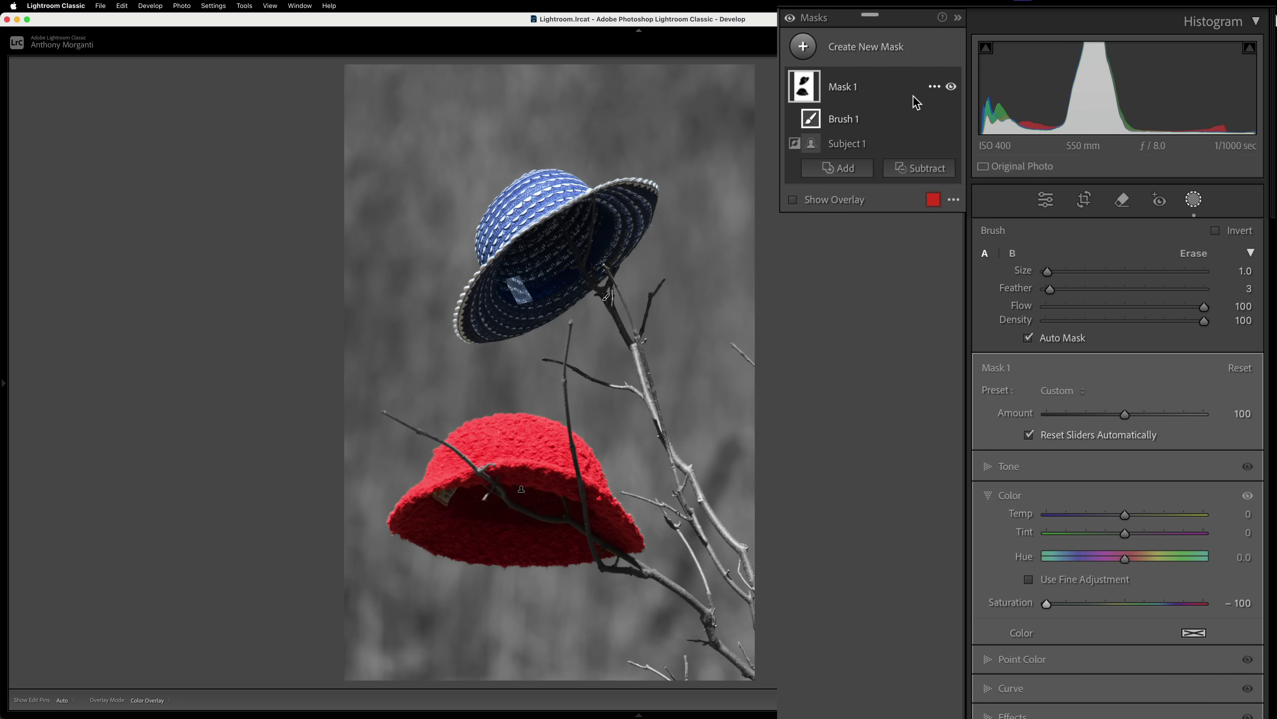
Duplicate and invert Mask 1 to target the hats, and set the new mask's Saturation to 50.
{"action": "left_click", "coordinate": [934, 88]}
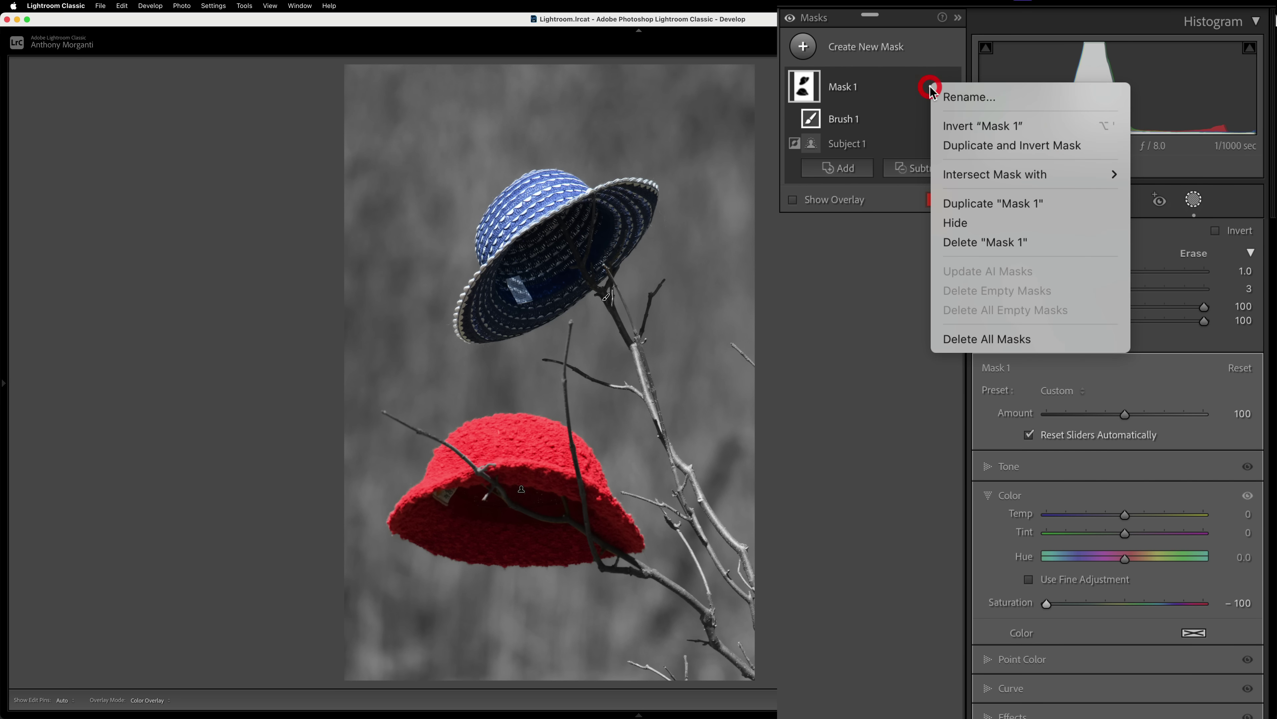
{"action": "left_click", "coordinate": [955, 145]}
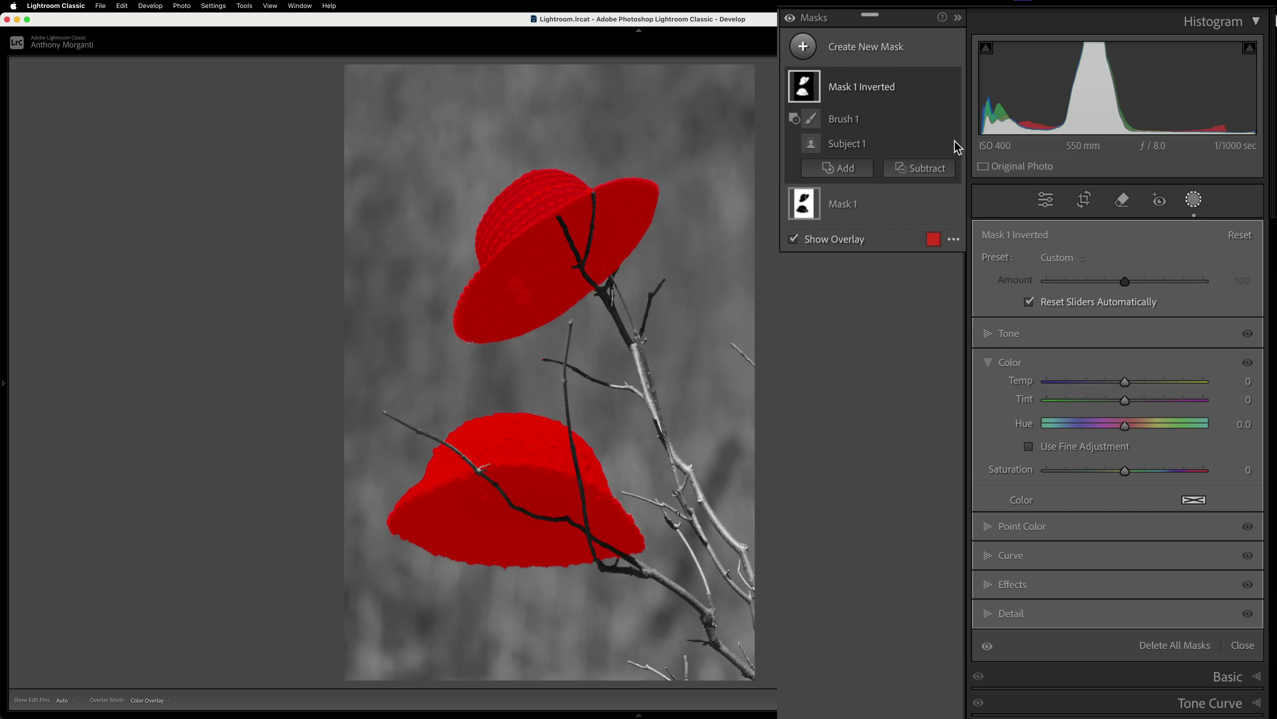
{"action": "left_click", "coordinate": [1125, 473]}
{"action": "left_click_drag", "start_coordinate": [1125, 474], "coordinate": [1164, 474]}
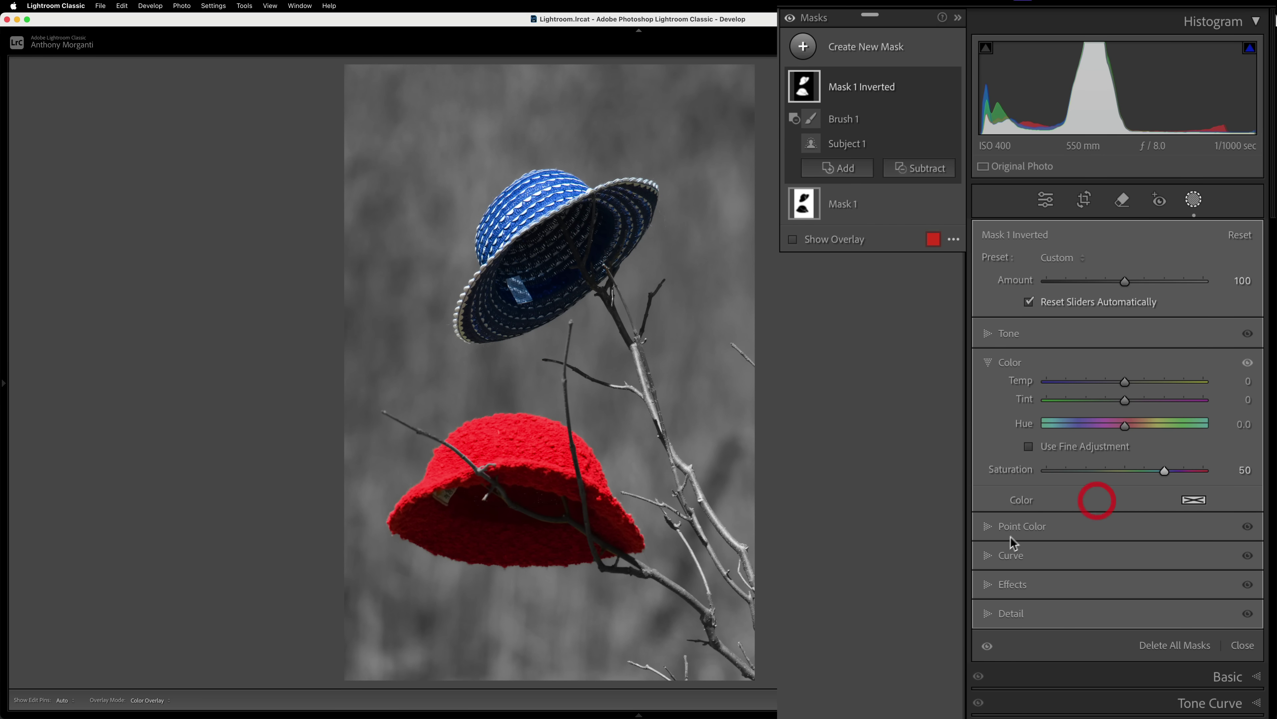
Set Texture to 30 and Clarity to 28 on the hats mask.
{"action": "left_click", "coordinate": [989, 591]}
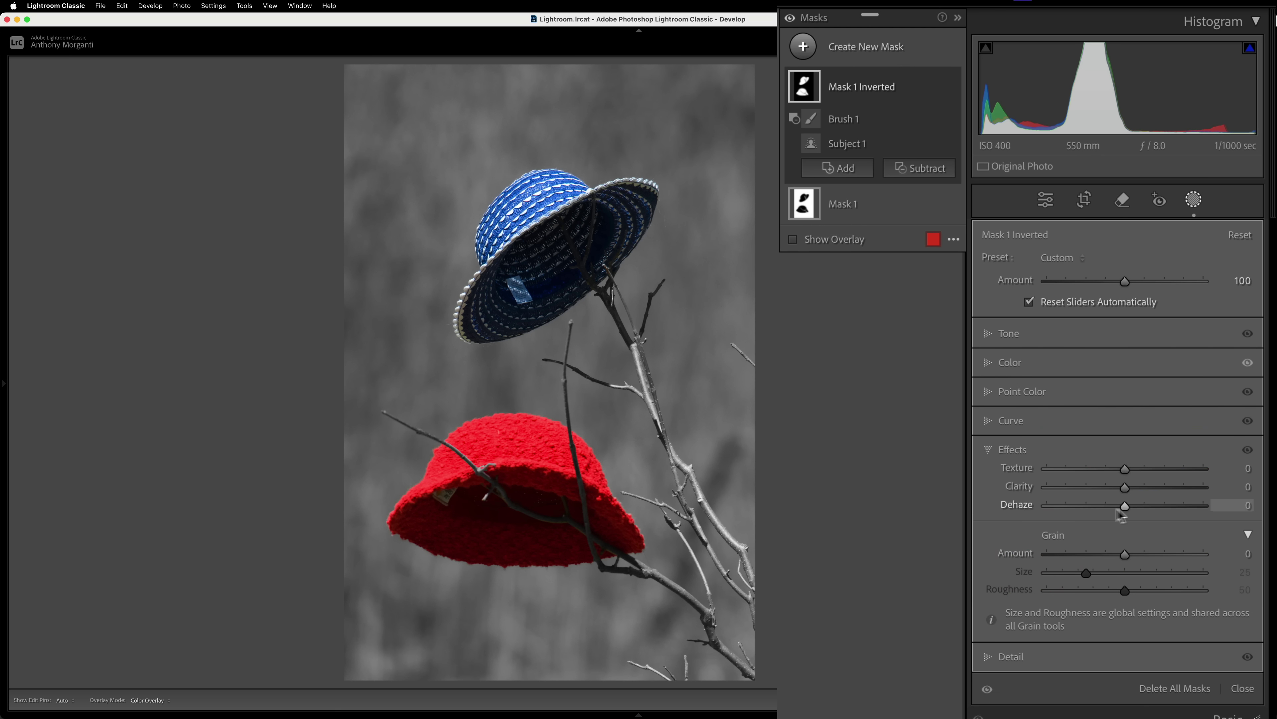
{"action": "left_click_drag", "start_coordinate": [1125, 488], "coordinate": [1148, 469]}
{"action": "left_click", "coordinate": [994, 451]}
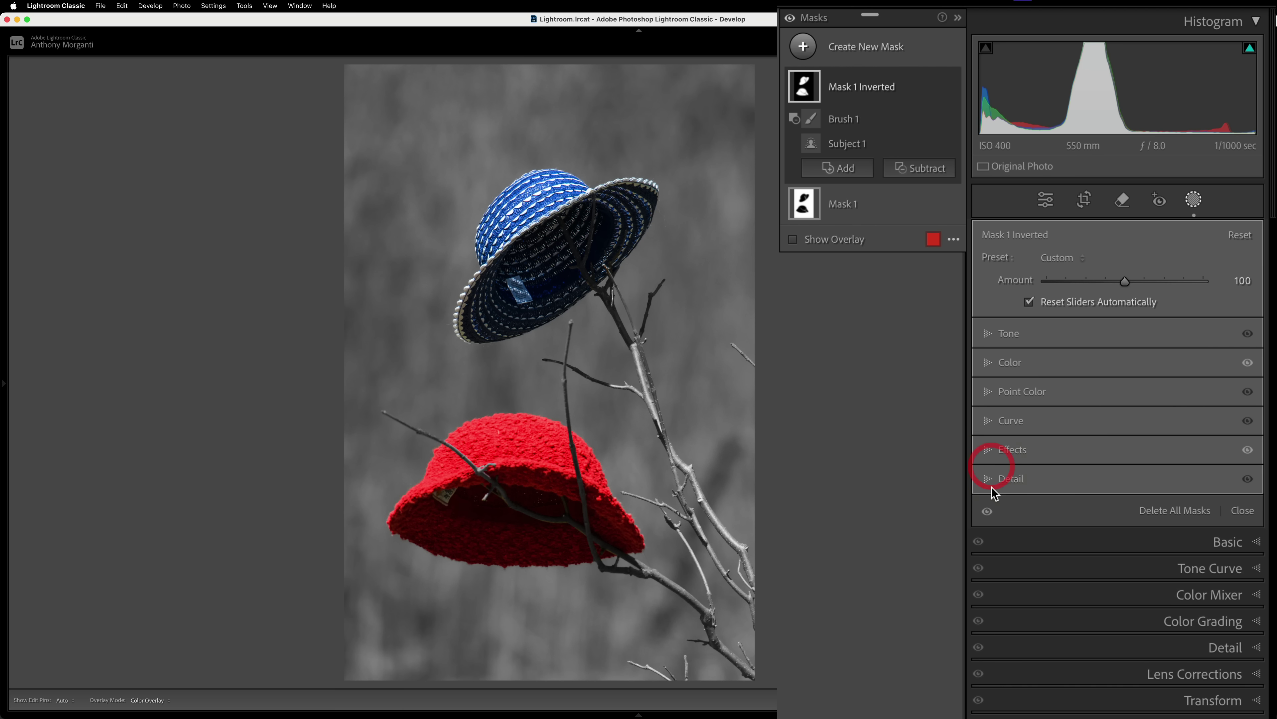
Set Sharpness to 39 and Contrast to 38 on the hats mask.
{"action": "left_click", "coordinate": [988, 480]}
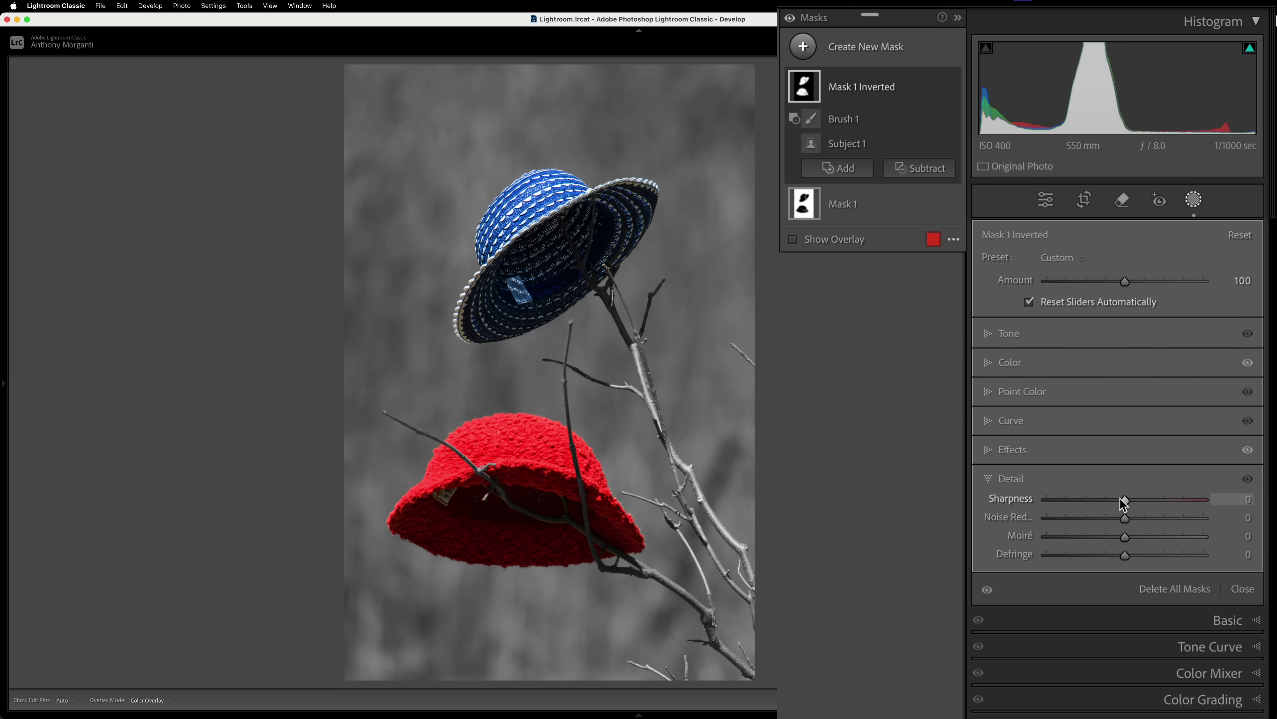
{"action": "left_click_drag", "start_coordinate": [1125, 501], "coordinate": [1152, 502]}
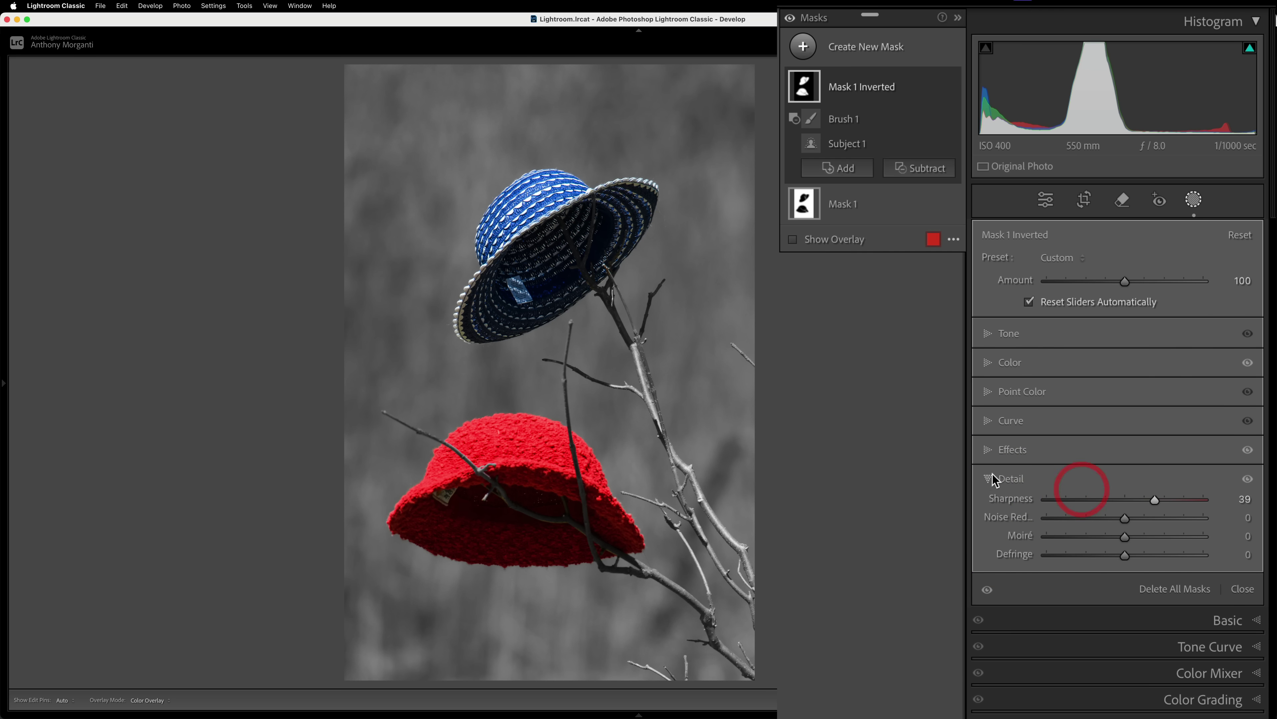
{"action": "left_click", "coordinate": [989, 479]}
{"action": "left_click", "coordinate": [994, 336]}
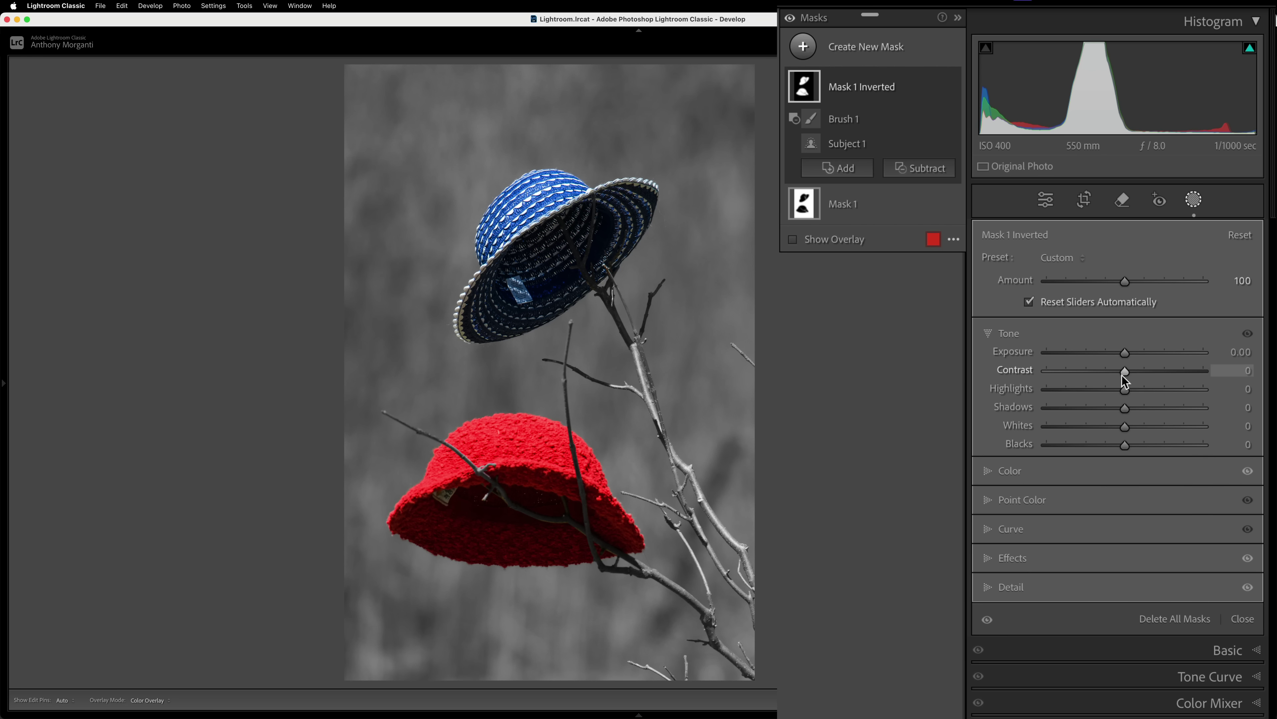
{"action": "left_click_drag", "start_coordinate": [1124, 371], "coordinate": [1153, 372]}
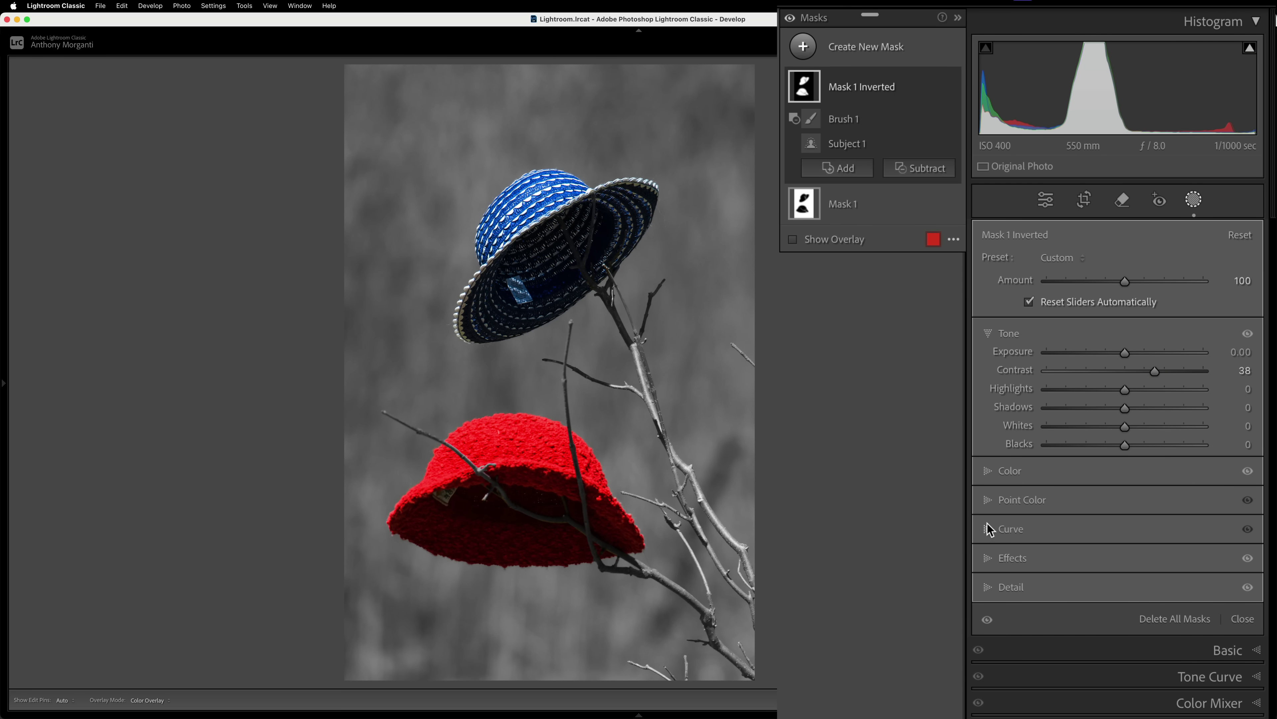
Increase the Clarity of the hats mask further.
{"action": "left_click", "coordinate": [987, 558]}
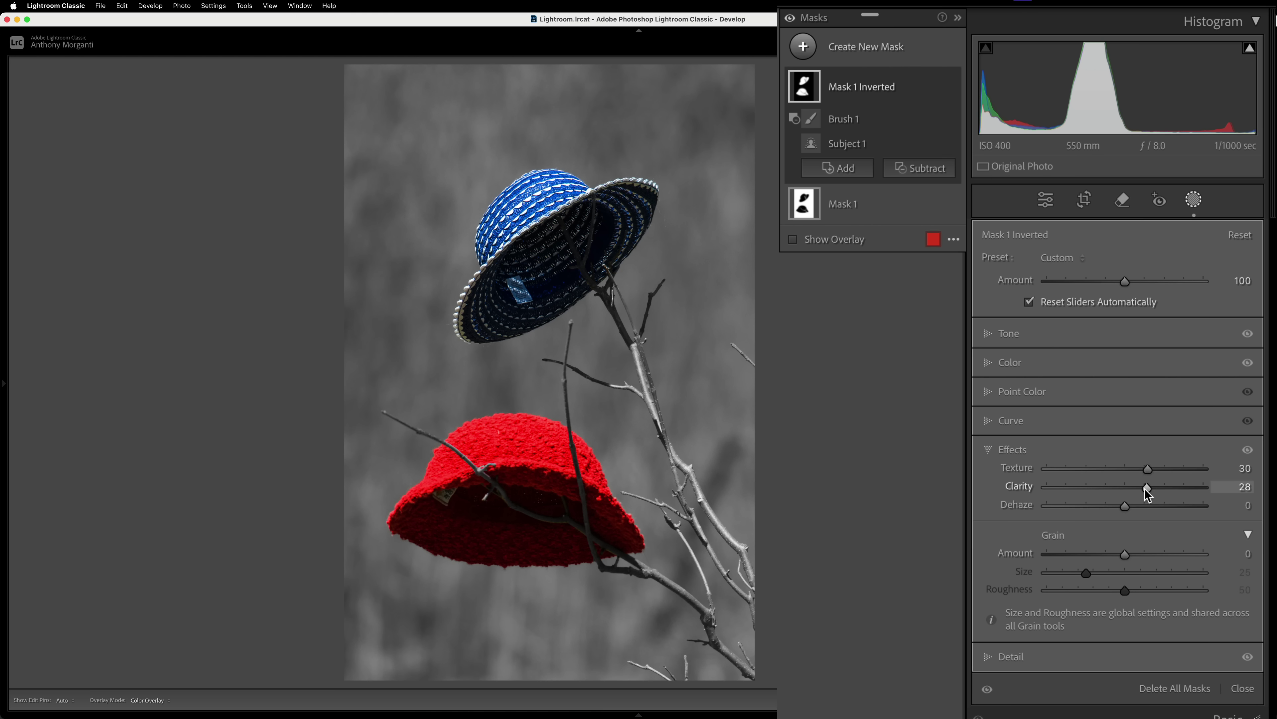
{"action": "left_click_drag", "start_coordinate": [1149, 491], "coordinate": [1165, 489]}
{"action": "left_click", "coordinate": [991, 449]}
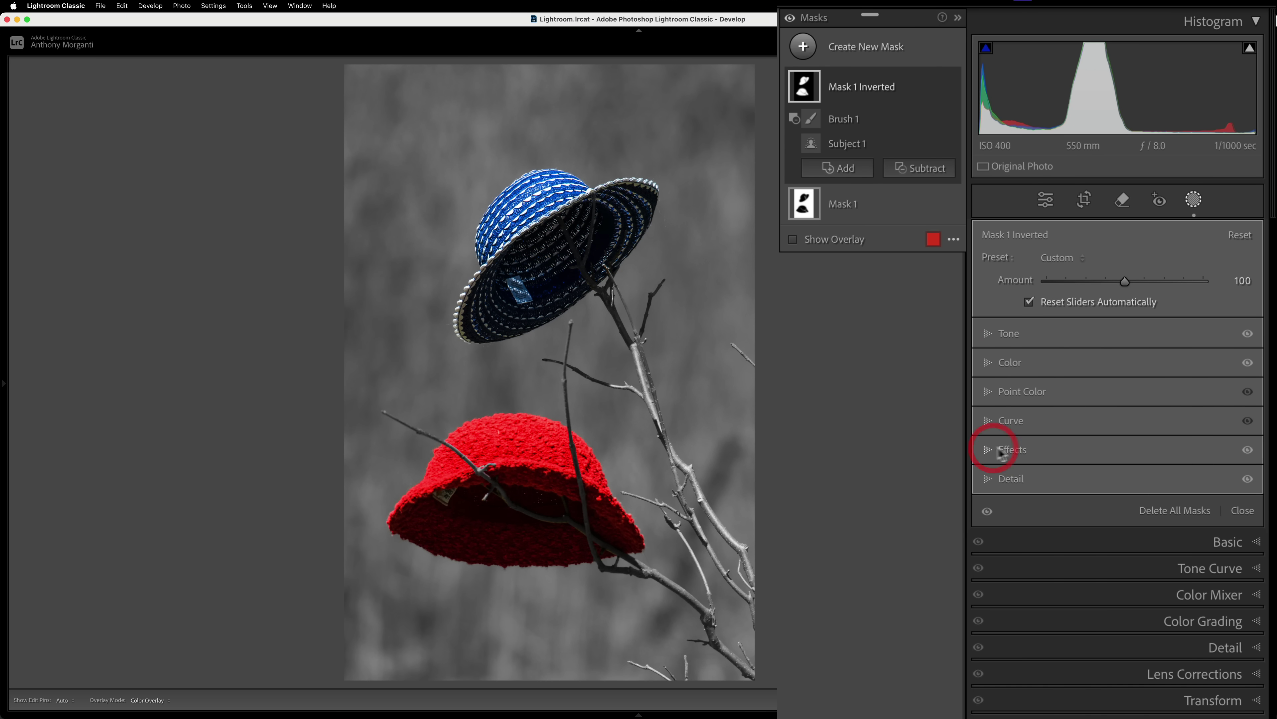
Leave masking and darken the photo's edges with a Highlight Priority post-crop vignette at Amount -17.
{"action": "left_click", "coordinate": [1196, 201]}
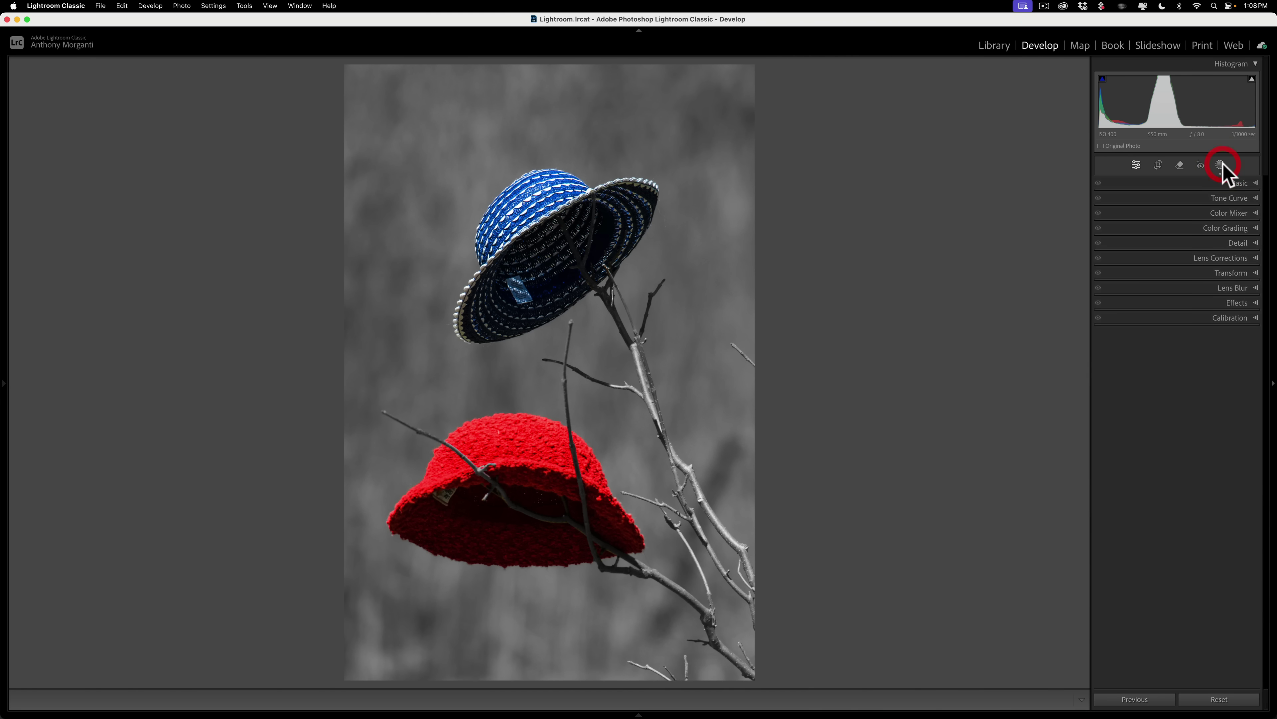
{"action": "left_click", "coordinate": [1238, 303]}
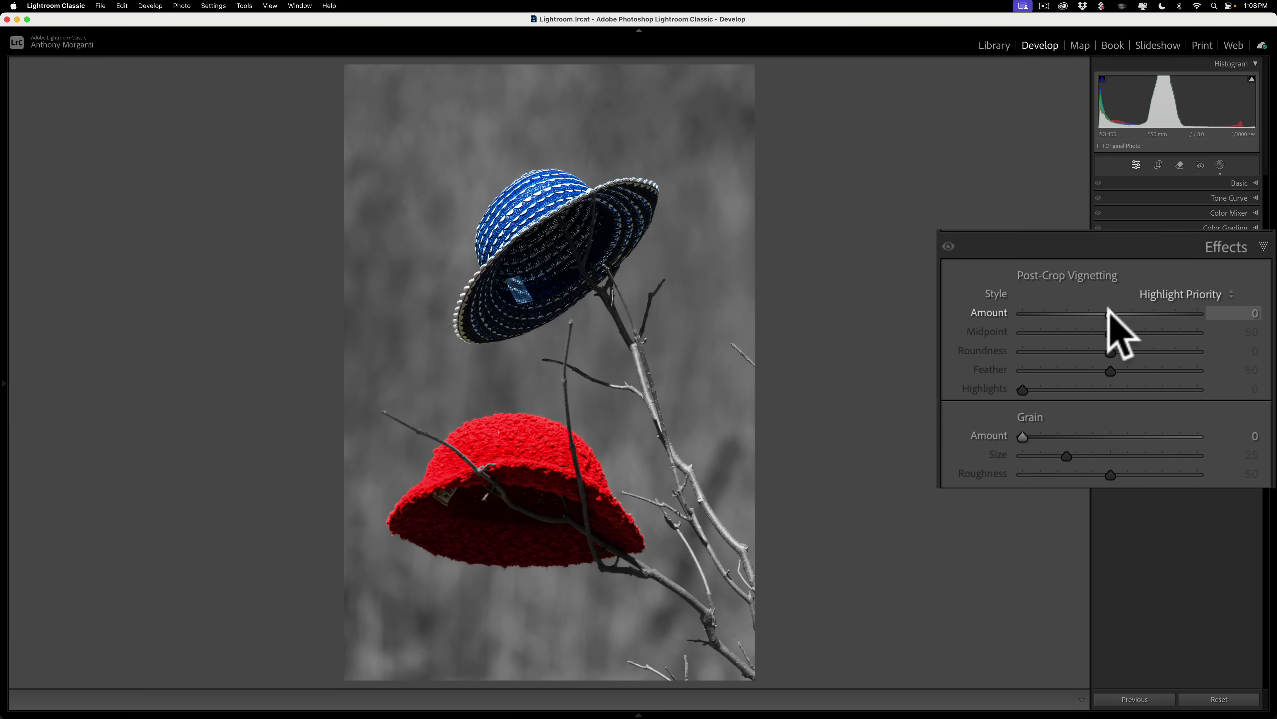
{"action": "left_click_drag", "start_coordinate": [1110, 312], "coordinate": [1094, 312]}
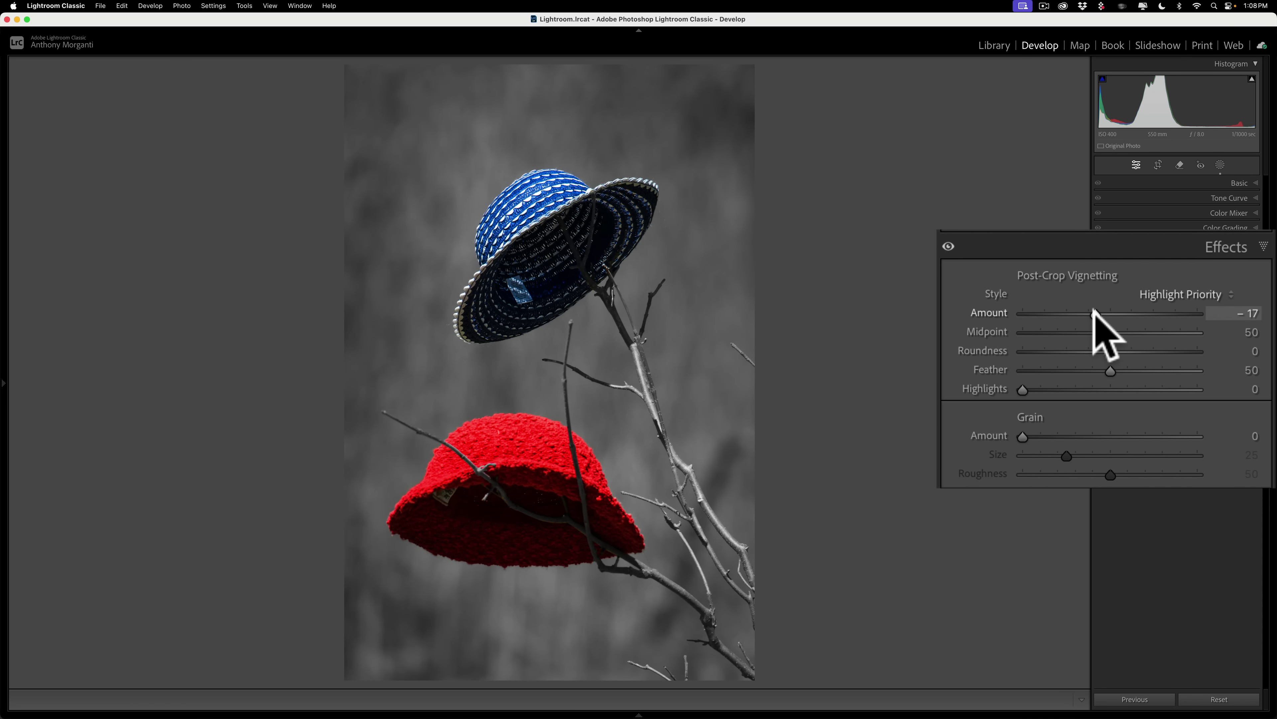
{"action": "left_click", "coordinate": [1234, 303]}
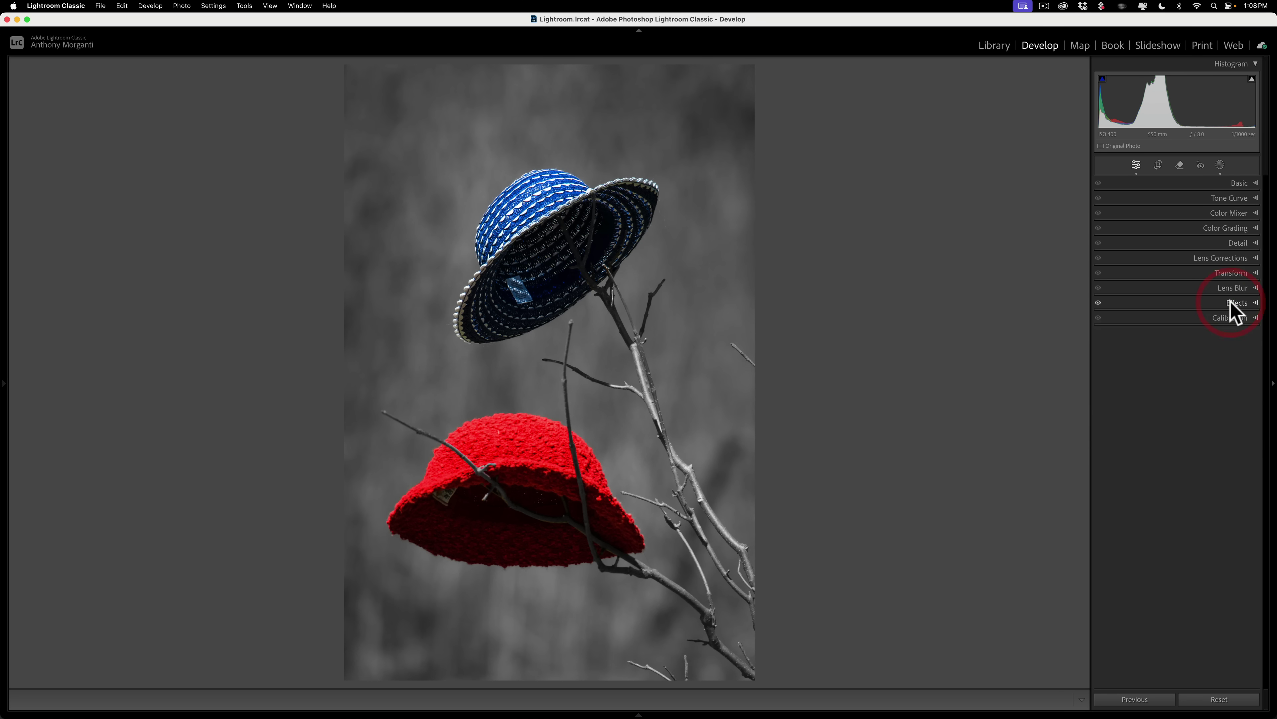
Compare the edited hats photo with its original version.
{"action": "key", "text": "backslash"}
{"action": "key", "text": "backslash"}
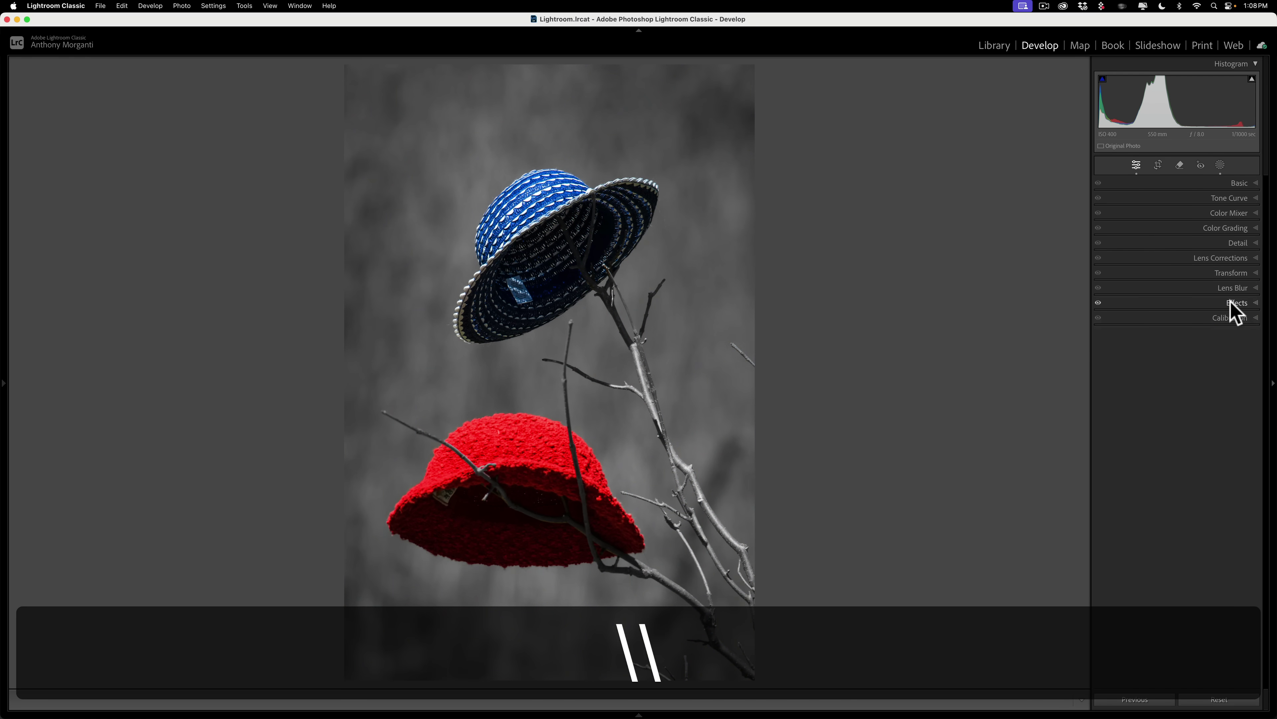
{"action": "key", "text": "backslash"}
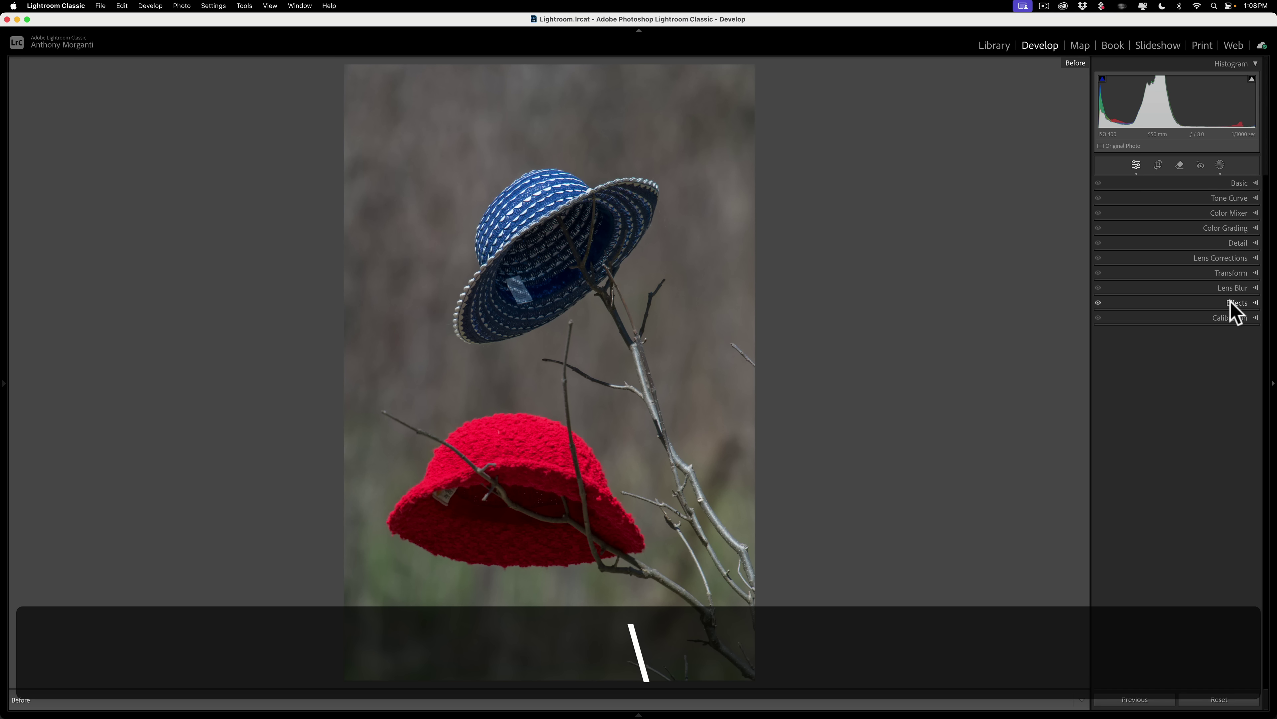
{"action": "key", "text": "backslash"}
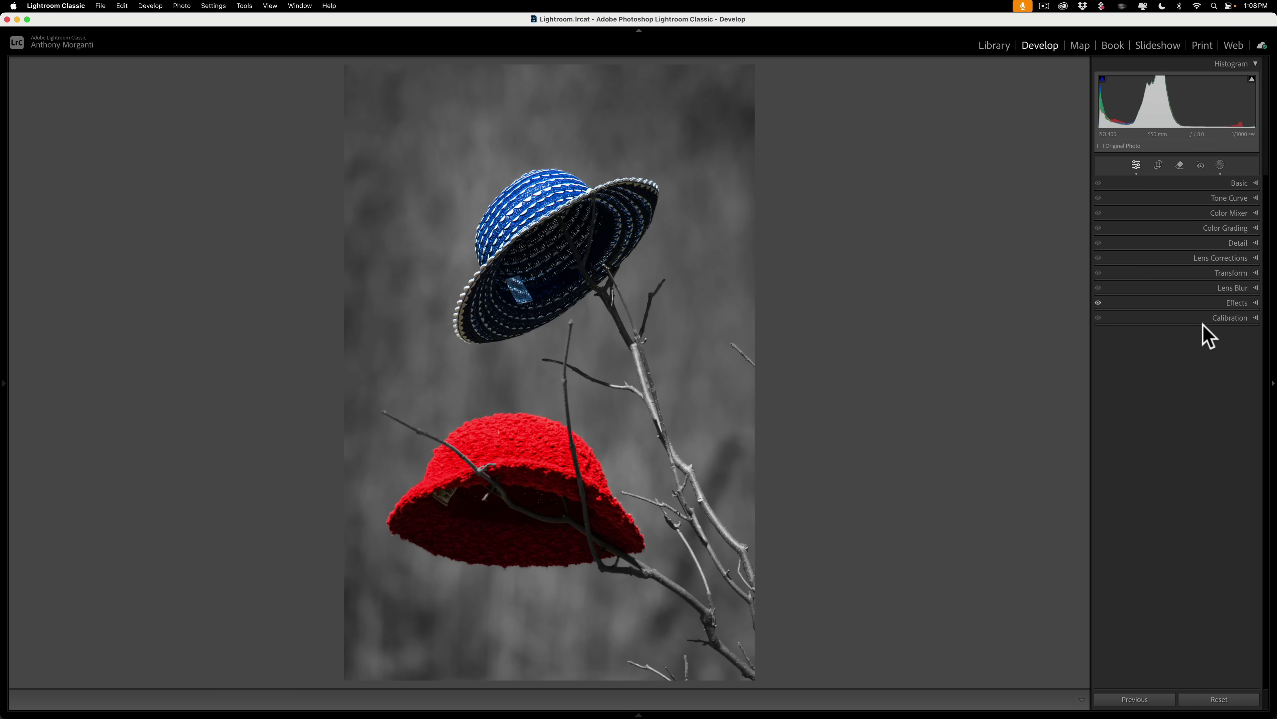
Open the baby portrait and create a Person 1 mask limited to Iris and Pupil.
{"action": "key", "text": "Right"}
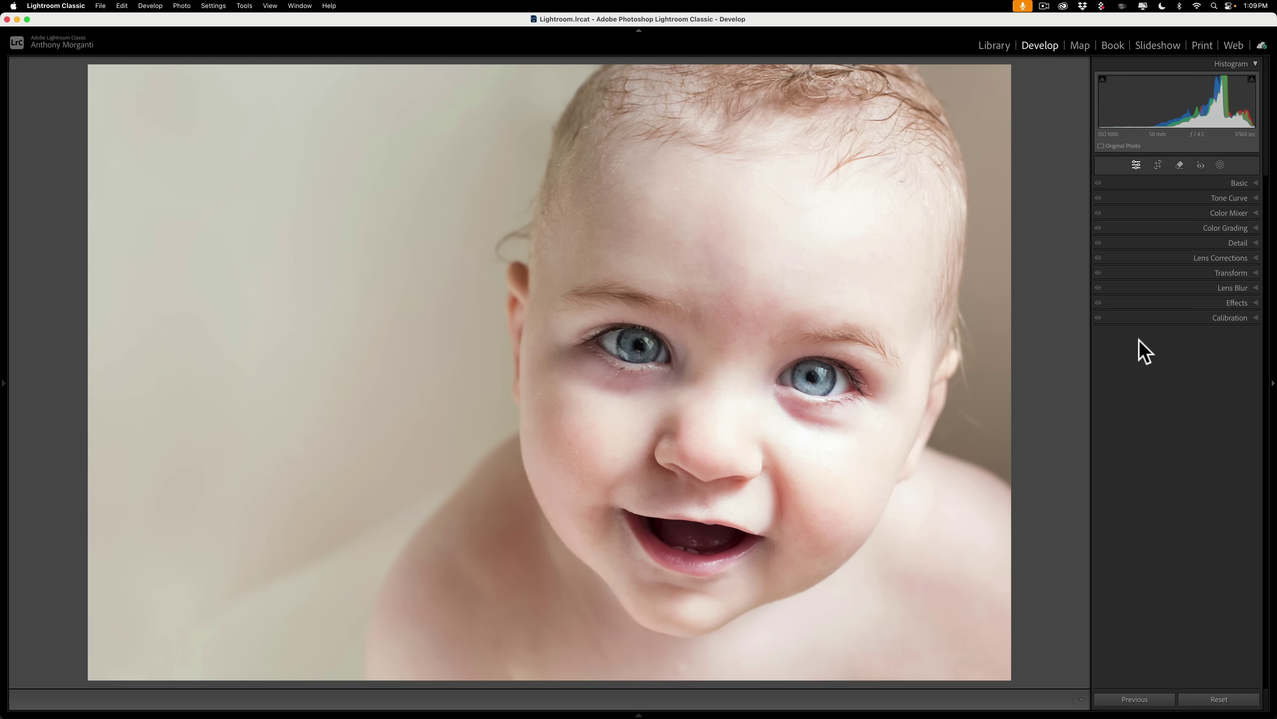
{"action": "left_click", "coordinate": [1219, 166]}
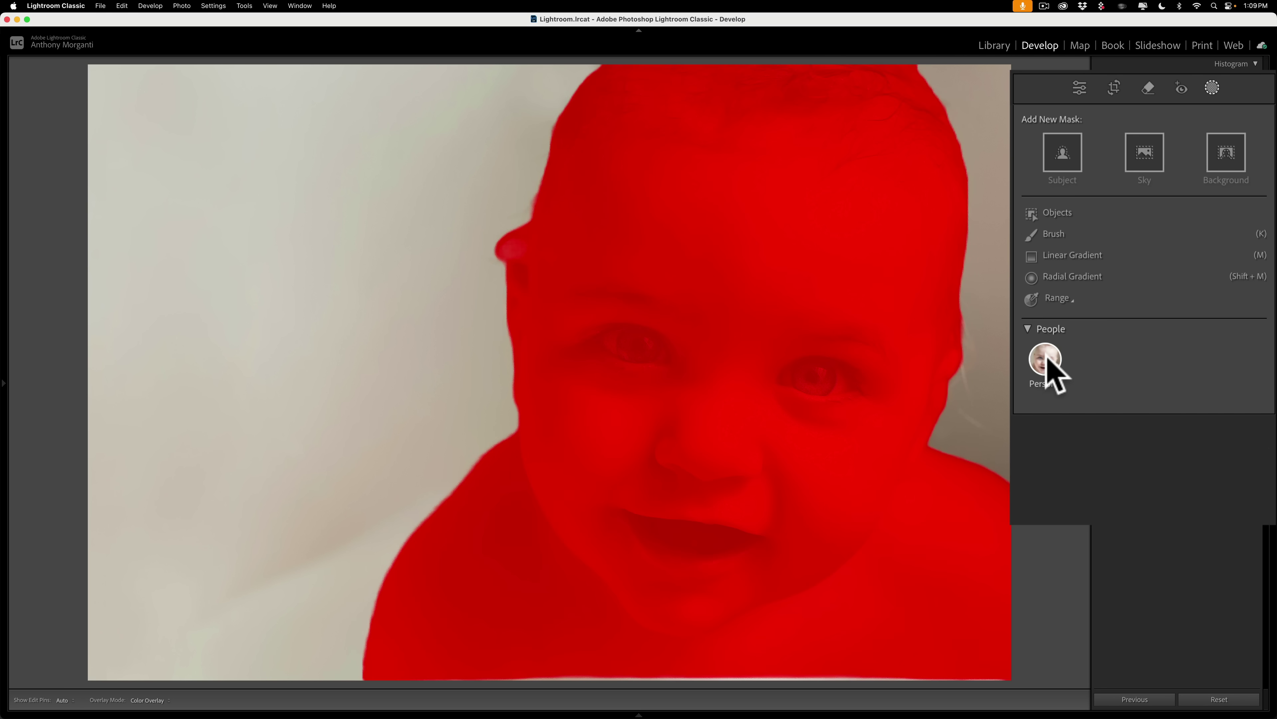
{"action": "left_click", "coordinate": [1049, 358]}
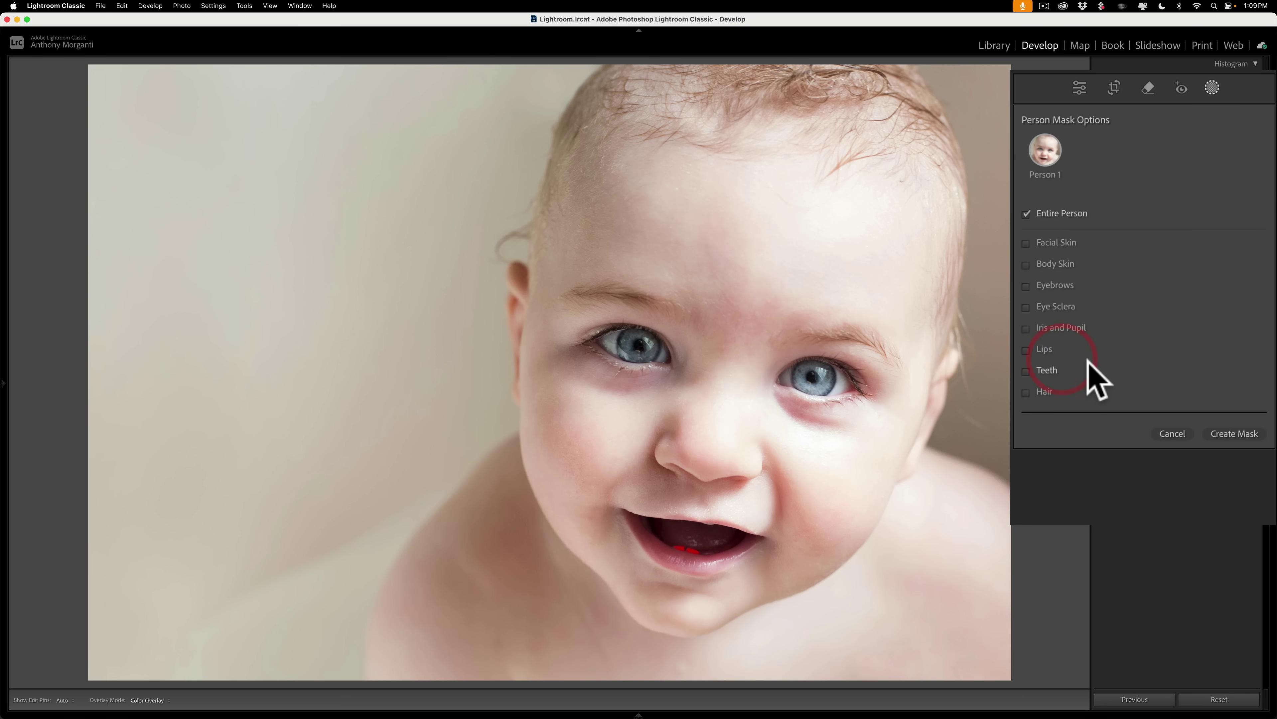
{"action": "left_click", "coordinate": [1027, 328]}
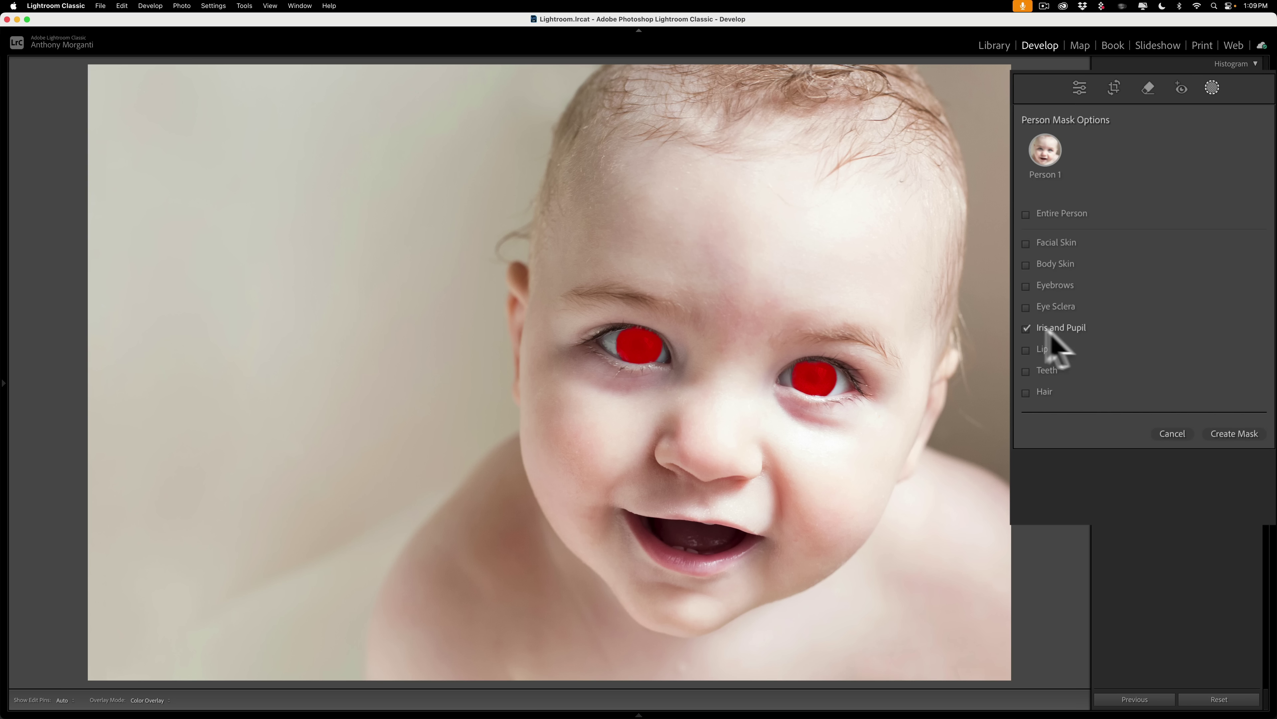
{"action": "left_click", "coordinate": [1228, 434]}
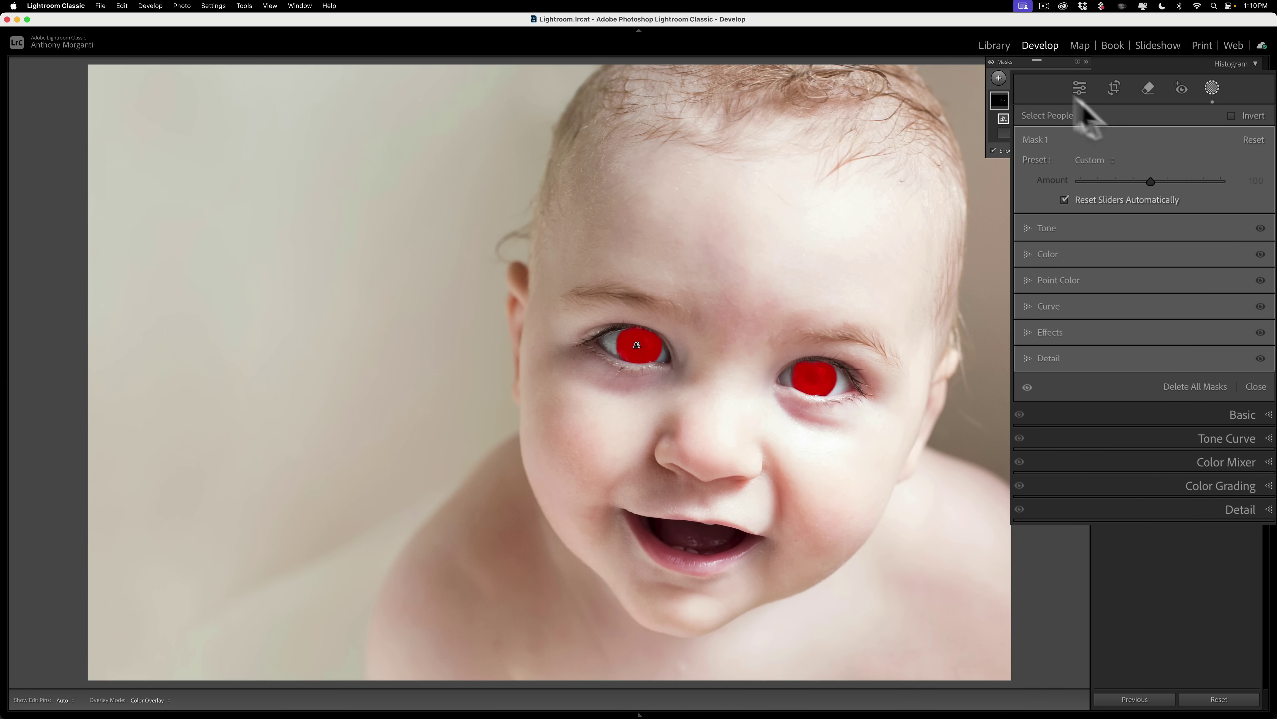
Invert the iris and pupil mask and set Saturation to -100 for everything except the baby's eyes.
{"action": "left_click", "coordinate": [1231, 116]}
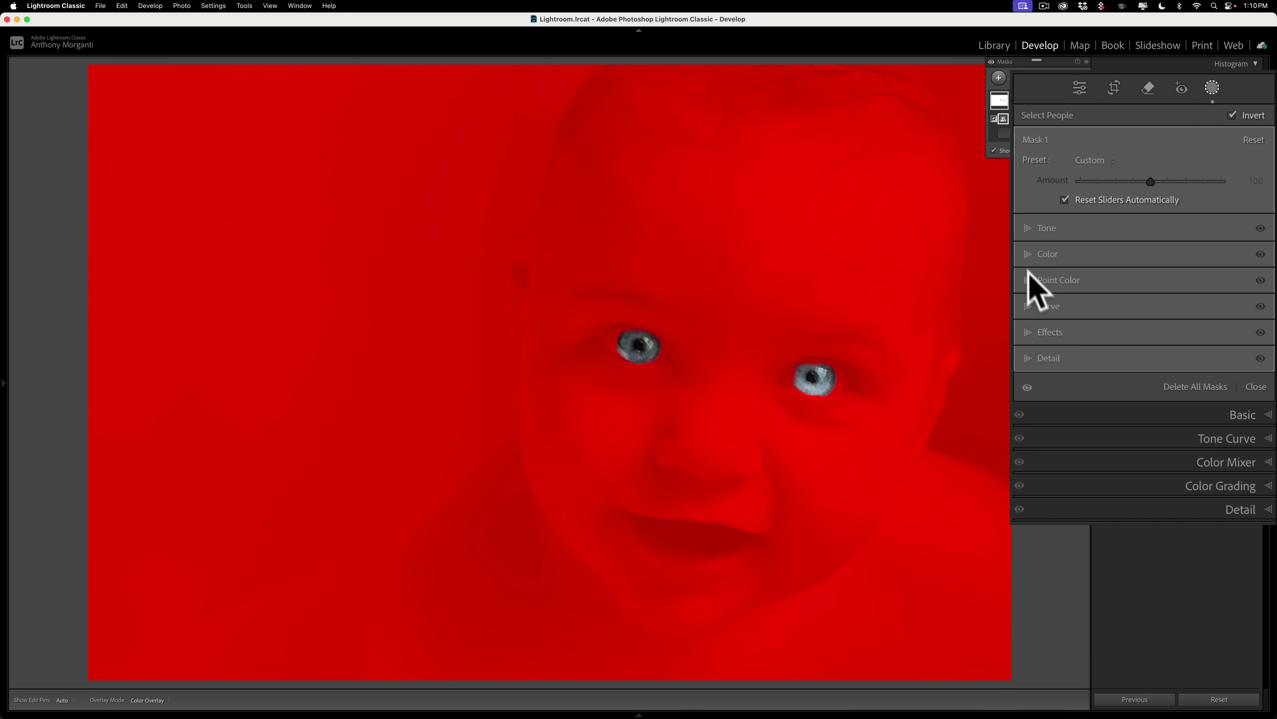
{"action": "left_click", "coordinate": [1032, 253]}
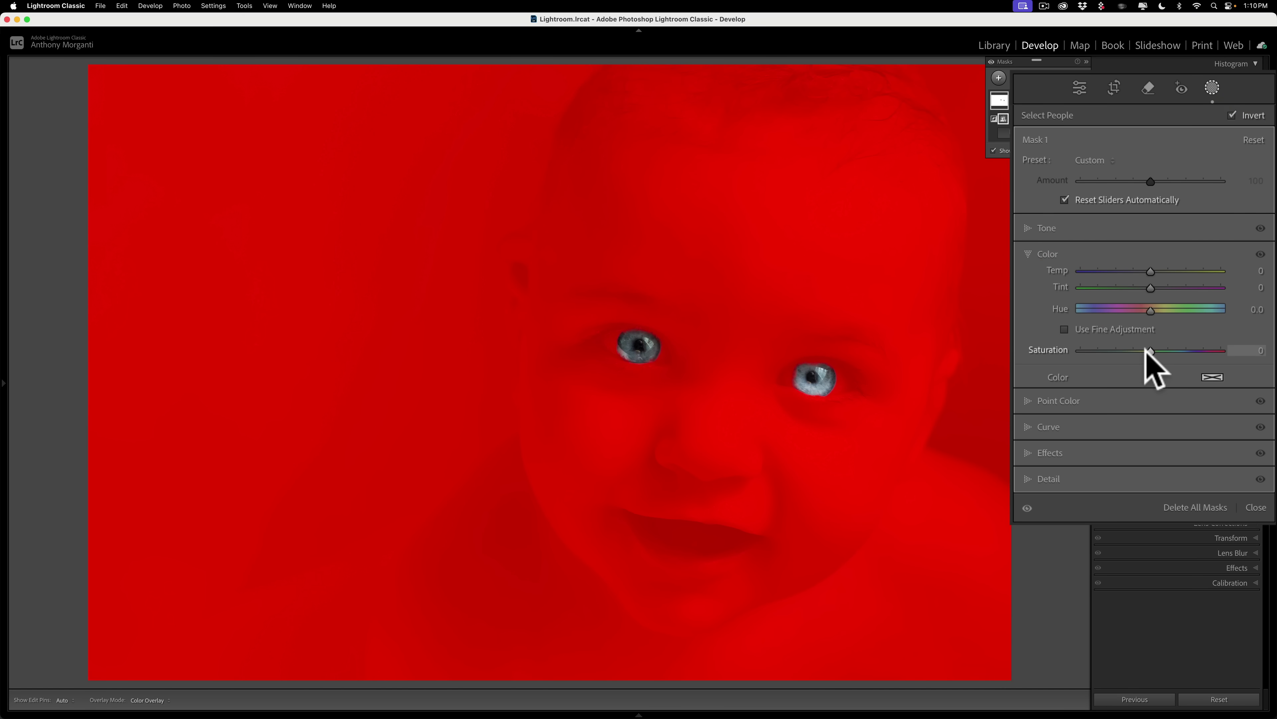
{"action": "left_click_drag", "start_coordinate": [1149, 350], "coordinate": [989, 329]}
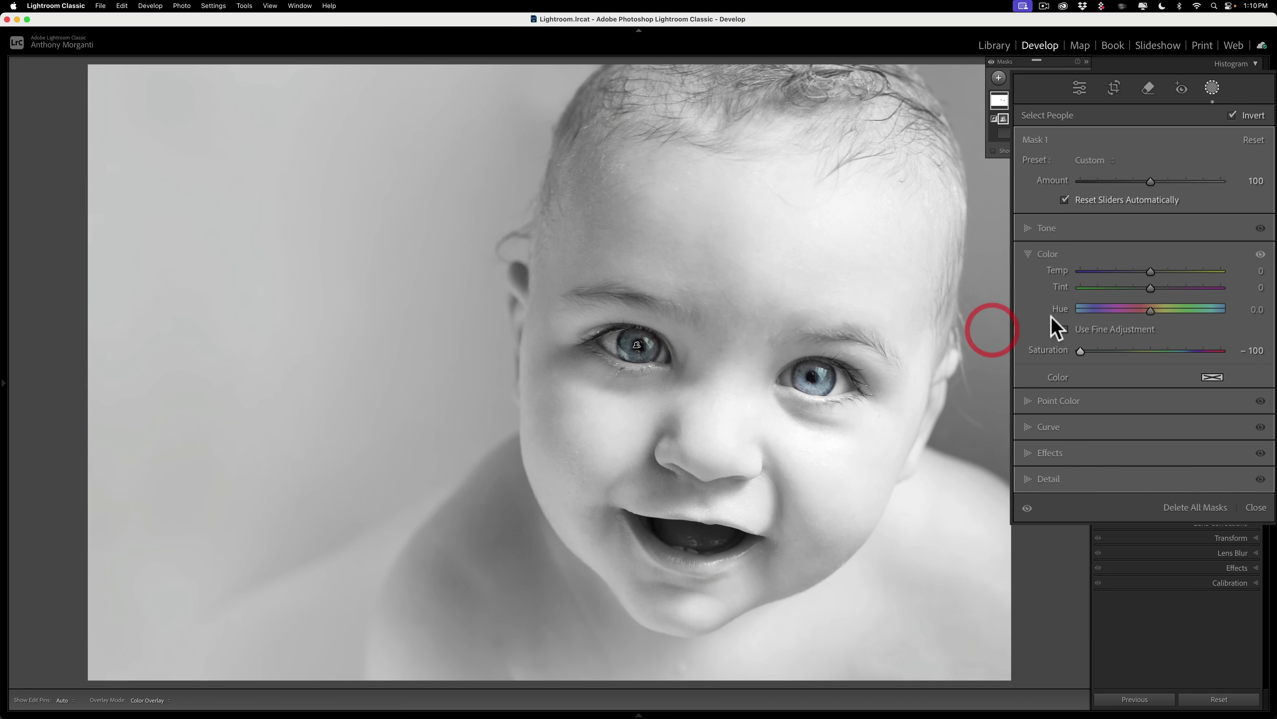
{"action": "left_click", "coordinate": [1027, 253]}
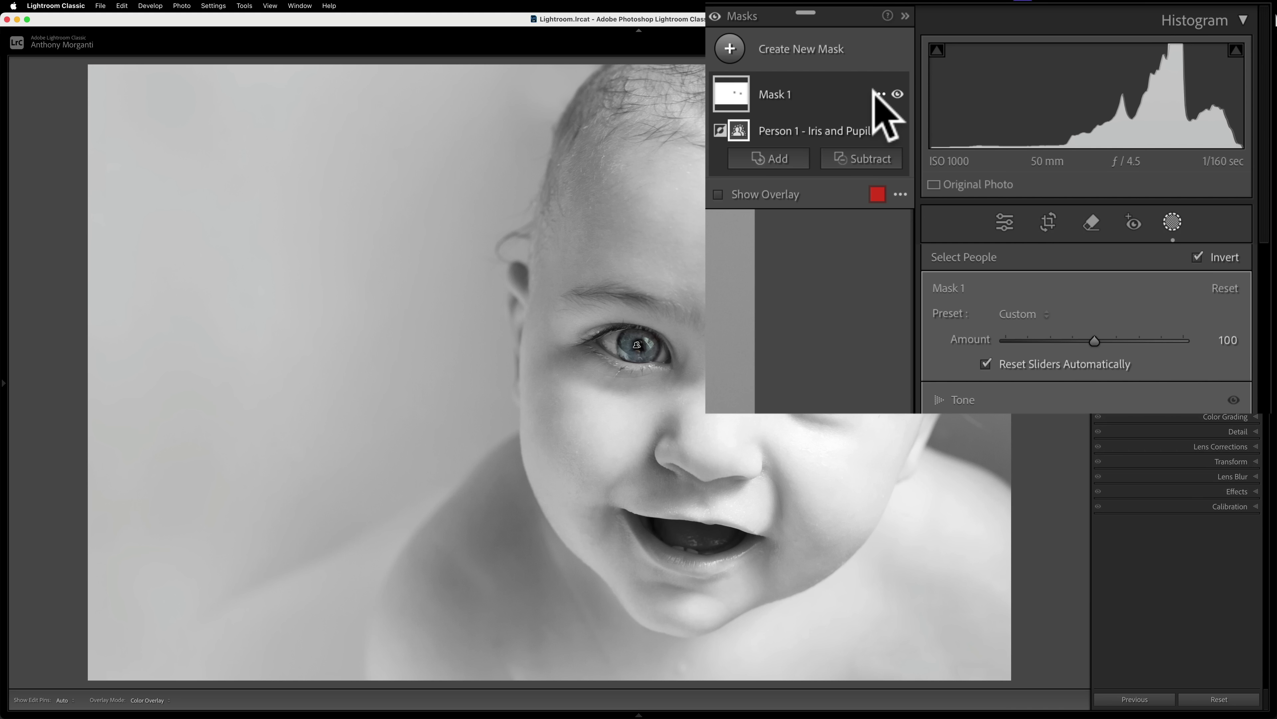
Duplicate and invert Mask 1 to target only the baby's eyes, and set Texture to 25 and Clarity to 23.
{"action": "left_click", "coordinate": [879, 93]}
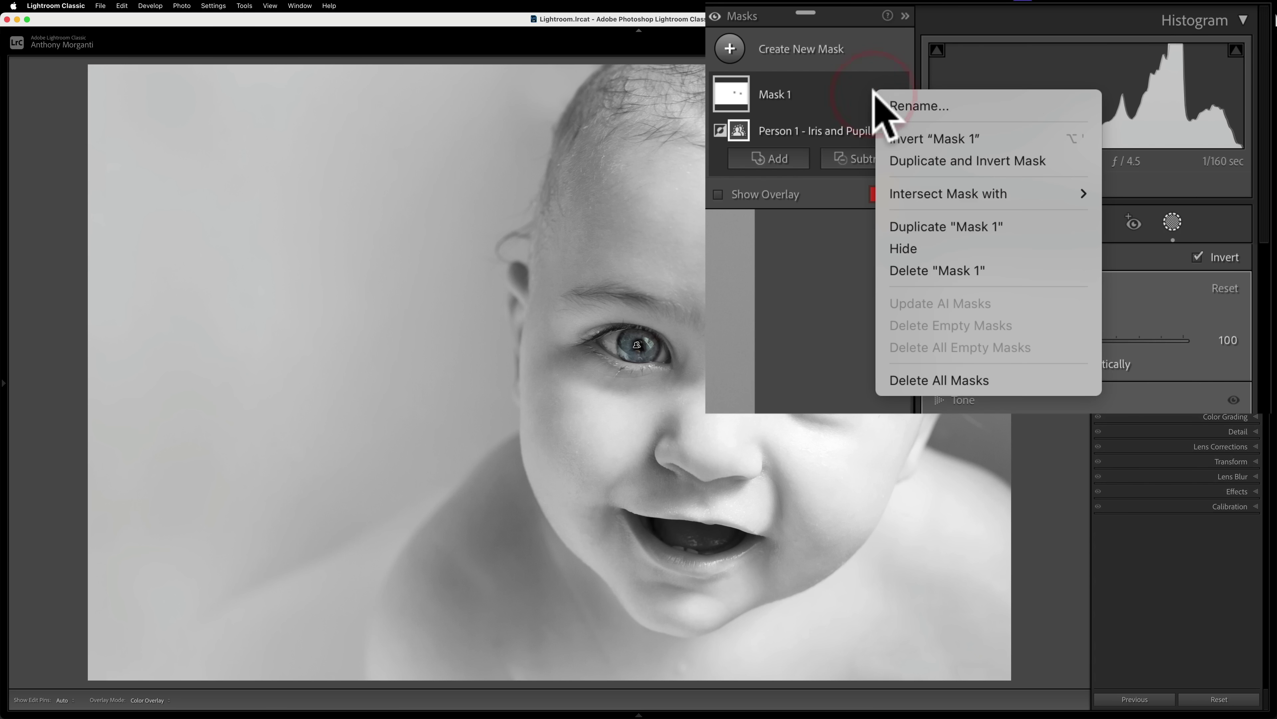
{"action": "left_click", "coordinate": [903, 157]}
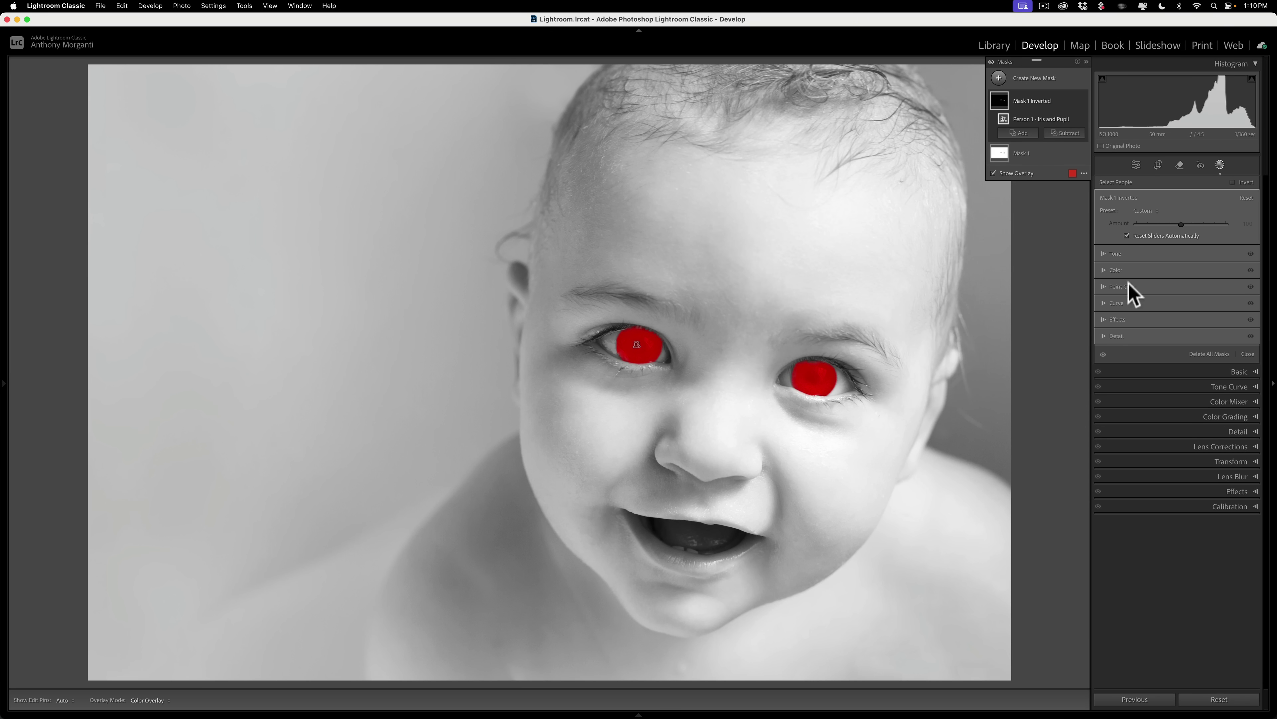
{"action": "left_click", "coordinate": [1106, 320]}
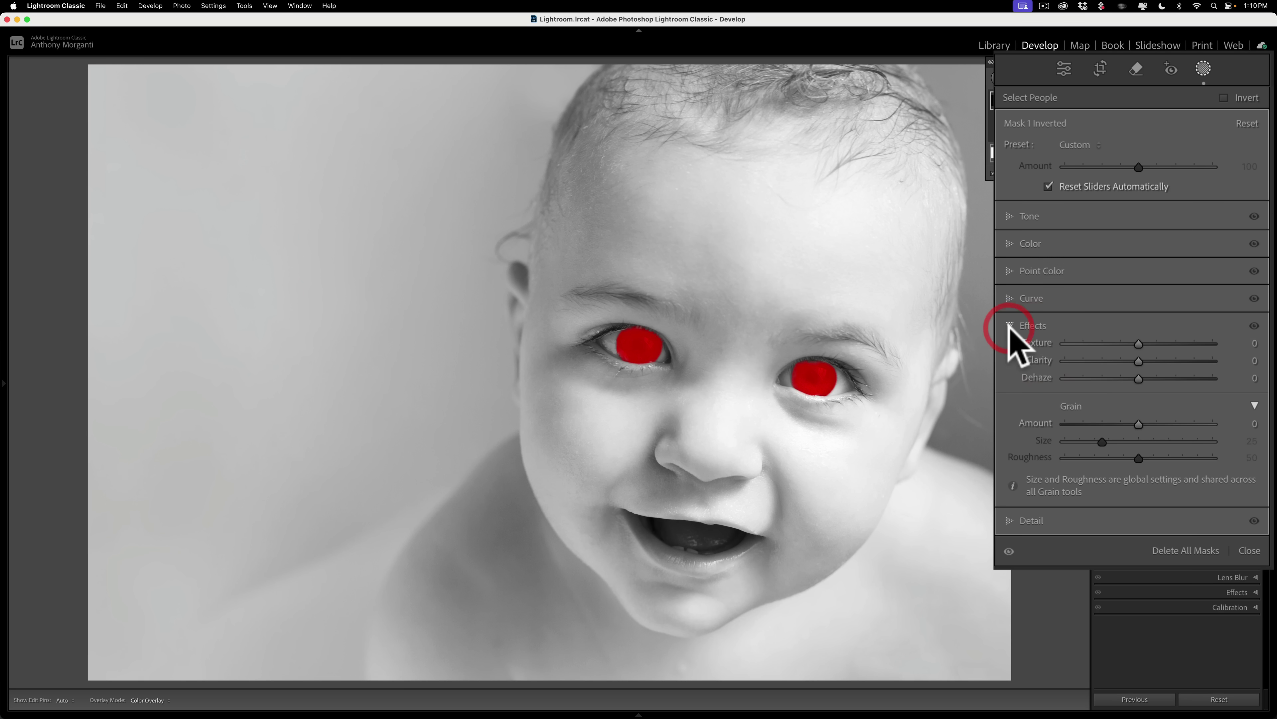
{"action": "left_click_drag", "start_coordinate": [1134, 361], "coordinate": [1157, 342]}
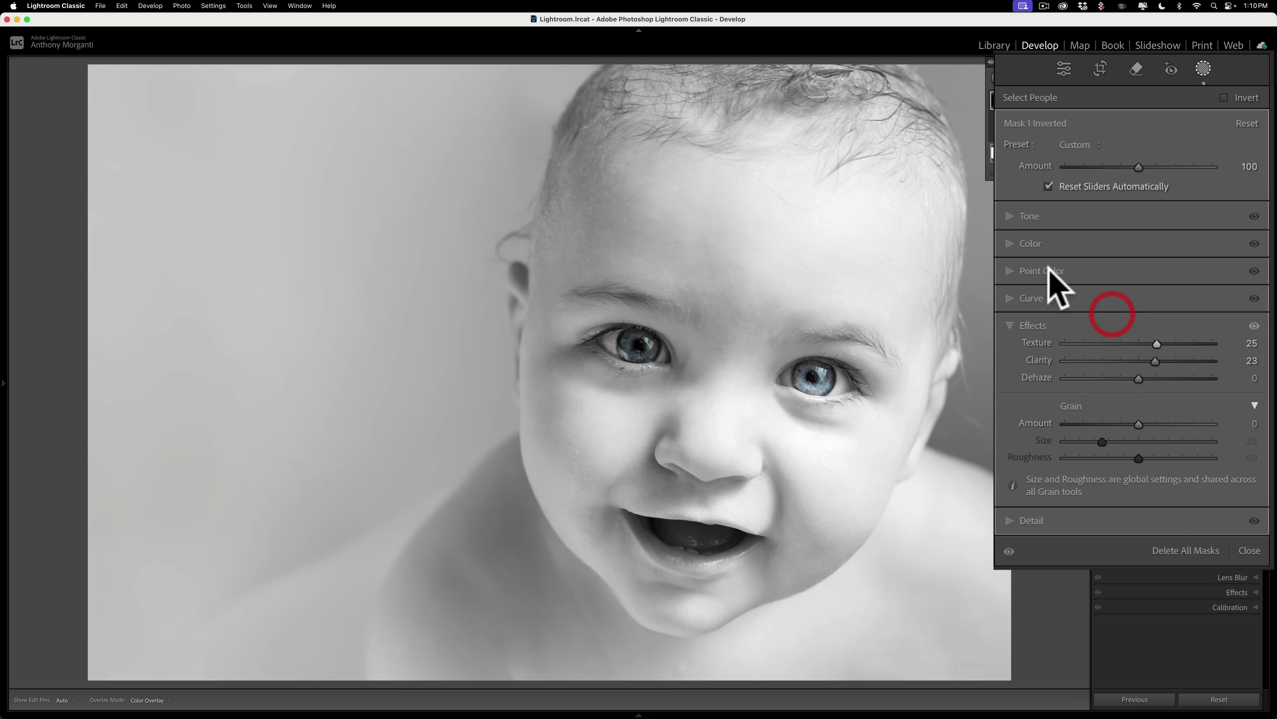
Raise the eye mask's Saturation moderately, set its Contrast to 18, and leave masking.
{"action": "left_click", "coordinate": [1013, 246]}
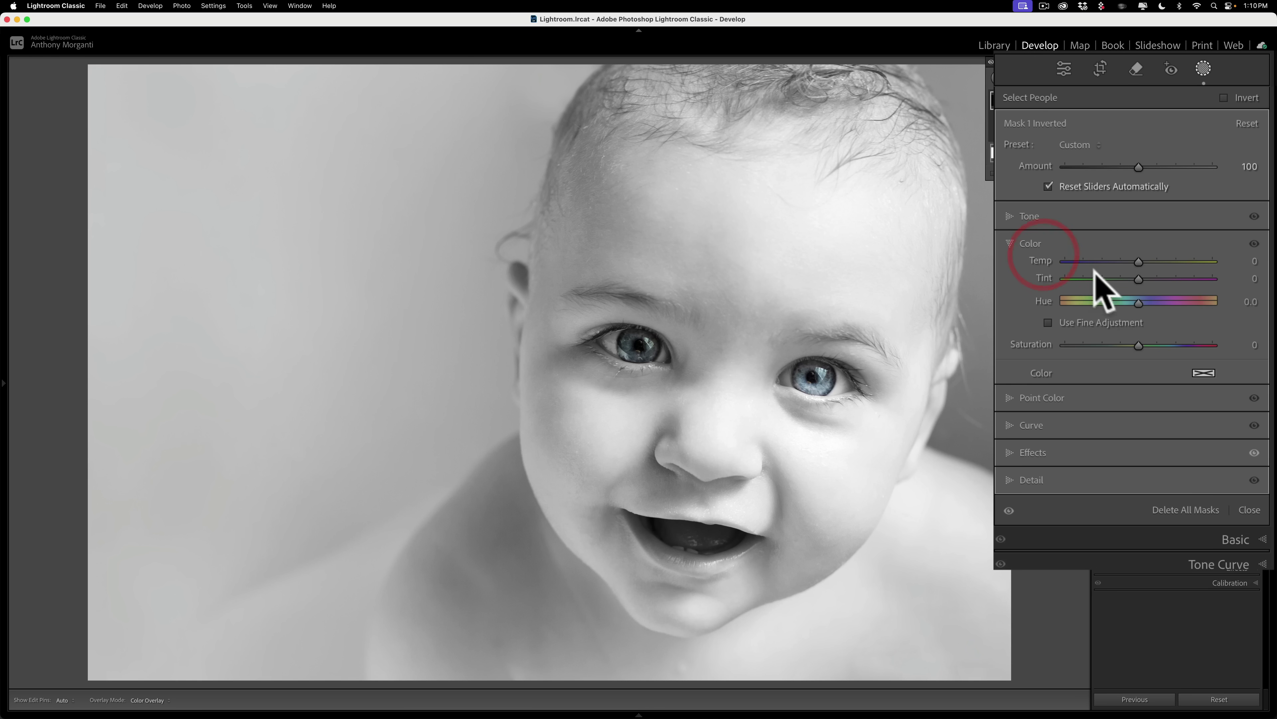
{"action": "left_click_drag", "start_coordinate": [1137, 345], "coordinate": [1168, 344]}
{"action": "left_click", "coordinate": [1009, 244]}
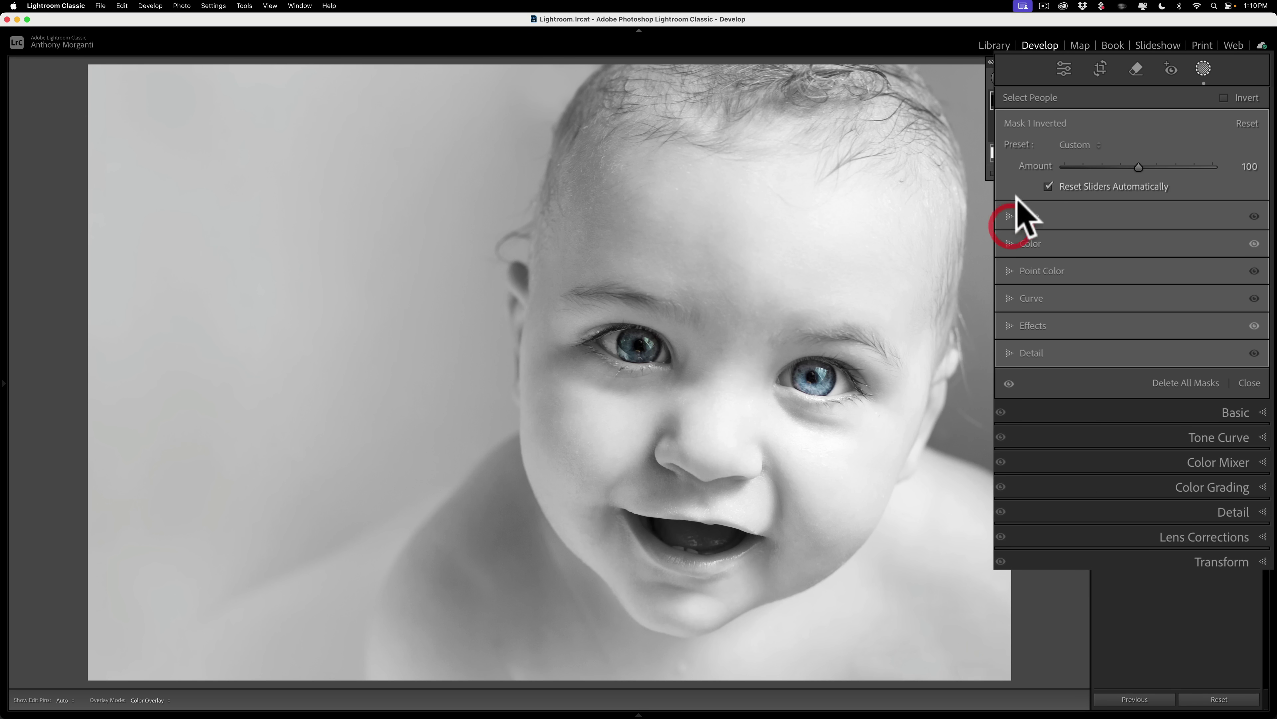
{"action": "left_click", "coordinate": [1011, 216]}
{"action": "left_click_drag", "start_coordinate": [1137, 251], "coordinate": [1151, 250]}
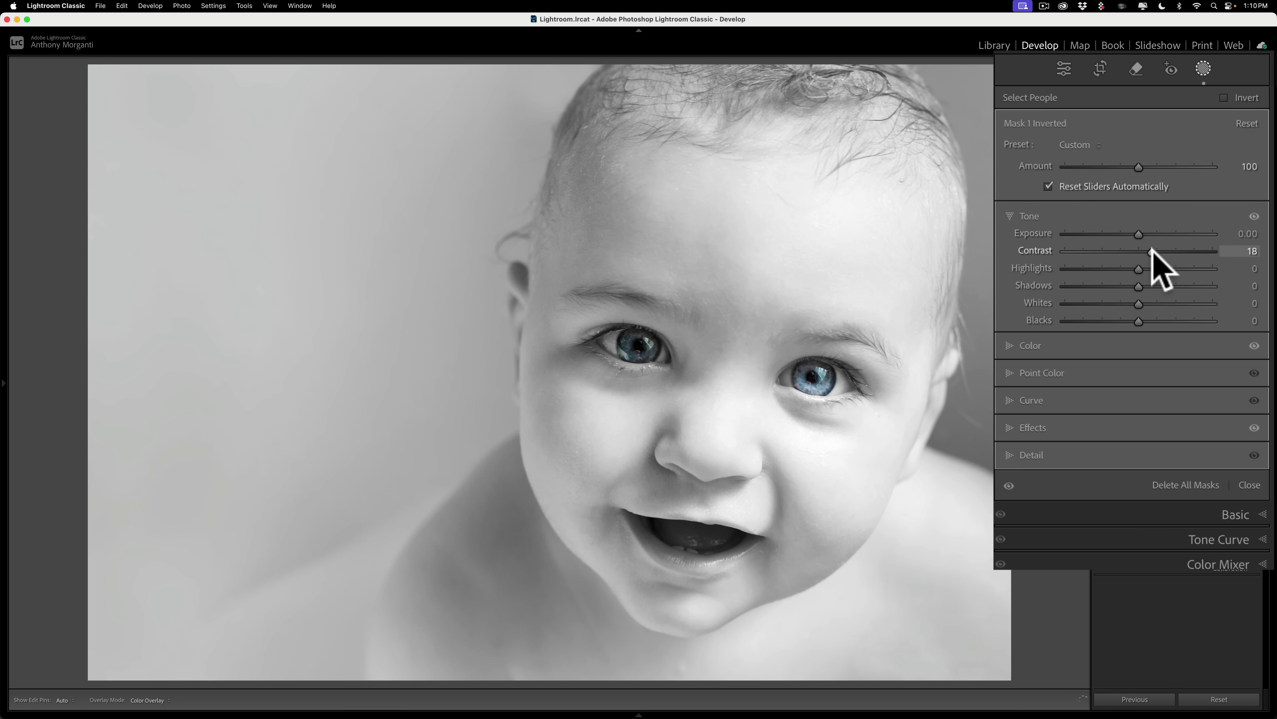
{"action": "left_click", "coordinate": [1015, 215]}
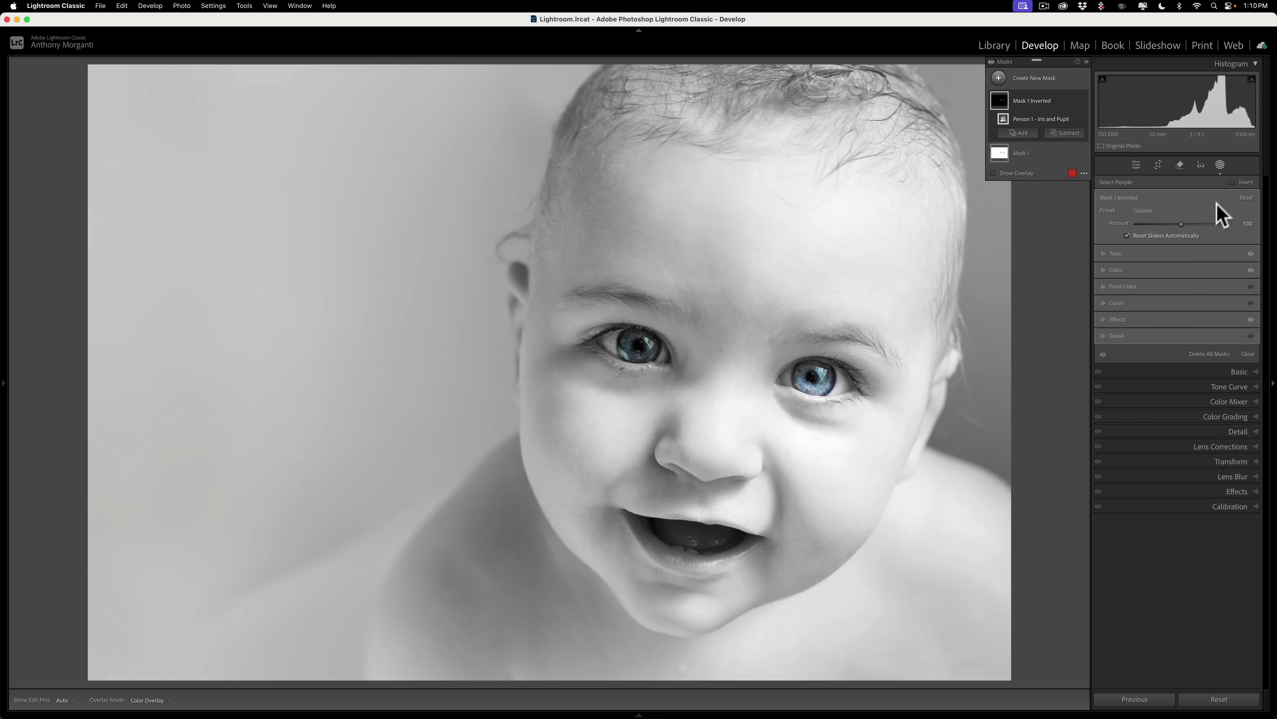
{"action": "left_click", "coordinate": [1221, 163]}
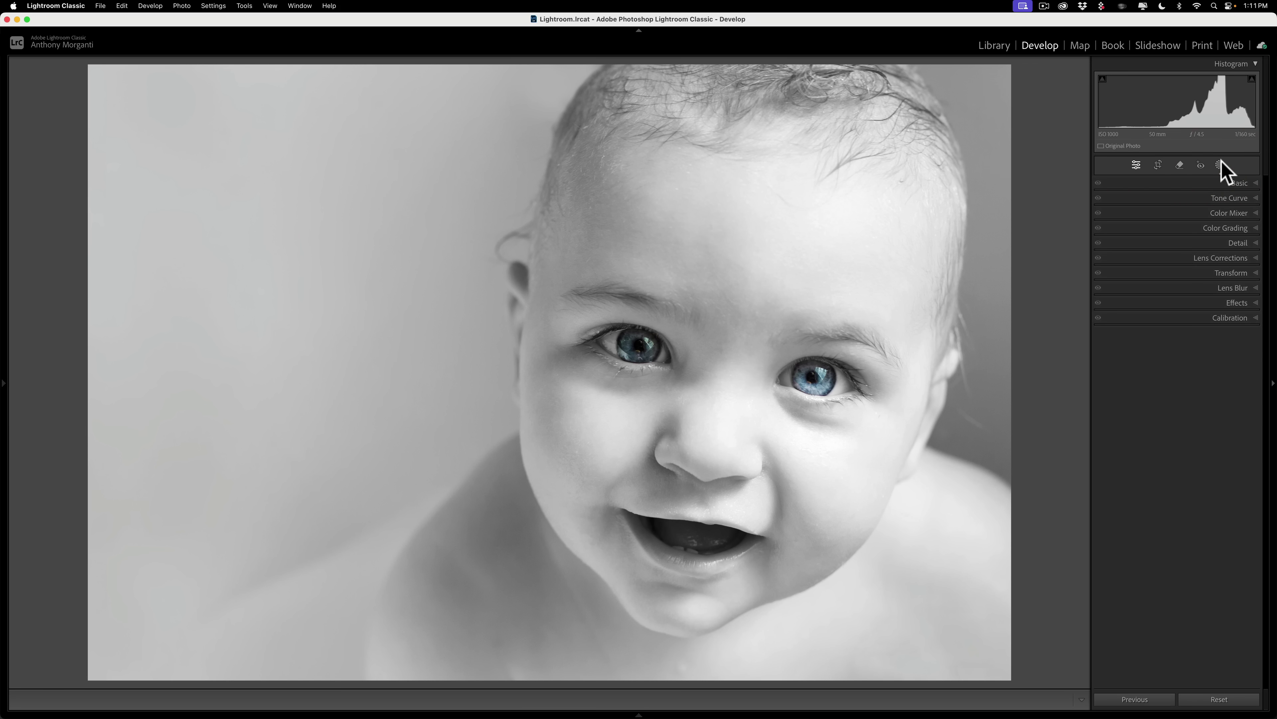
Compare the edited baby portrait with its original version several times.
{"action": "key", "text": "backslash"}
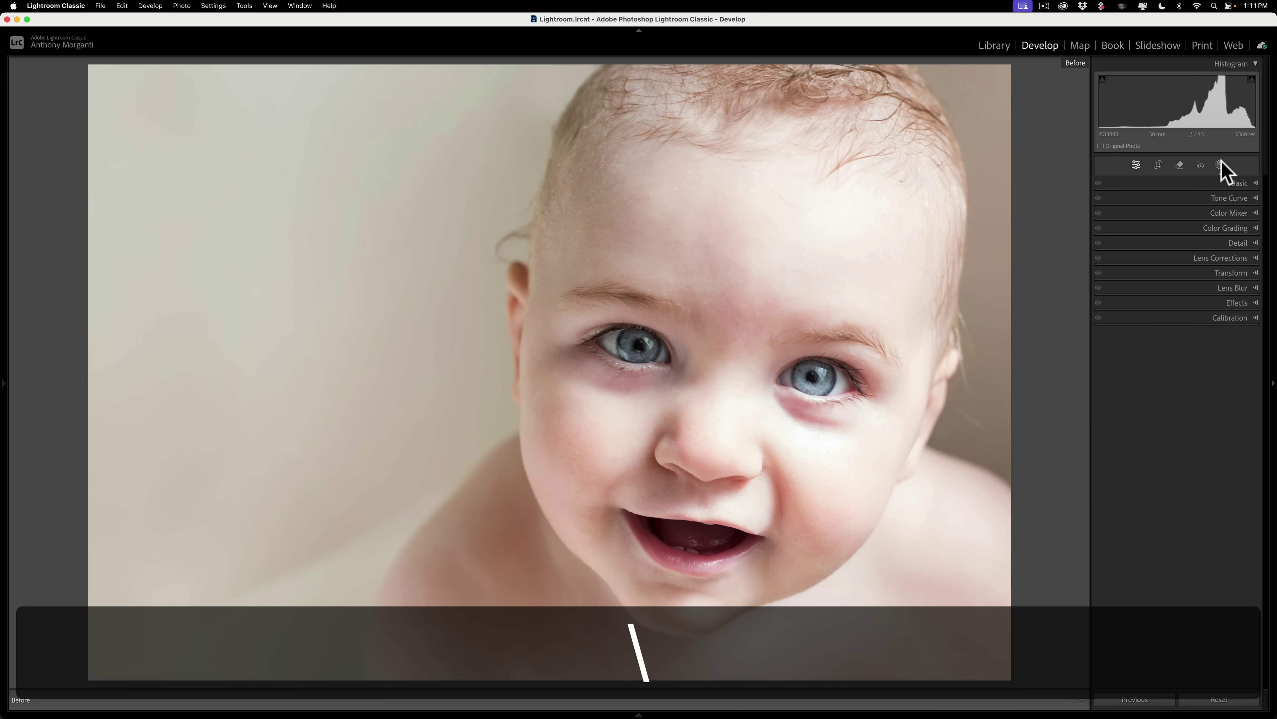
{"action": "key", "text": "backslash"}
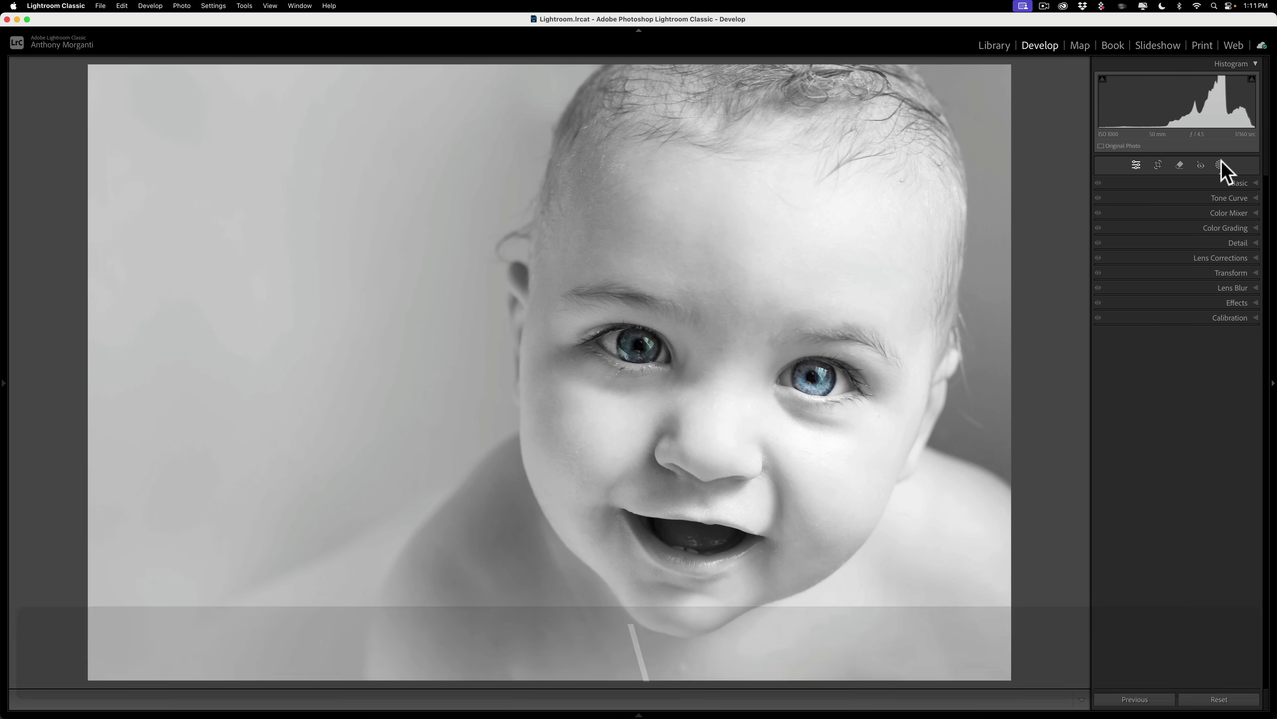
{"action": "key", "text": "backslash"}
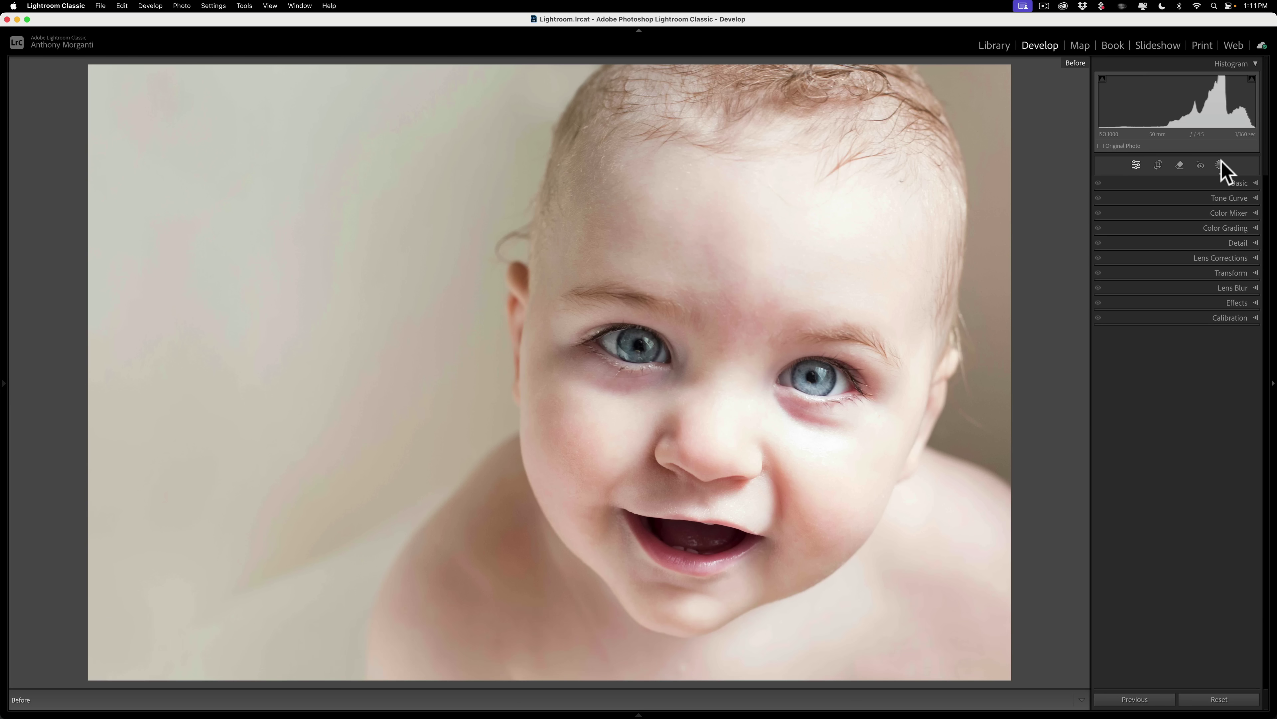
{"action": "key", "text": "backslash"}
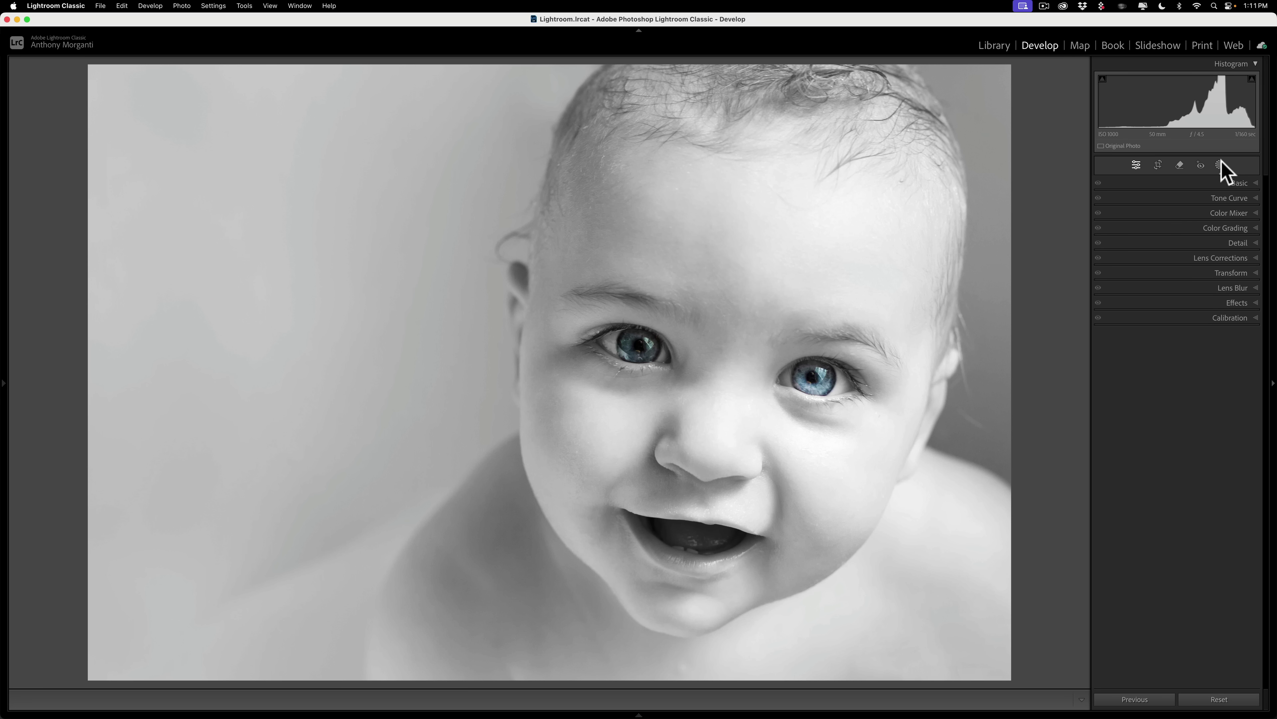
{"action": "key", "text": "backslash"}
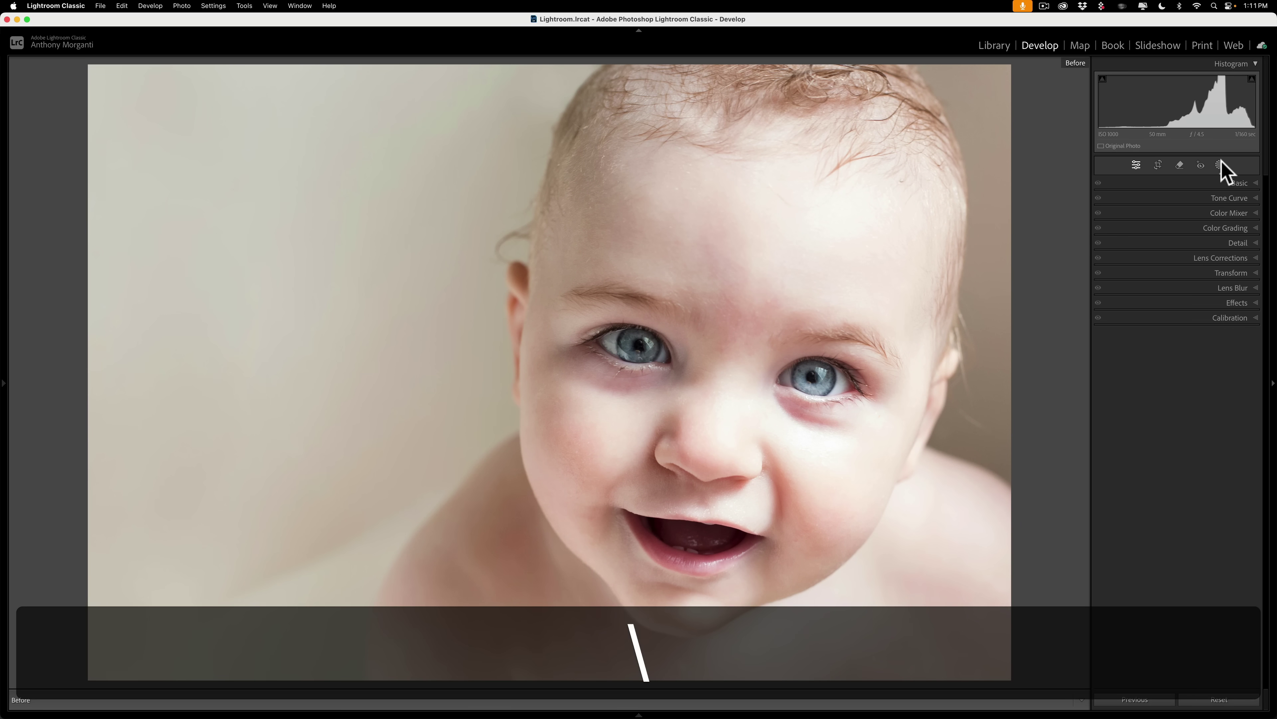
{"action": "key", "text": "backslash"}
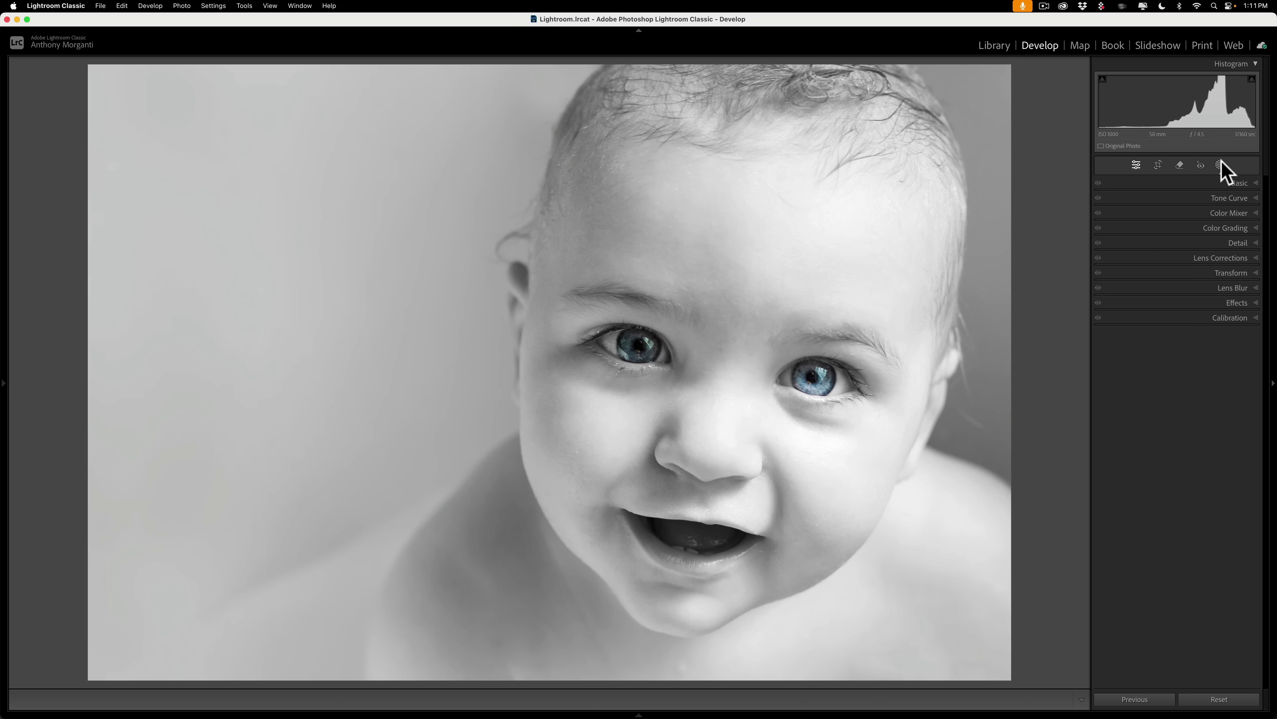
Go back past the hats photo to the leaf photo and compare its edit with the original version.
{"action": "key", "text": "Left"}
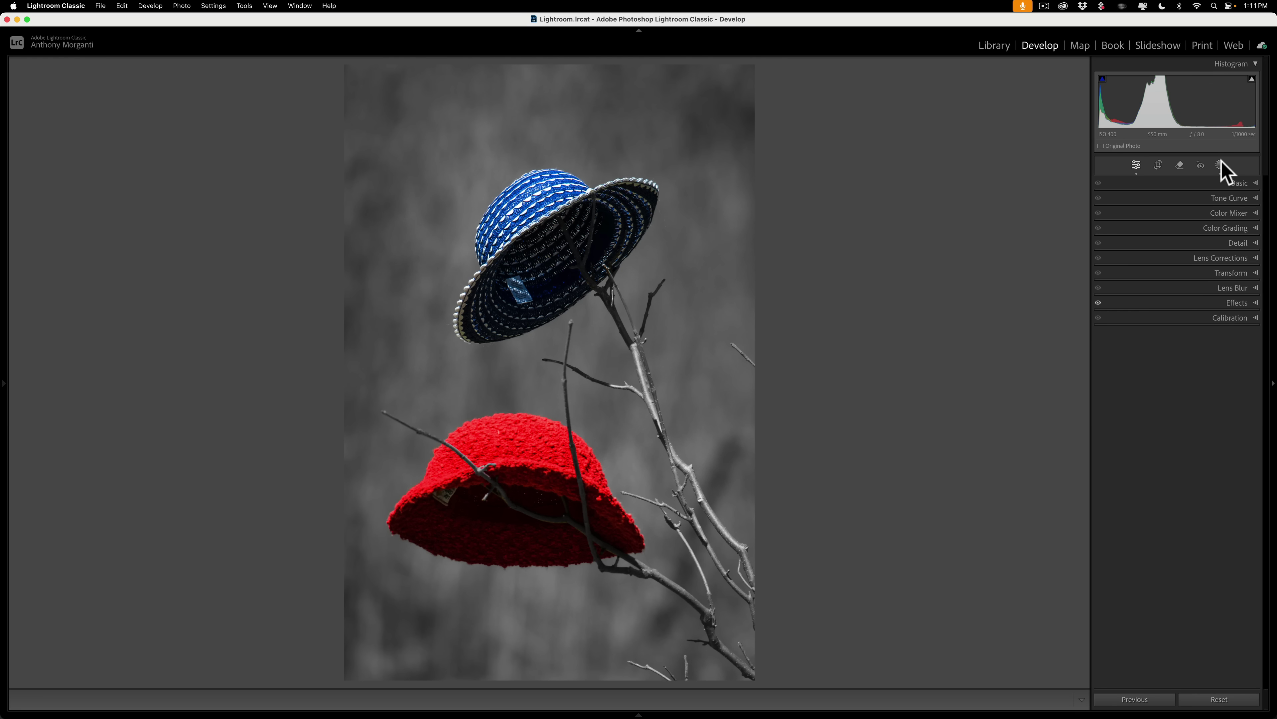
{"action": "key", "text": "Left"}
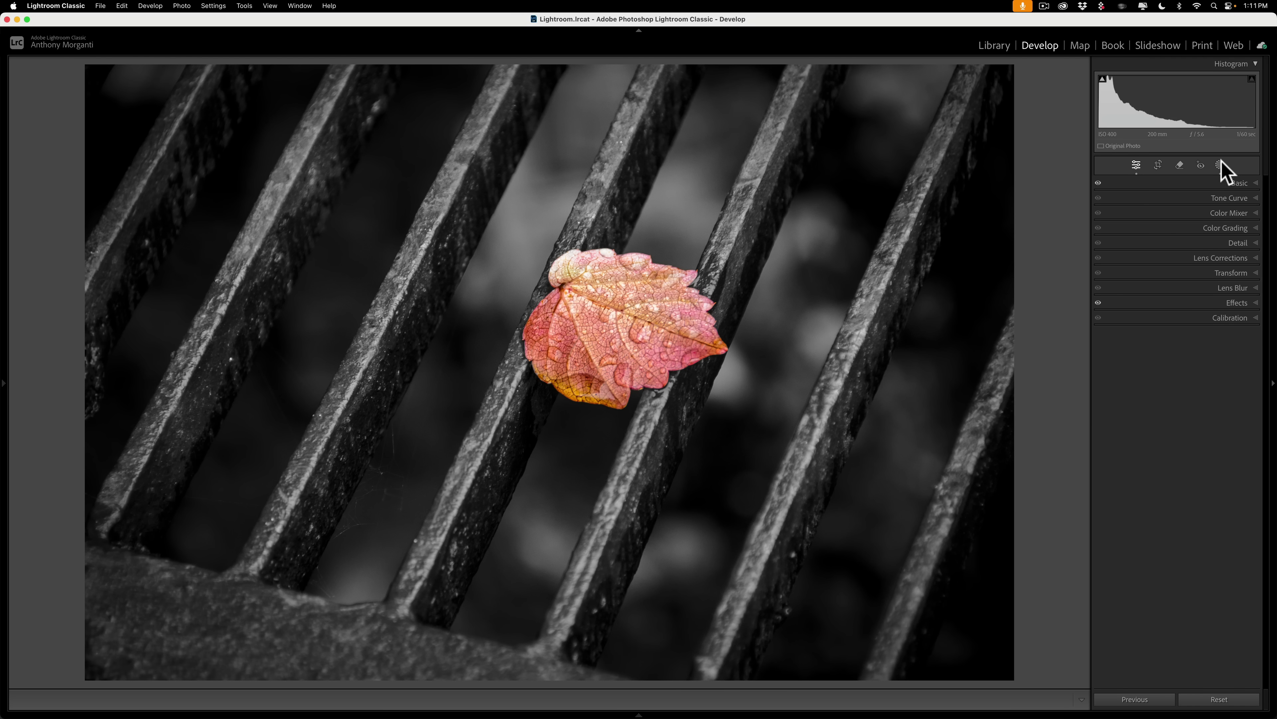
{"action": "key", "text": "backslash"}
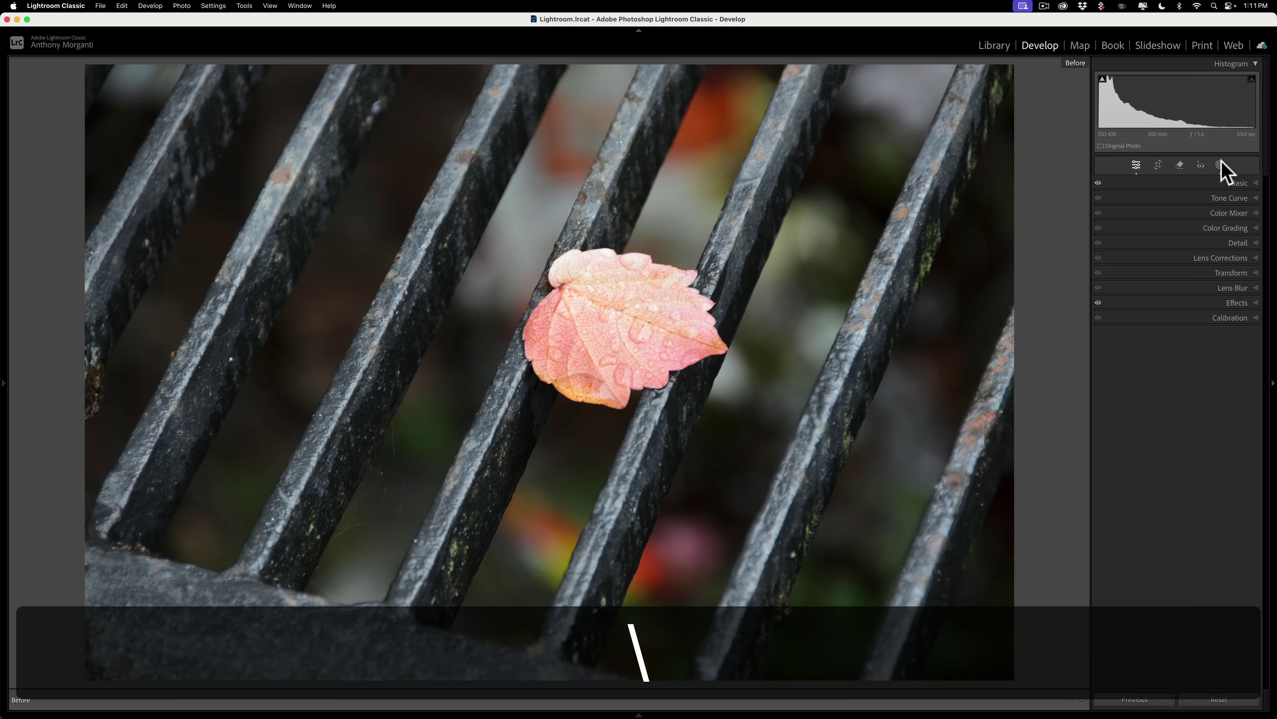
{"action": "key", "text": "backslash"}
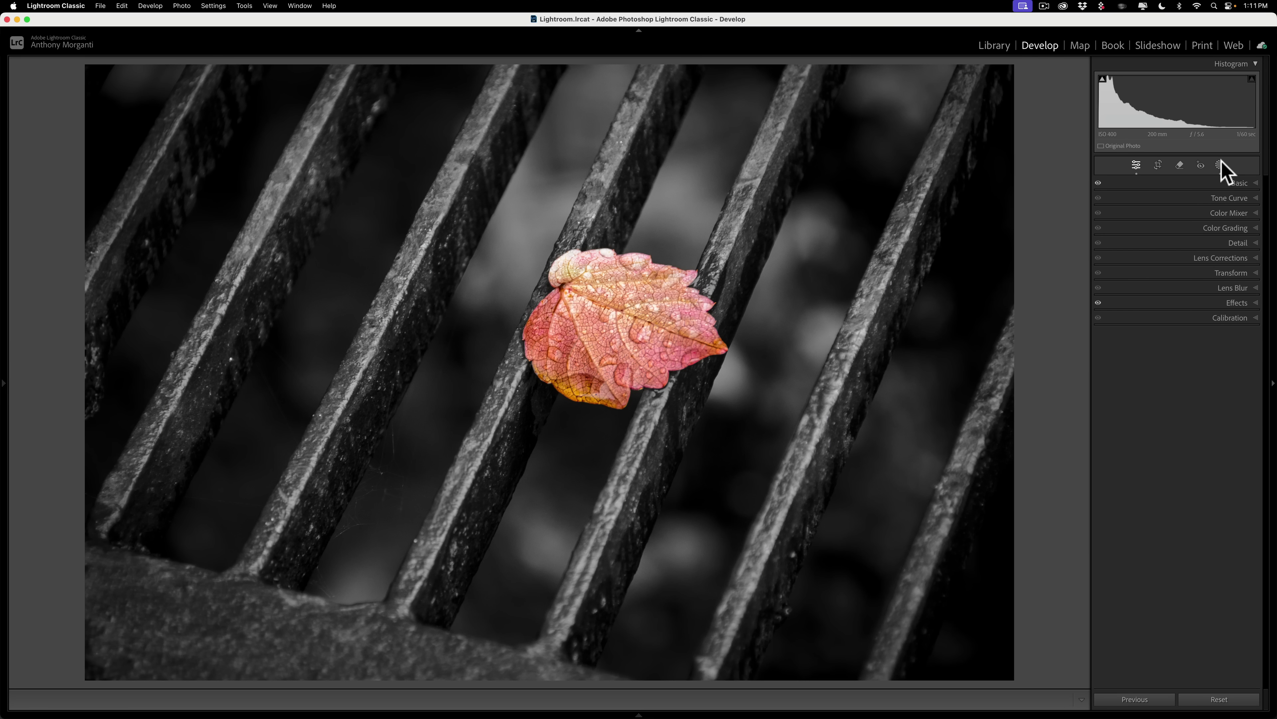
Review the finished selective-color photos, moving forward to the baby portrait and back to the leaf.
{"action": "key", "text": "Right"}
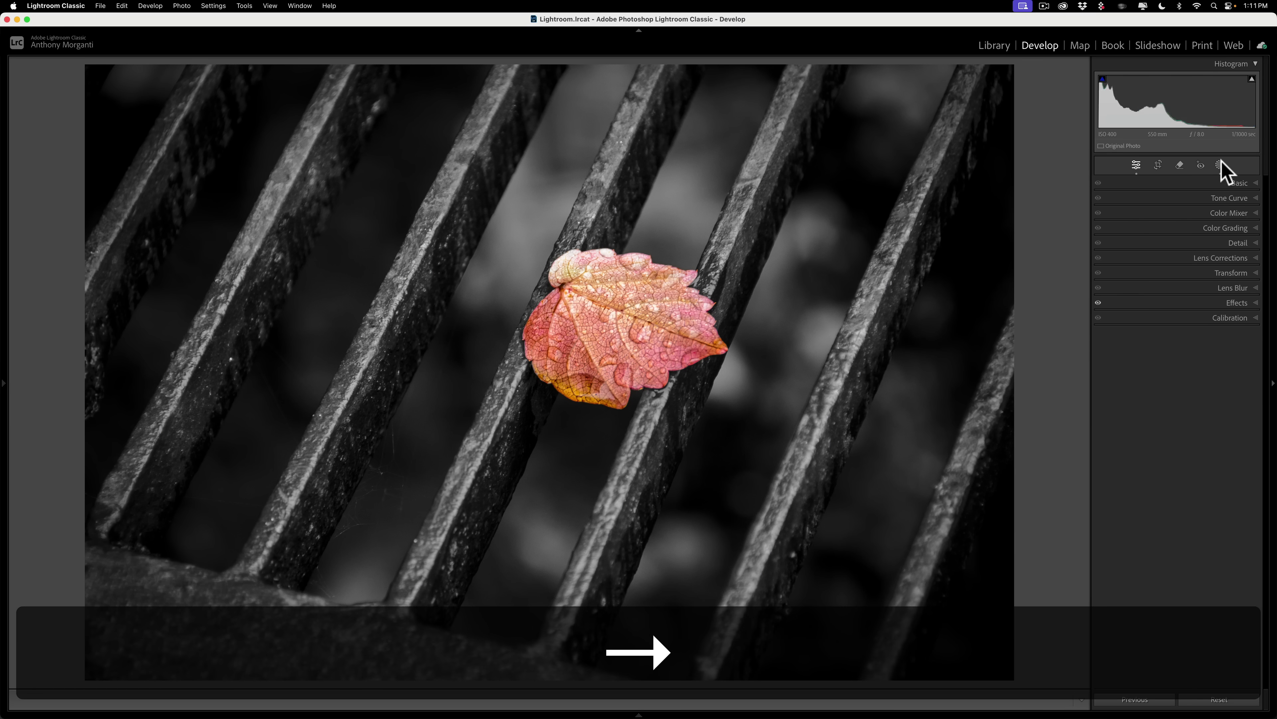
{"action": "key", "text": "Right"}
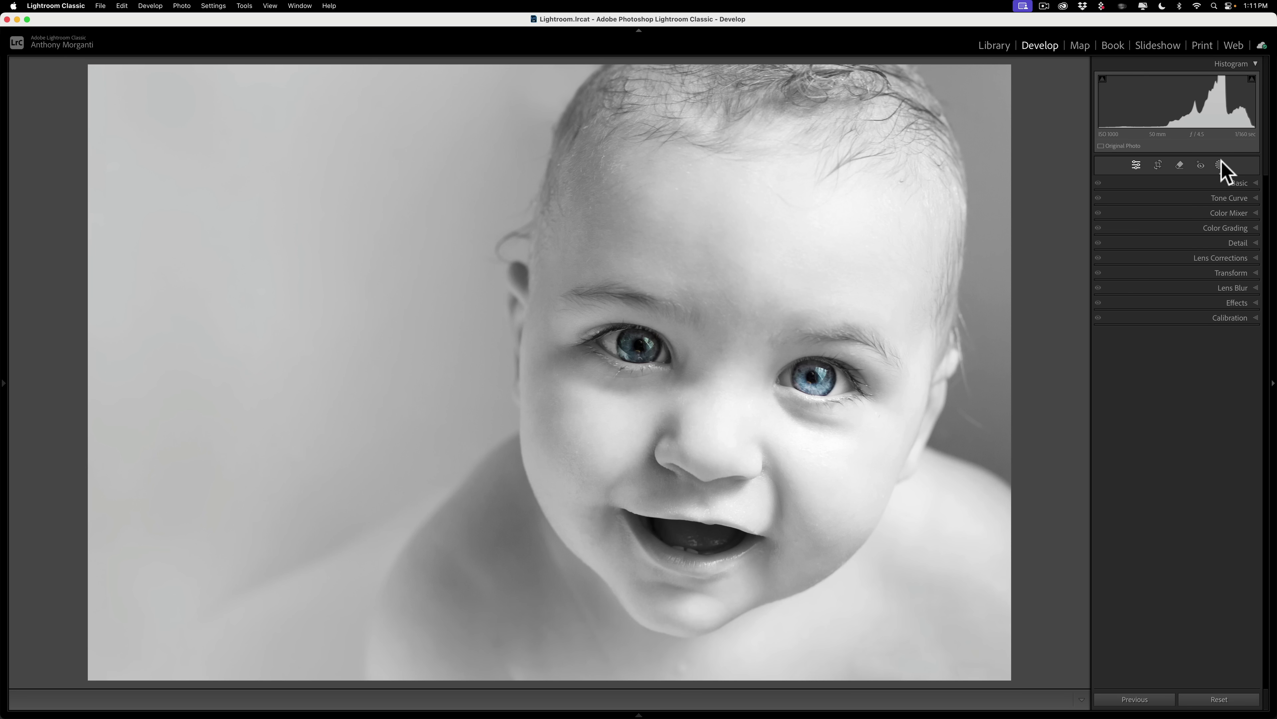
{"action": "key", "text": "Left"}
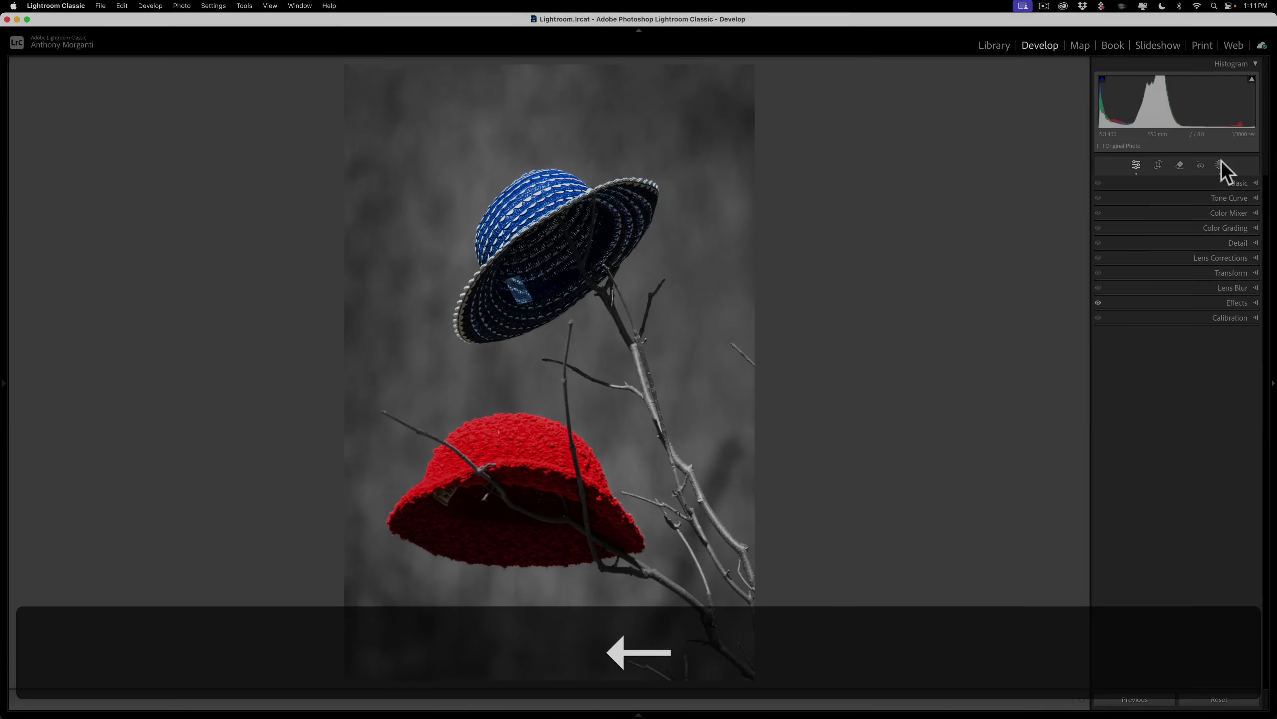
{"action": "key", "text": "Left"}
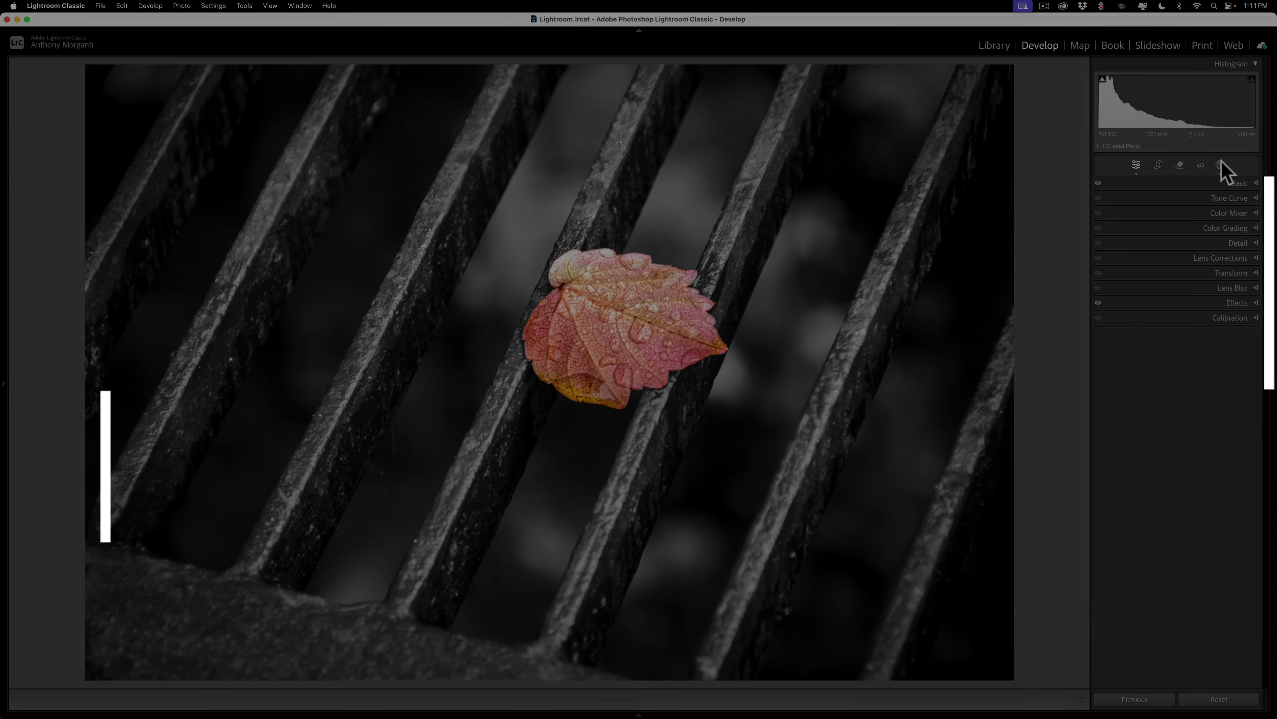